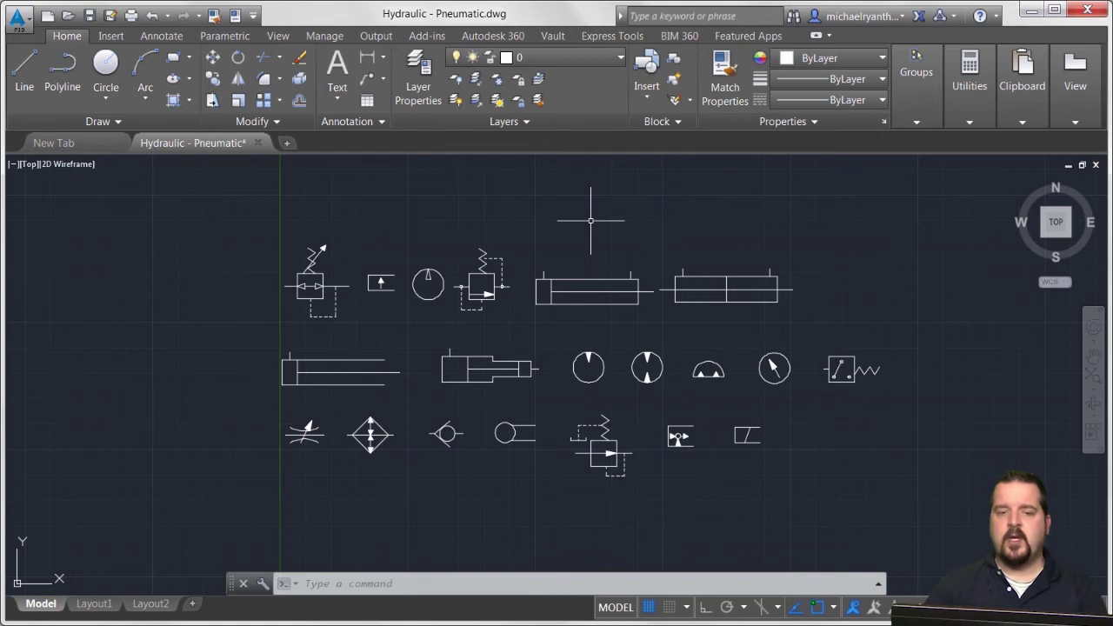
Step: Show the Tool Palettes window and move it to the left side of the drawing area
left_click(279, 36)
left_click(302, 83)
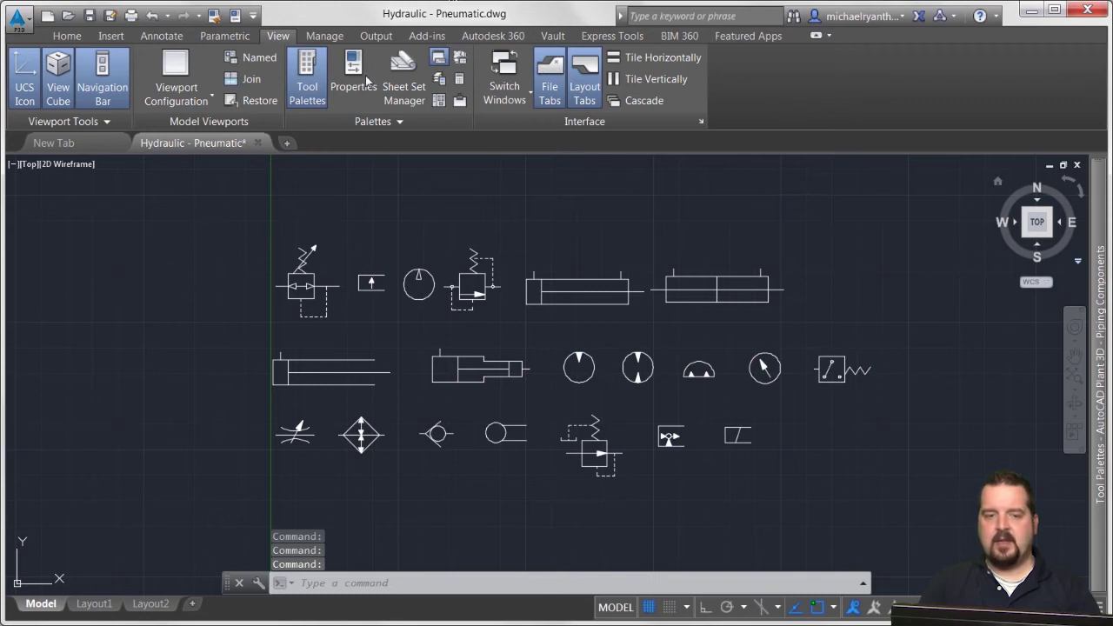
mouse_move(1098, 276)
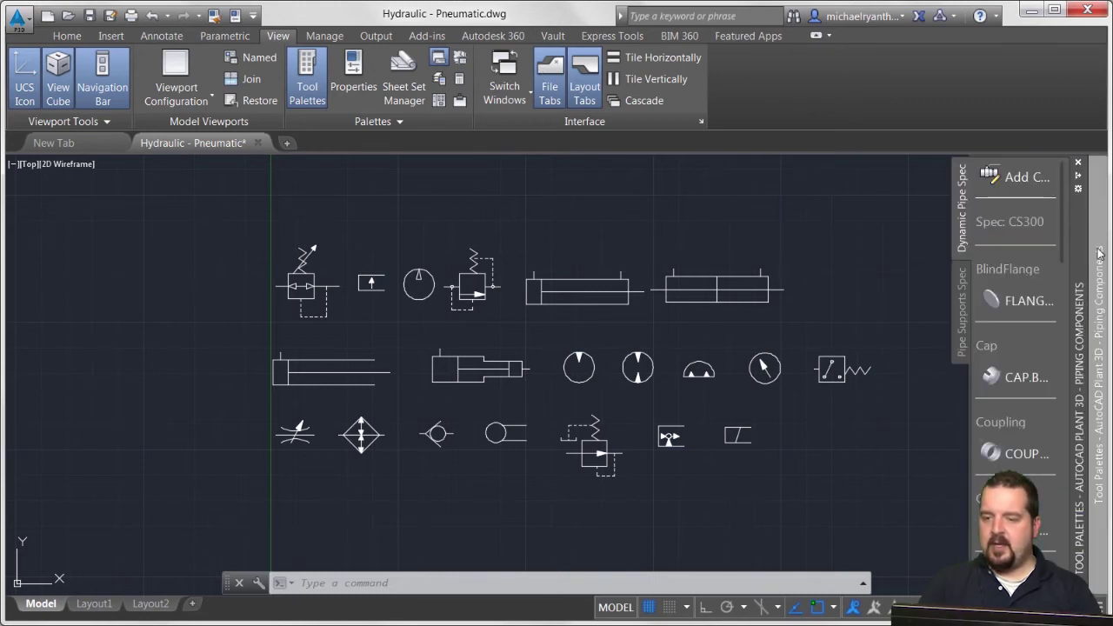
mouse_move(1100, 252)
left_mouse_down()
mouse_move(391, 244)
mouse_move(388, 268)
mouse_move(39, 253)
left_mouse_up()
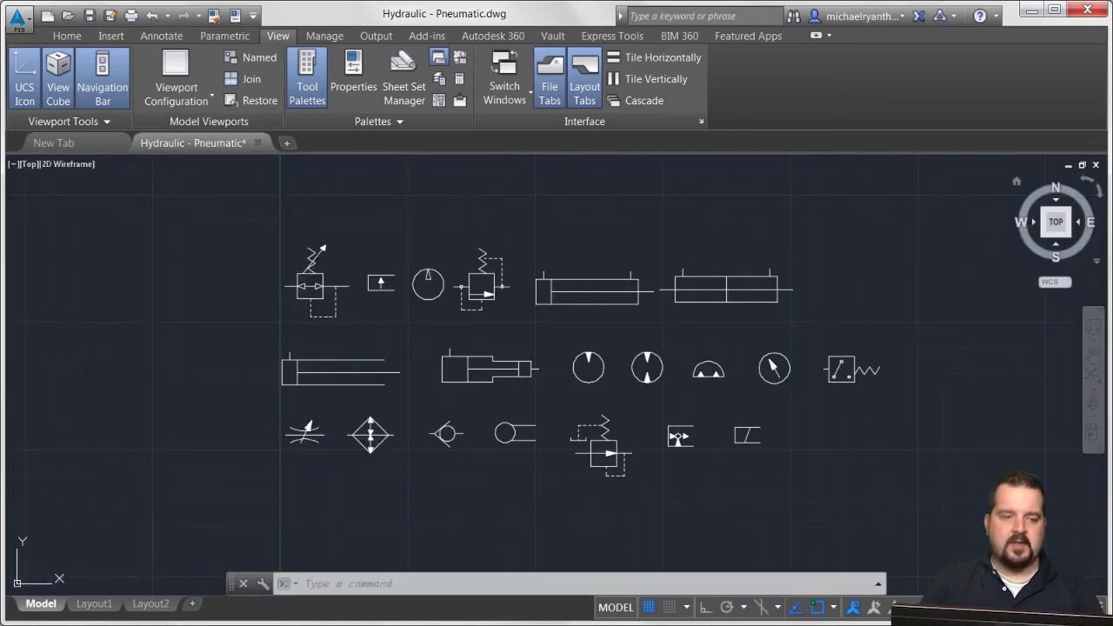
Step: Create a new tool palette named HYD SYMBOLS and turn off auto-hide for the Tool Palettes window
mouse_move(82, 268)
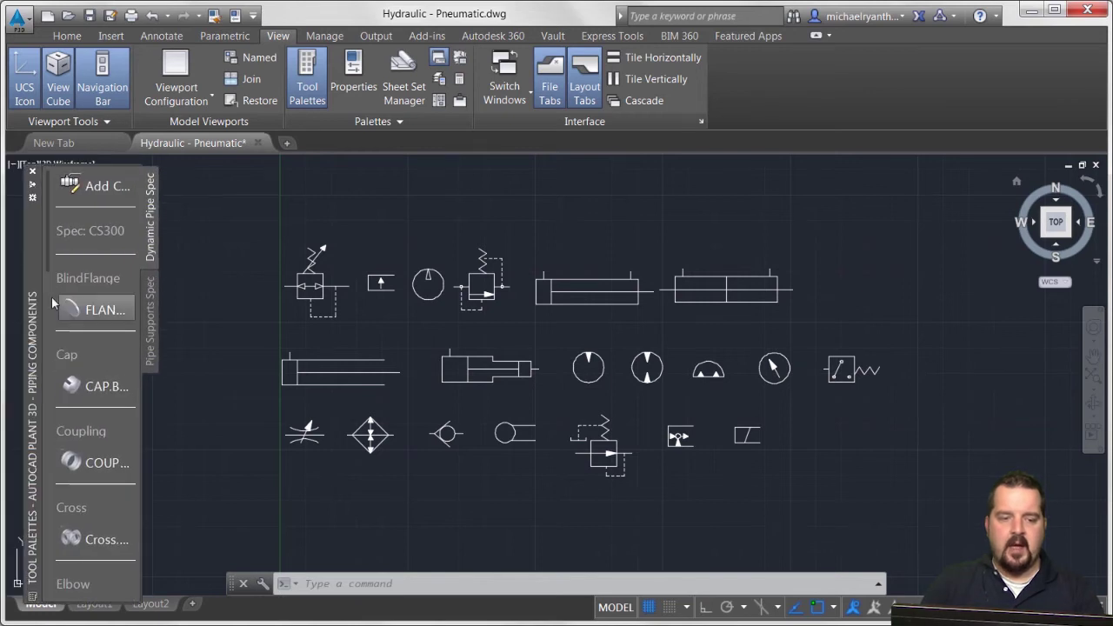
right_click(35, 261)
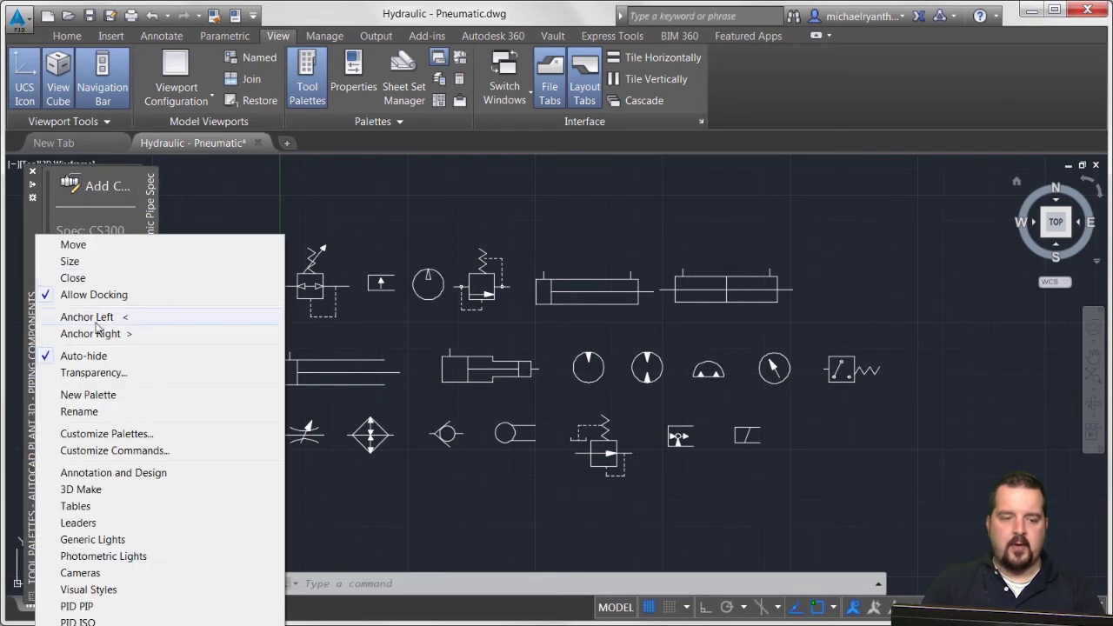
left_click(96, 395)
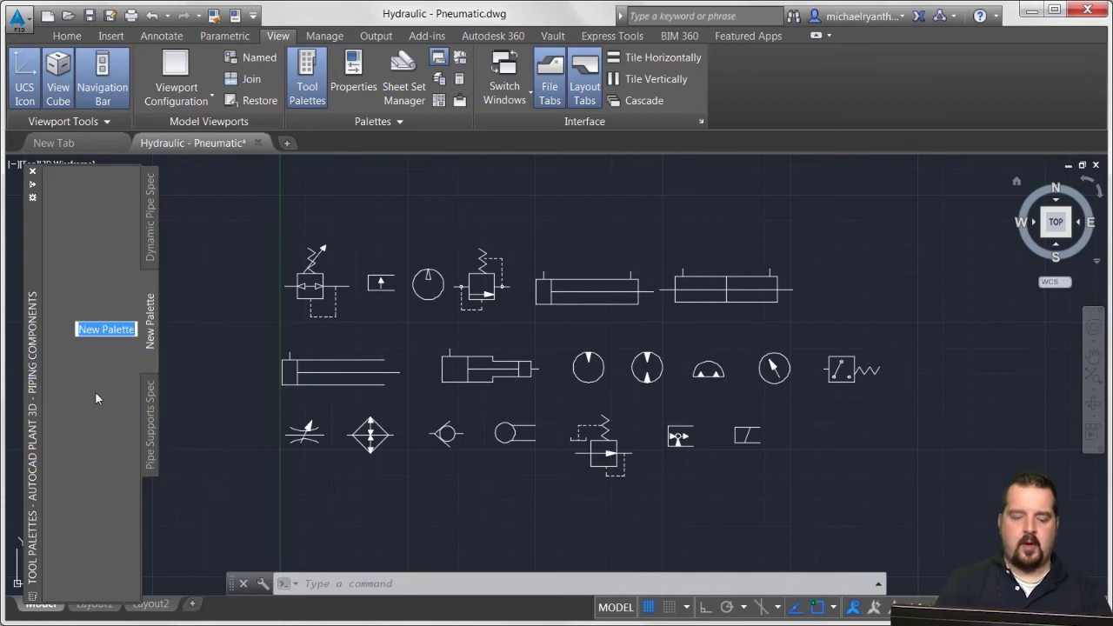
type("HYD SY")
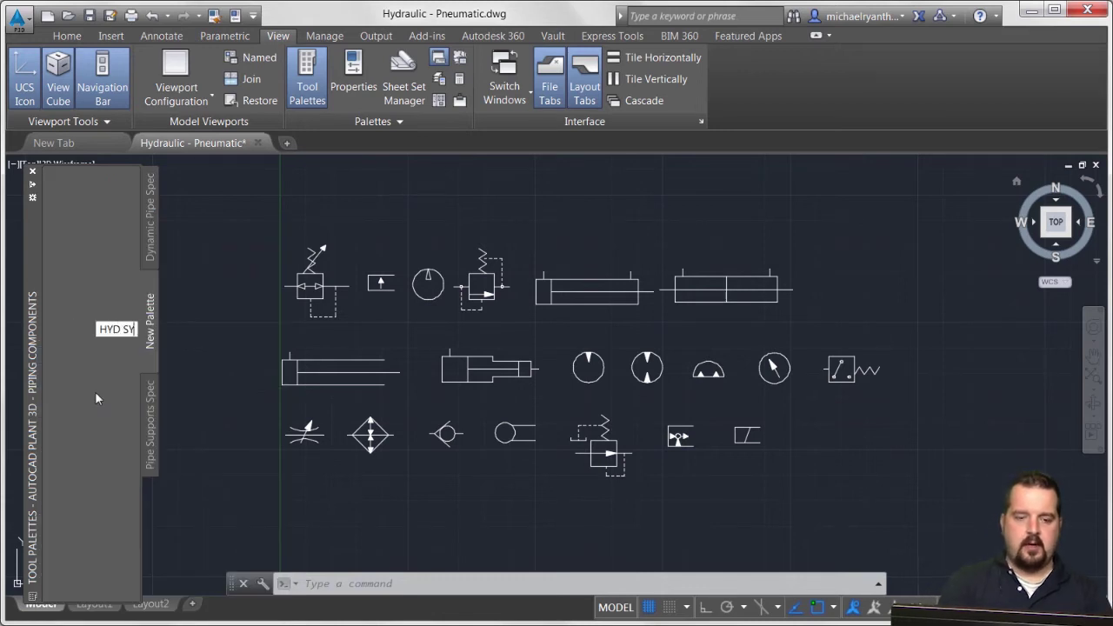
type("MBOLS")
key("Return")
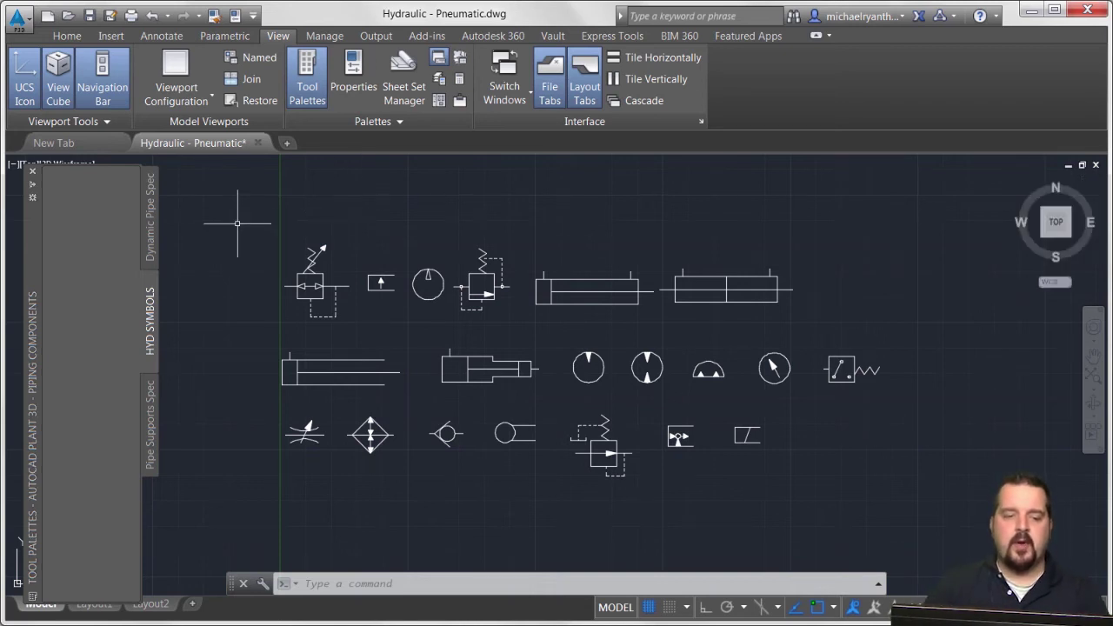
mouse_move(38, 192)
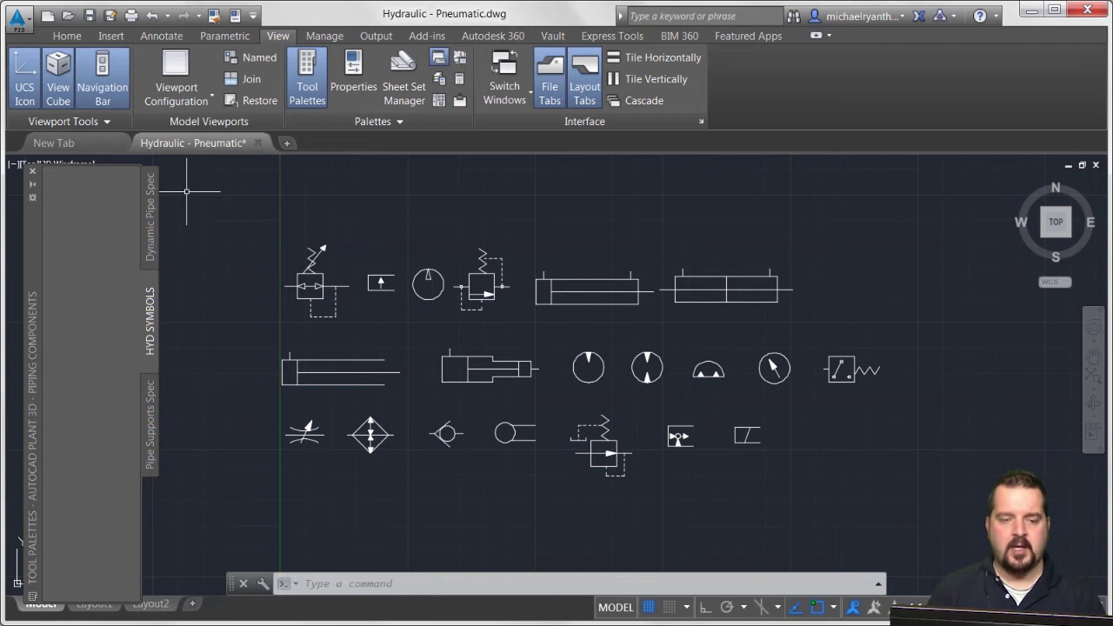
Step: Create a layer named RED, set its colour to red and make it the current layer
left_click(66, 38)
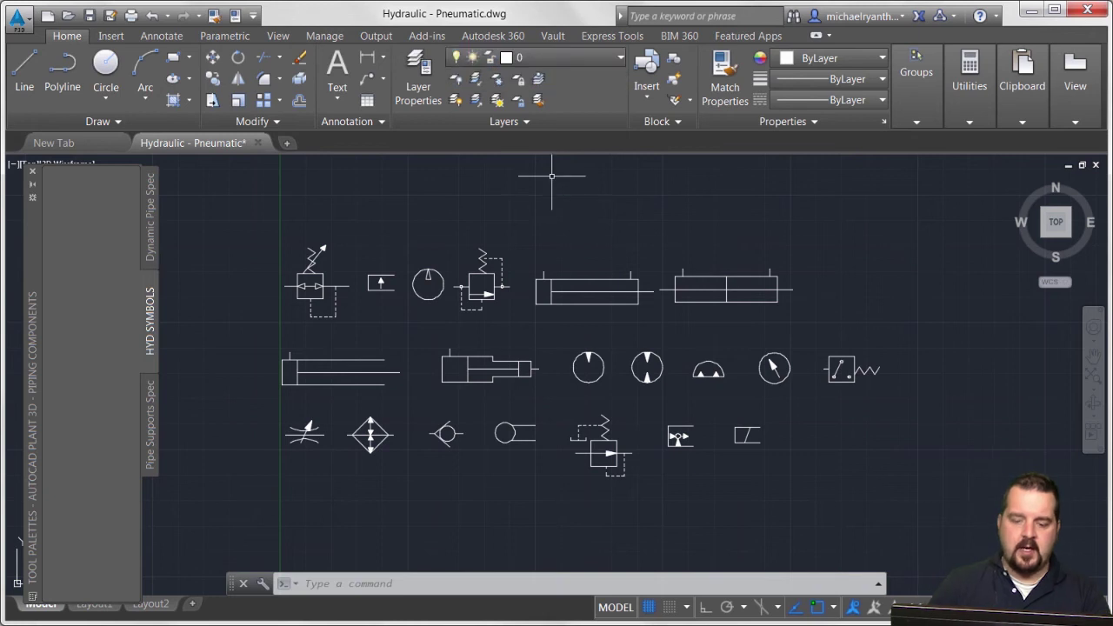
type("l")
key("Escape")
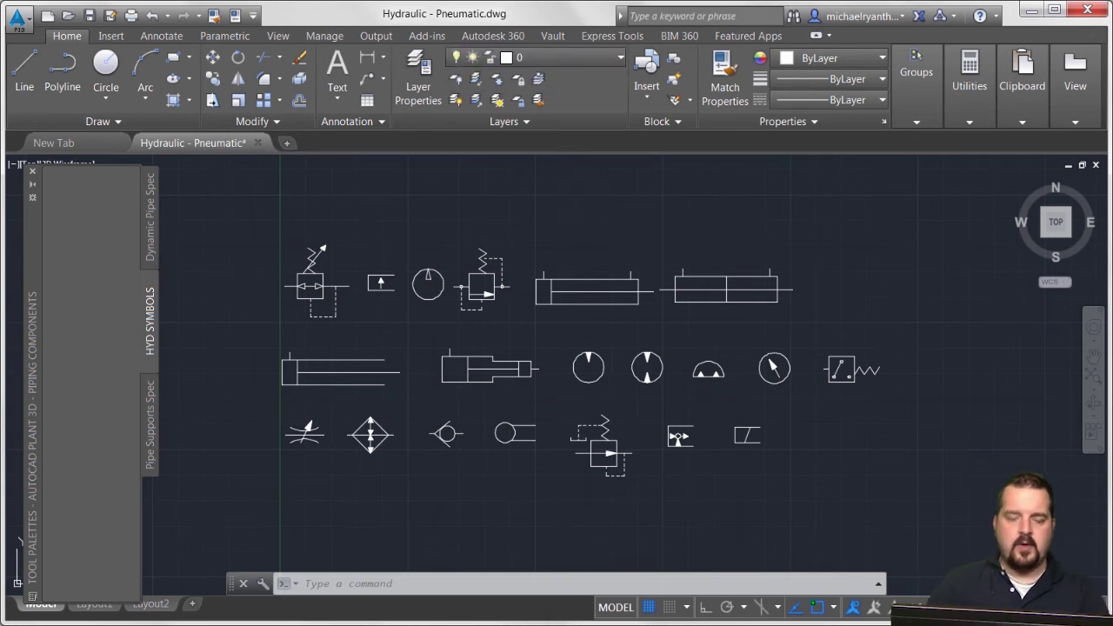
type("la")
key("Return")
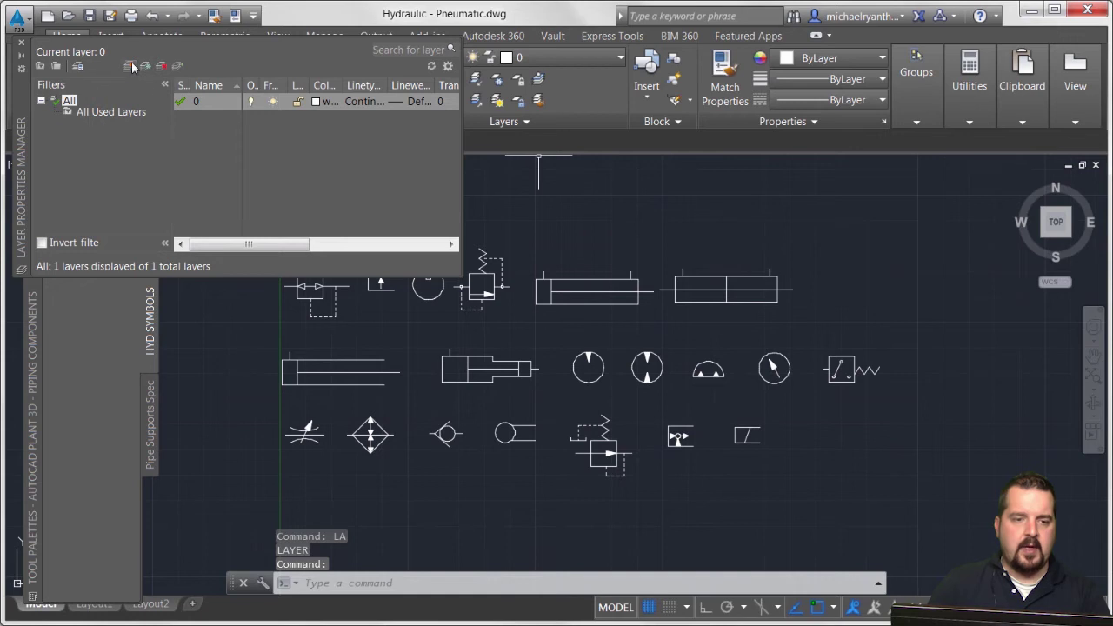
left_click(130, 66)
type("RED")
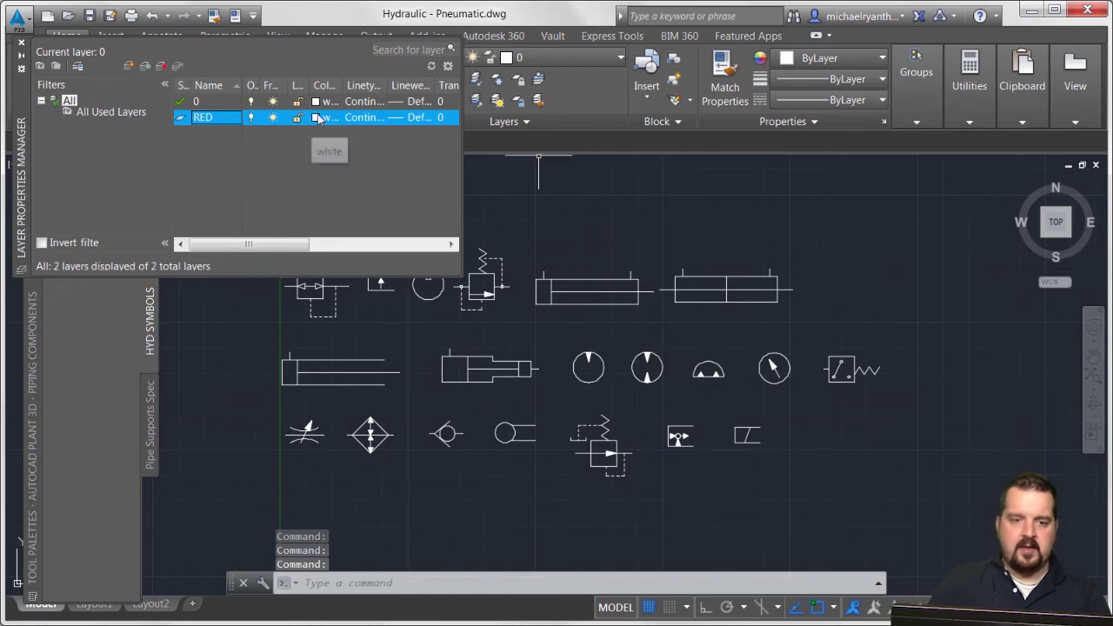
left_click(322, 116)
left_click(409, 356)
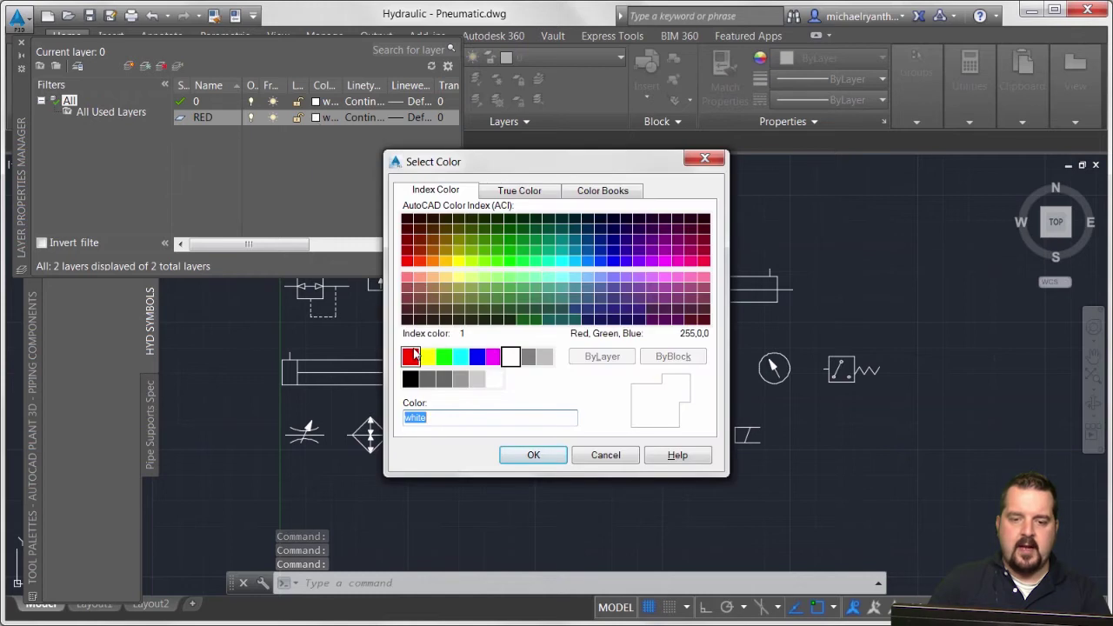
left_click(531, 455)
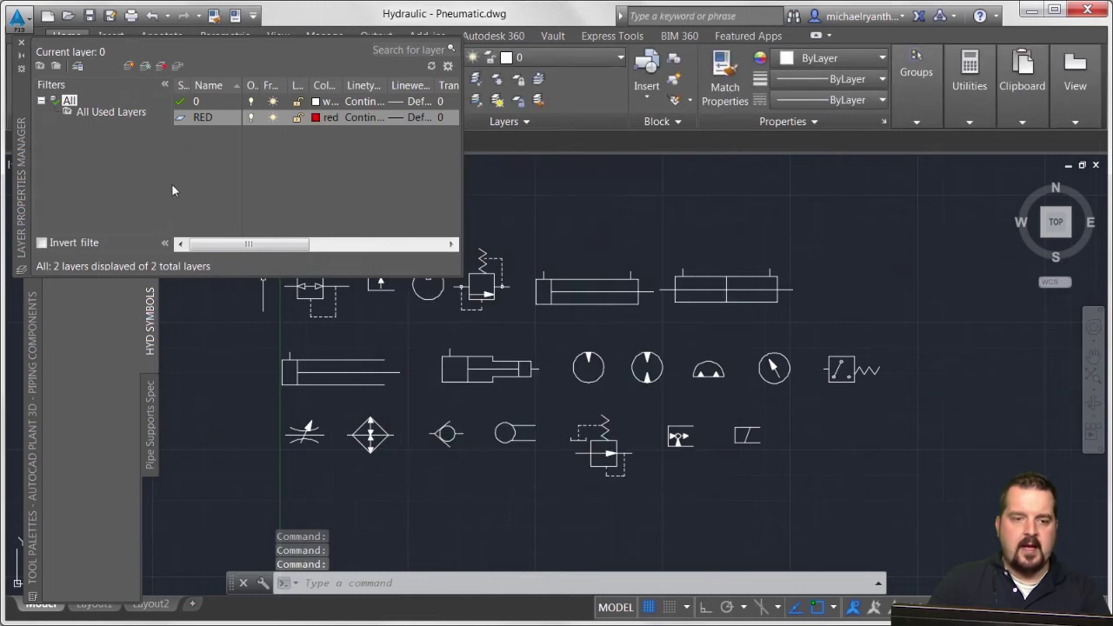
double_click(183, 120)
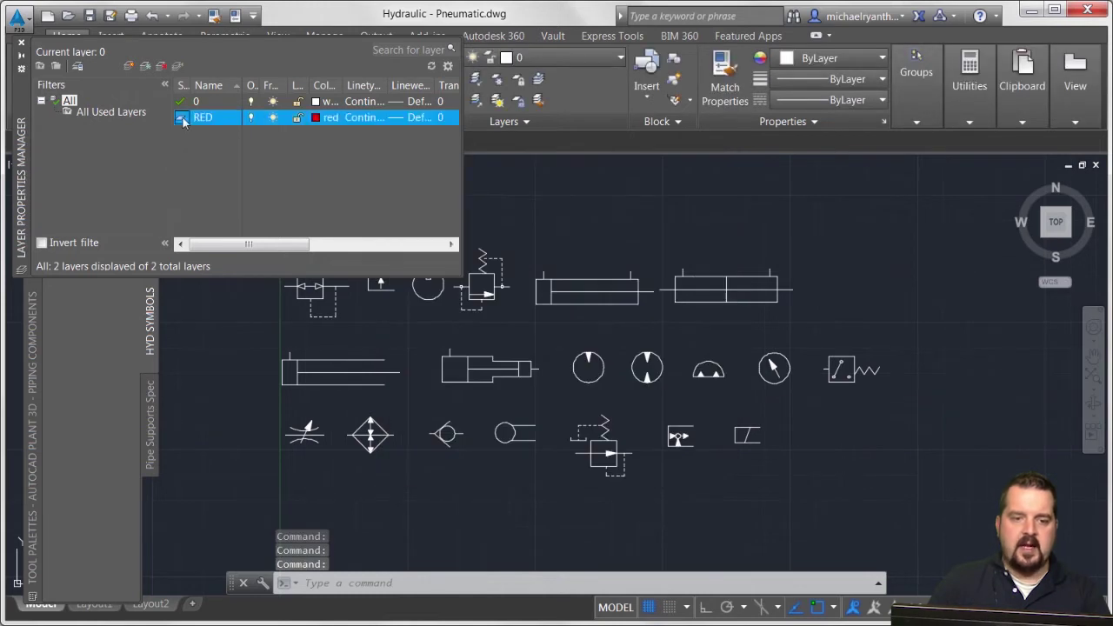
left_click(22, 43)
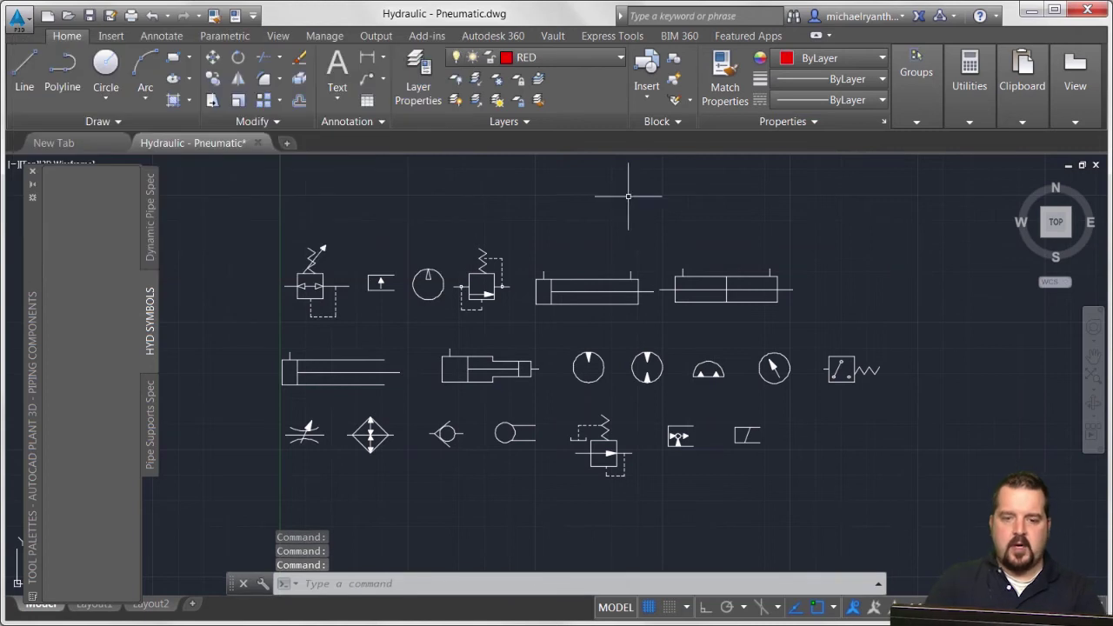
Step: Draw a nearly horizontal line above the first row's two cylinder symbols and add it as a tool to the HYD SYMBOLS palette
type("l")
key("Return")
left_click(577, 208)
left_click(806, 216)
key("Return")
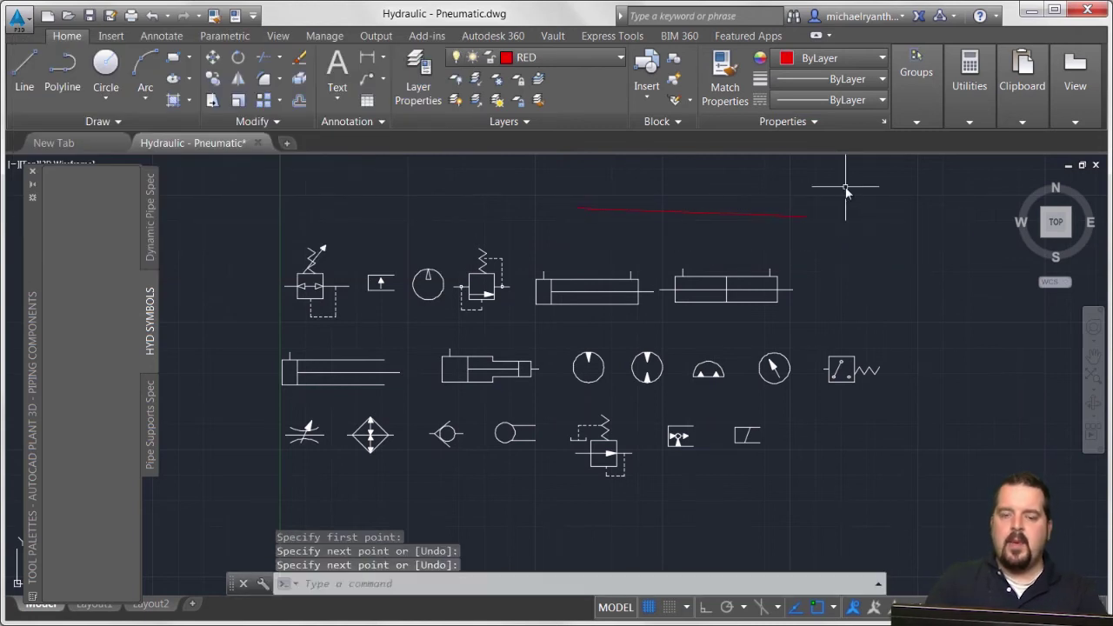
left_click(645, 212)
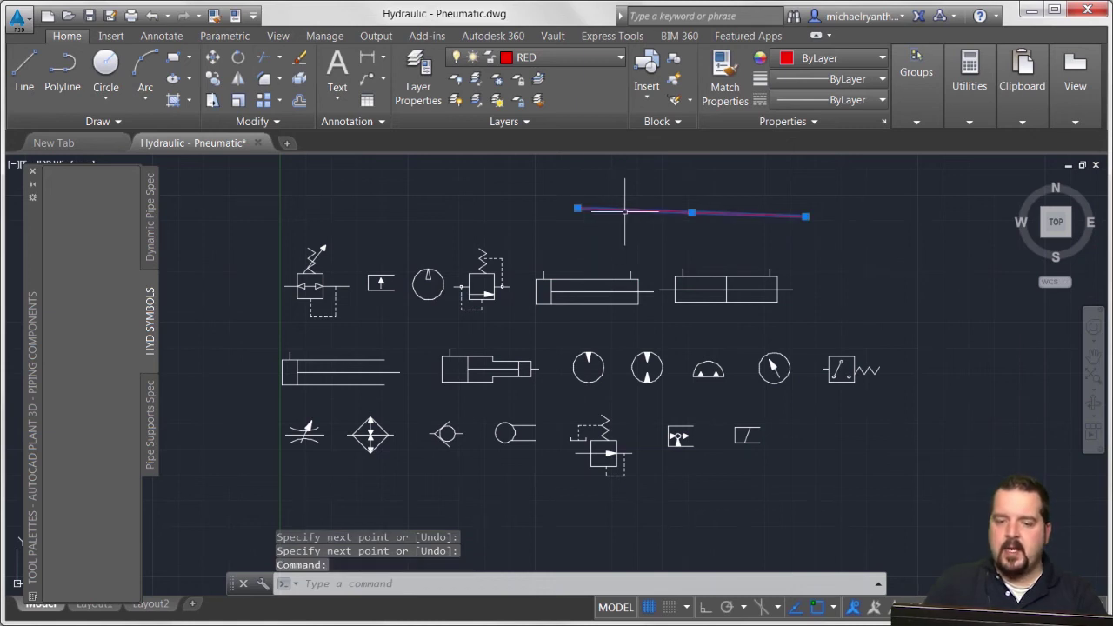
mouse_move(624, 211)
left_mouse_down()
mouse_move(534, 241)
mouse_move(153, 290)
mouse_move(94, 252)
left_mouse_up()
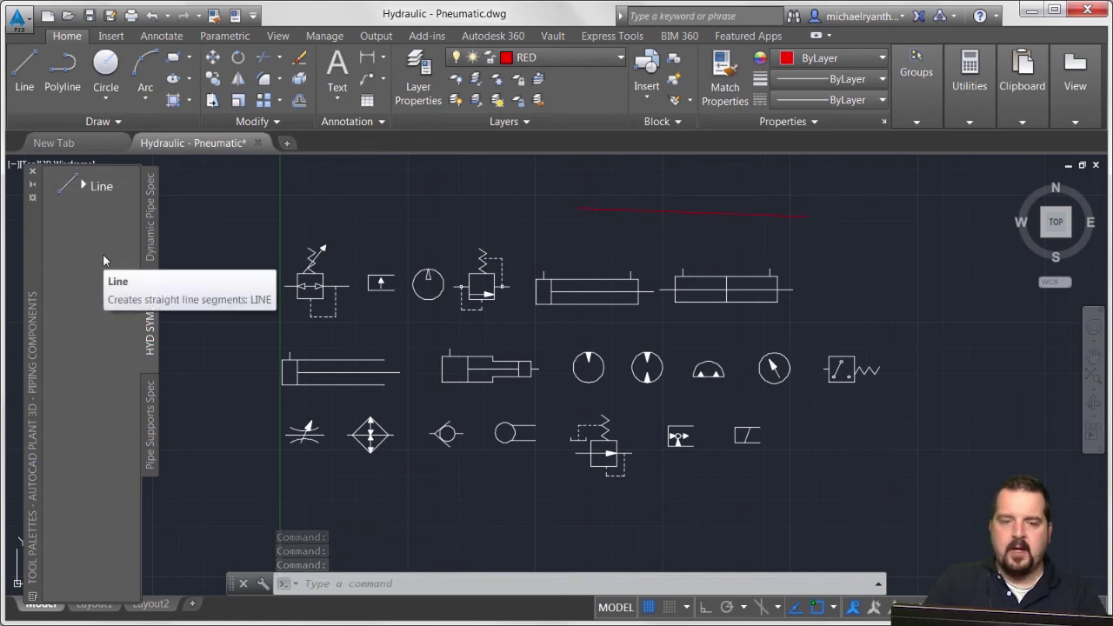
Step: Make layer 0 current and draw a three-segment zigzag above the symbols with the palette's Line tool
left_click(574, 52)
left_click(544, 77)
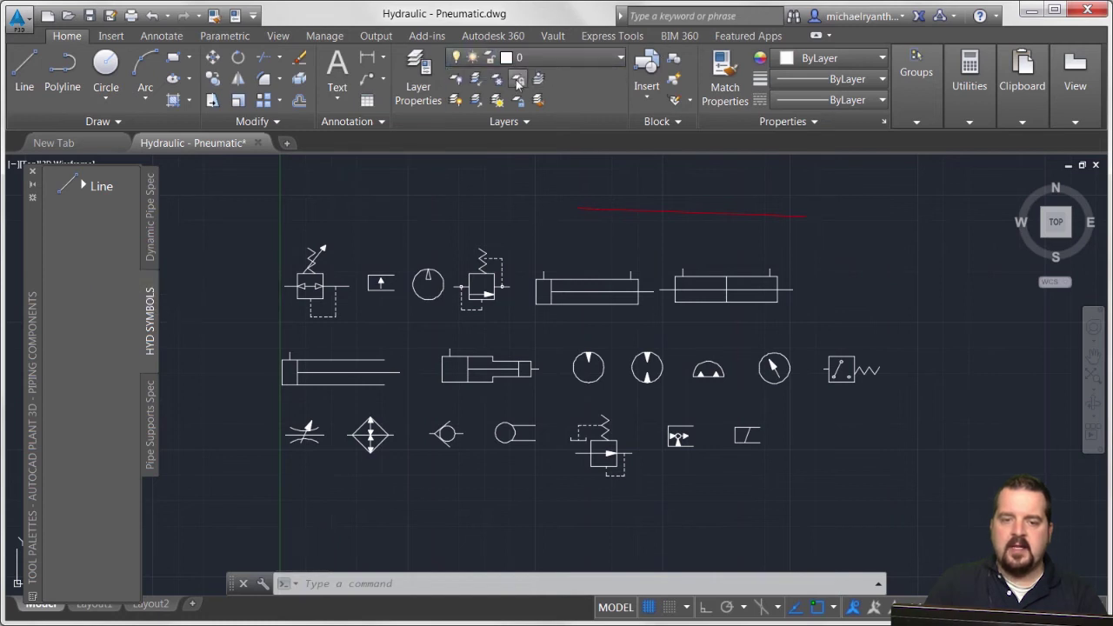
left_click(101, 187)
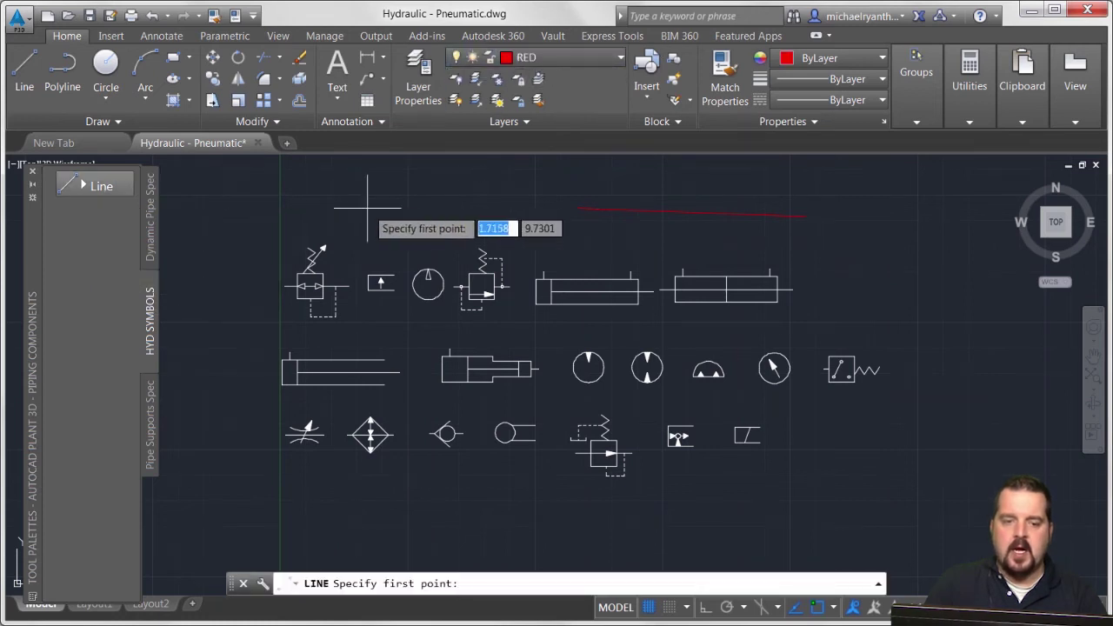
left_click(374, 211)
left_click(441, 240)
left_click(518, 193)
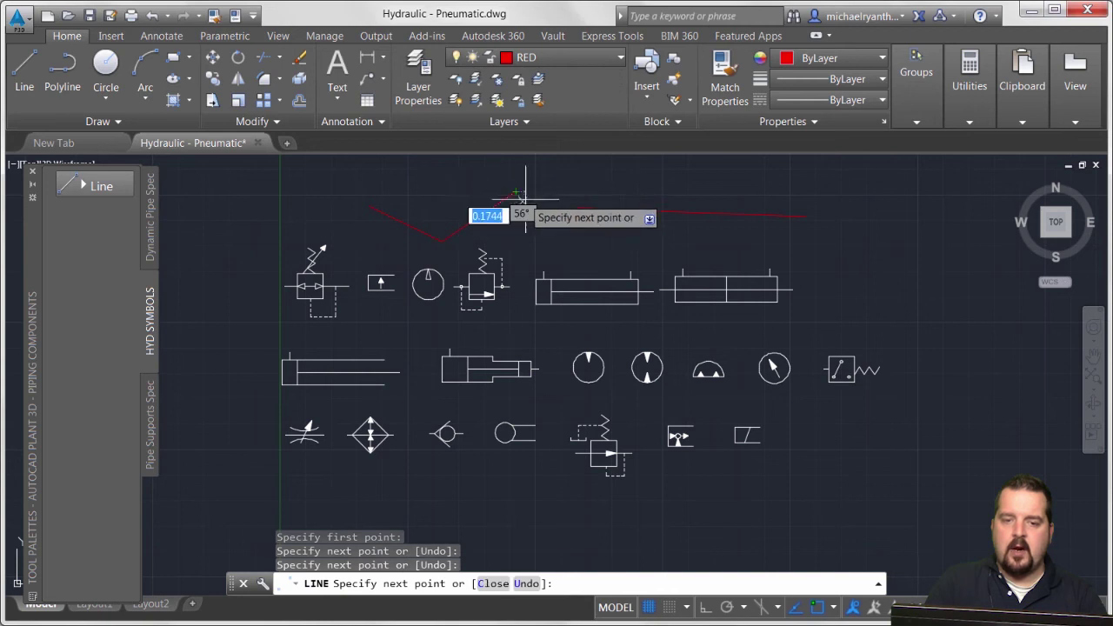
left_click(561, 210)
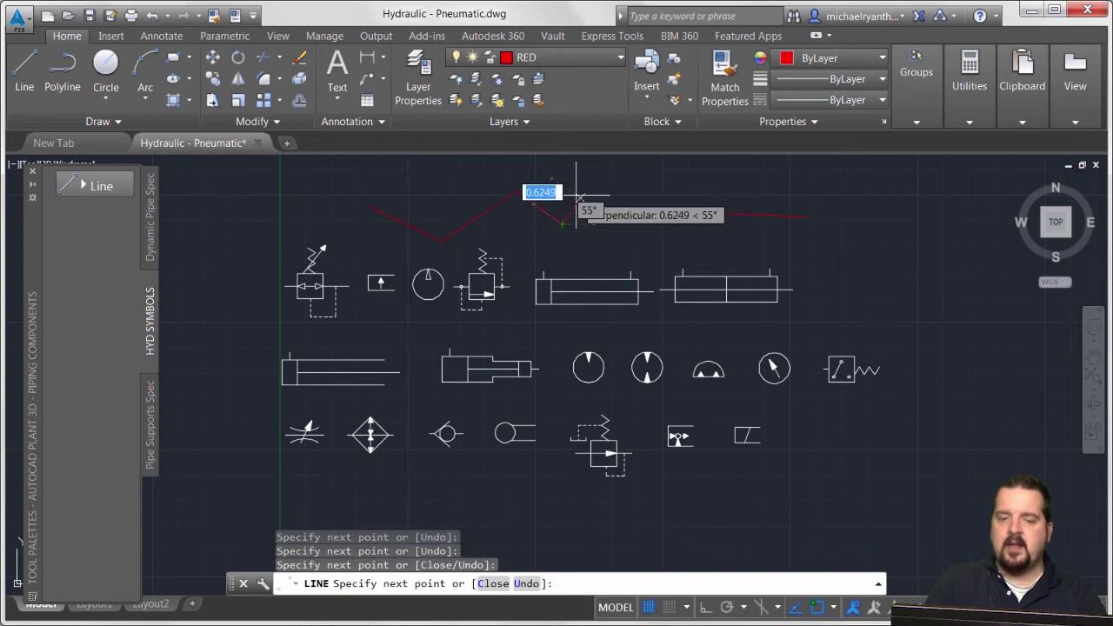
key("Return")
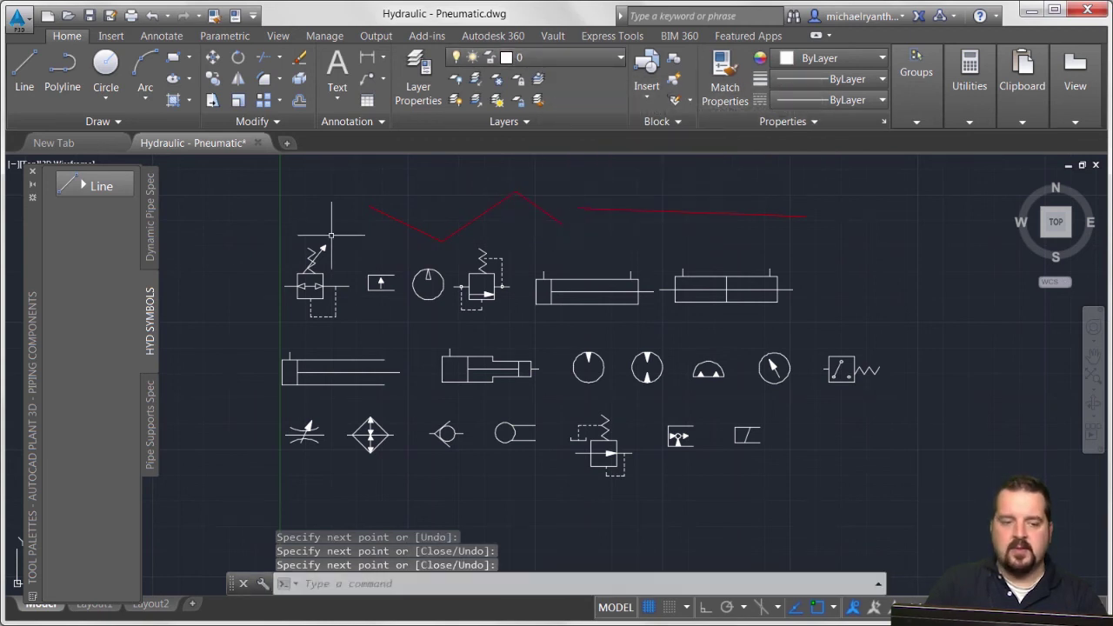
Step: Switch the palette's Line tool to Circle and draw a circle centred on the zigzag's starting point
left_click(85, 187)
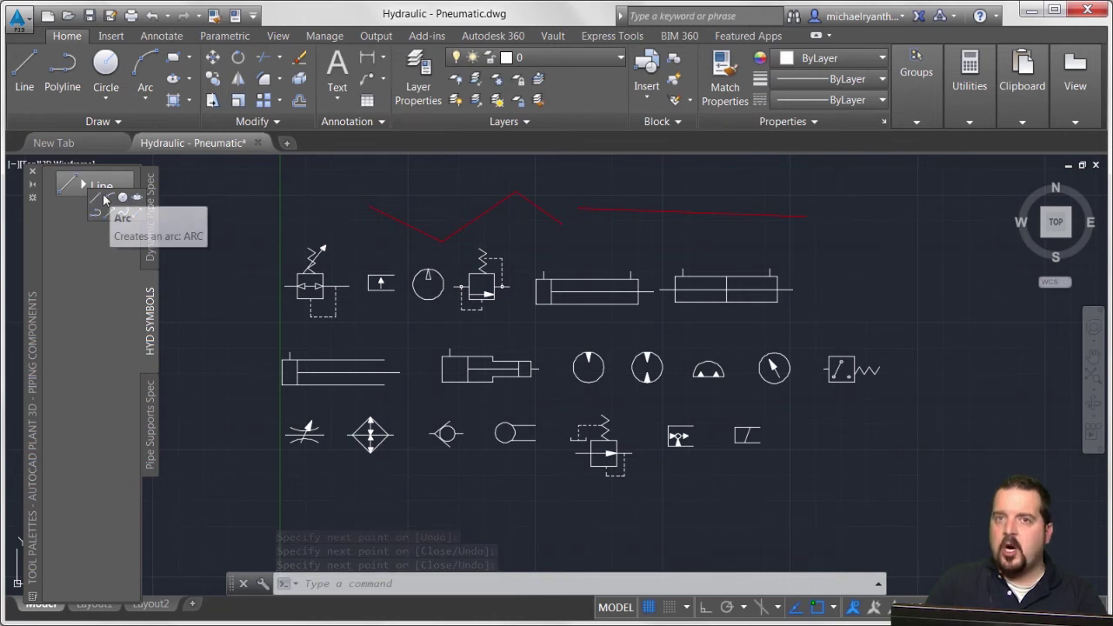
left_click(105, 186)
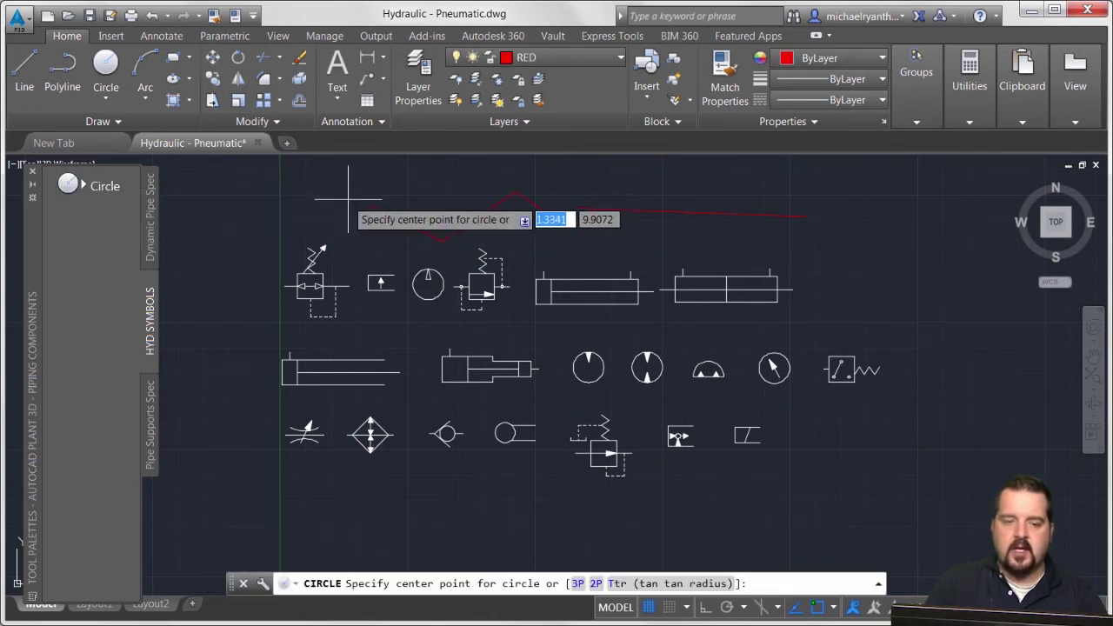
left_click(370, 206)
left_click(408, 206)
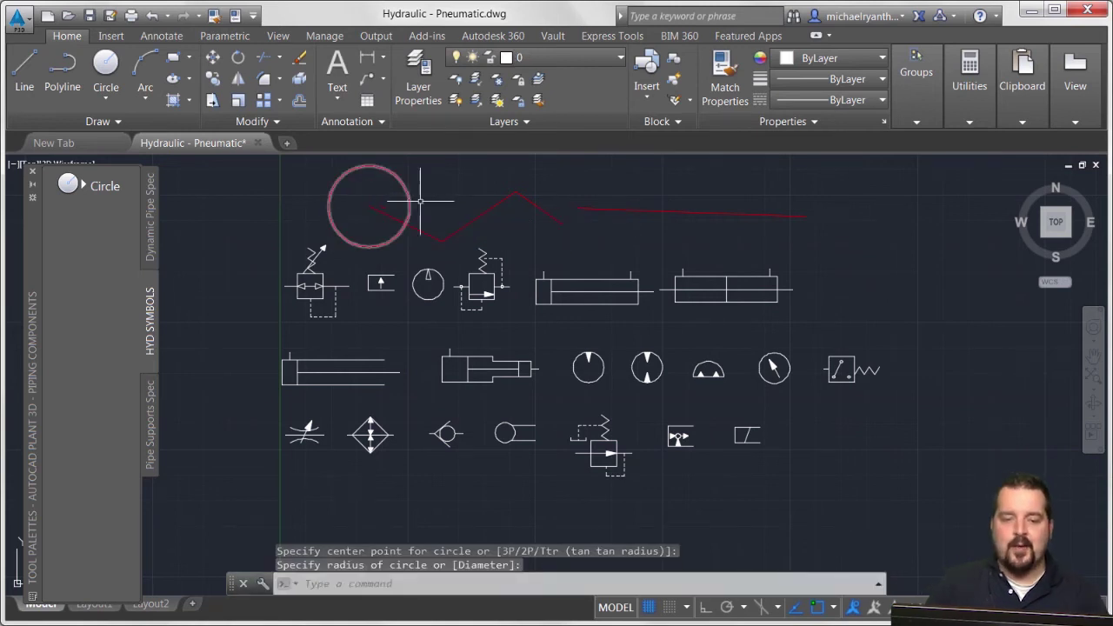
Step: Erase the test circle and all the red lines above the symbols
left_click(670, 179)
left_click(347, 227)
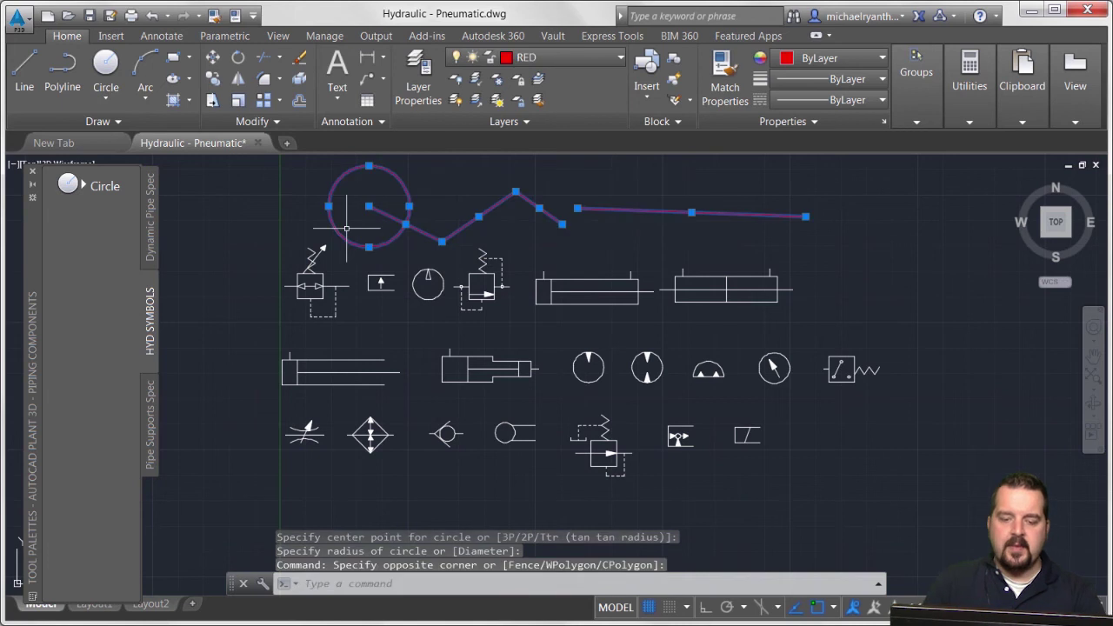
key("Delete")
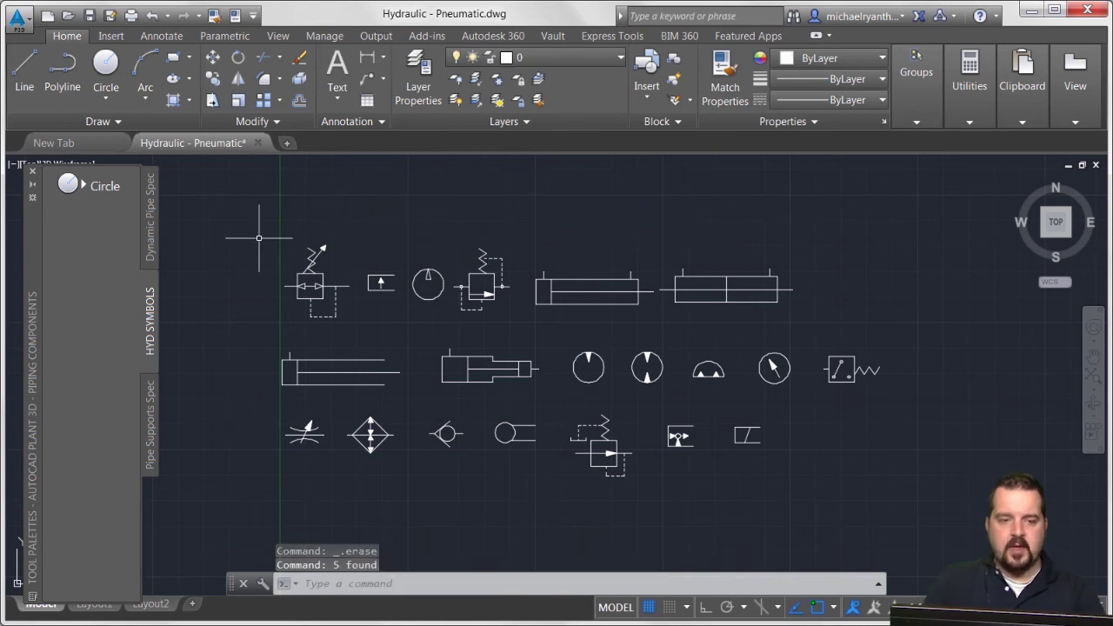
Step: Rename the palette's circle tool RED and add a separator below it
right_click(112, 186)
left_click(150, 247)
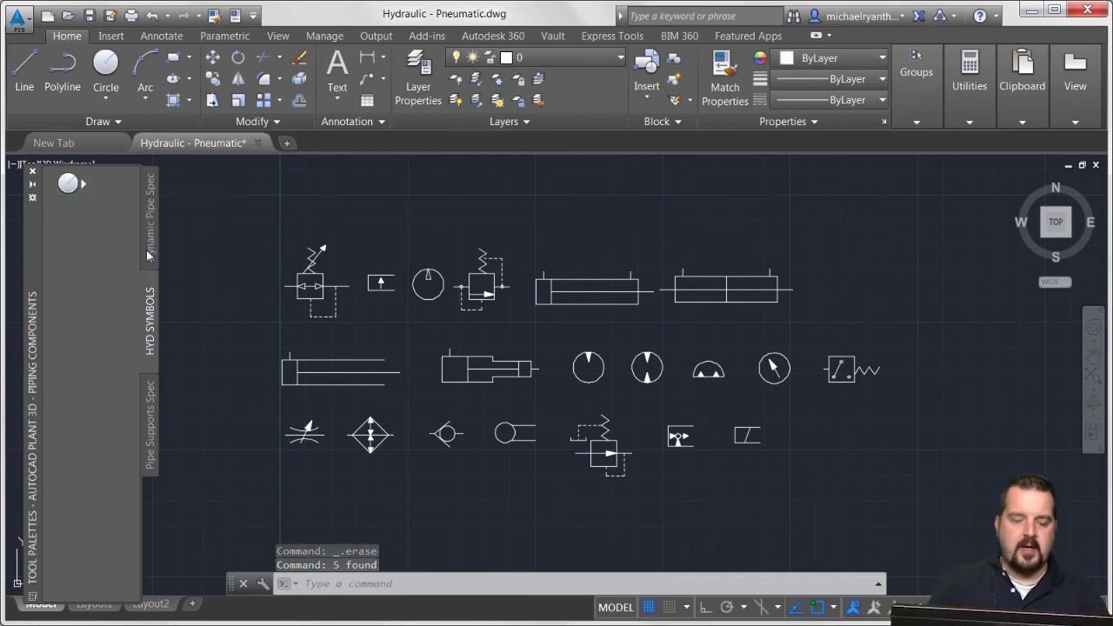
type("RED")
key("Return")
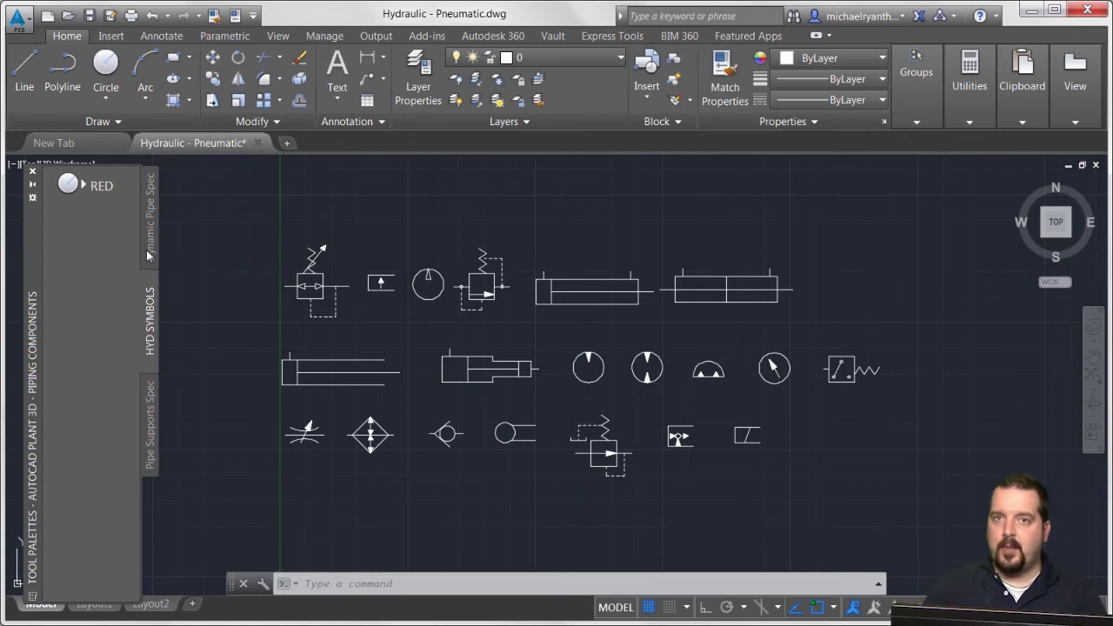
right_click(84, 235)
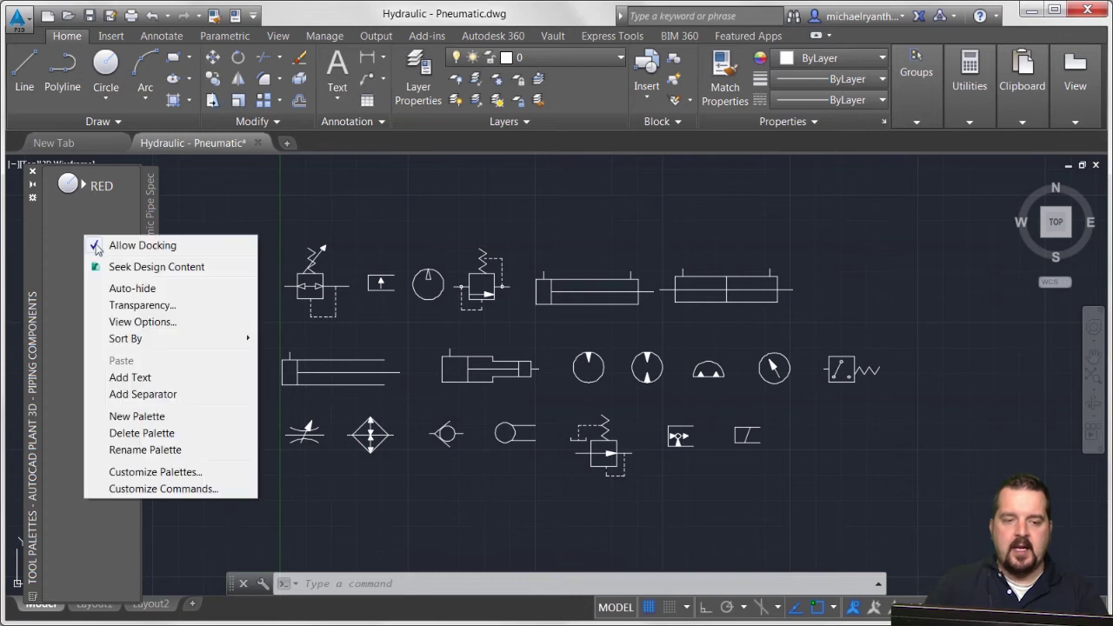
left_click(139, 400)
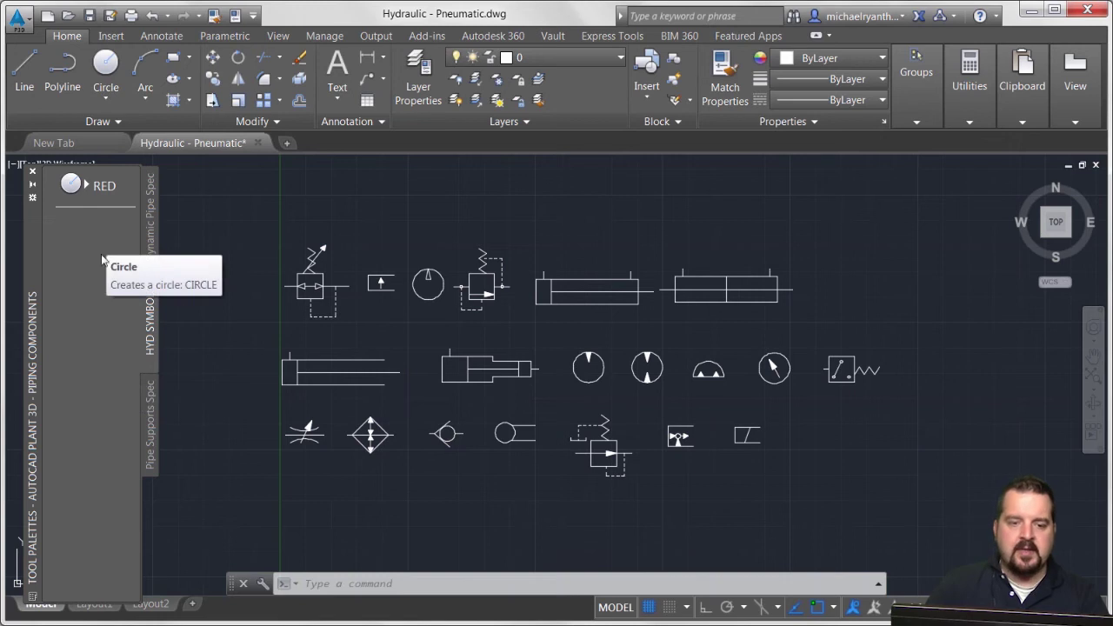
Step: Add the air regulator, compensator and compressor symbols from the drawing's upper row to the HYD SYMBOLS palette as block tools
left_click(248, 228)
left_click(343, 327)
left_click(348, 331)
left_click(281, 245)
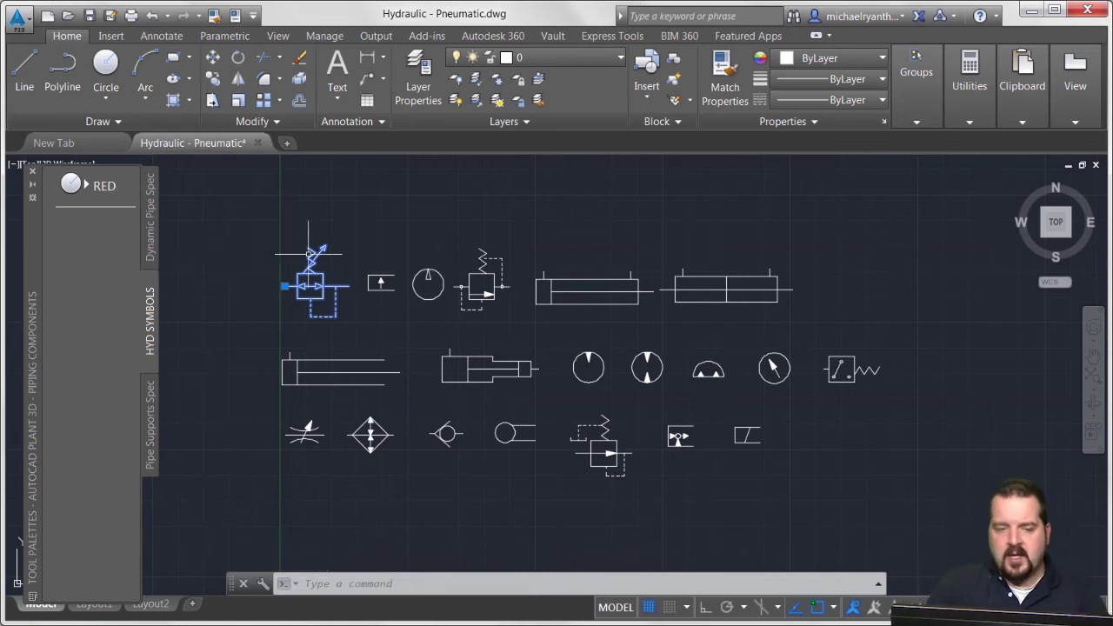
left_click_drag(310, 285, 101, 266)
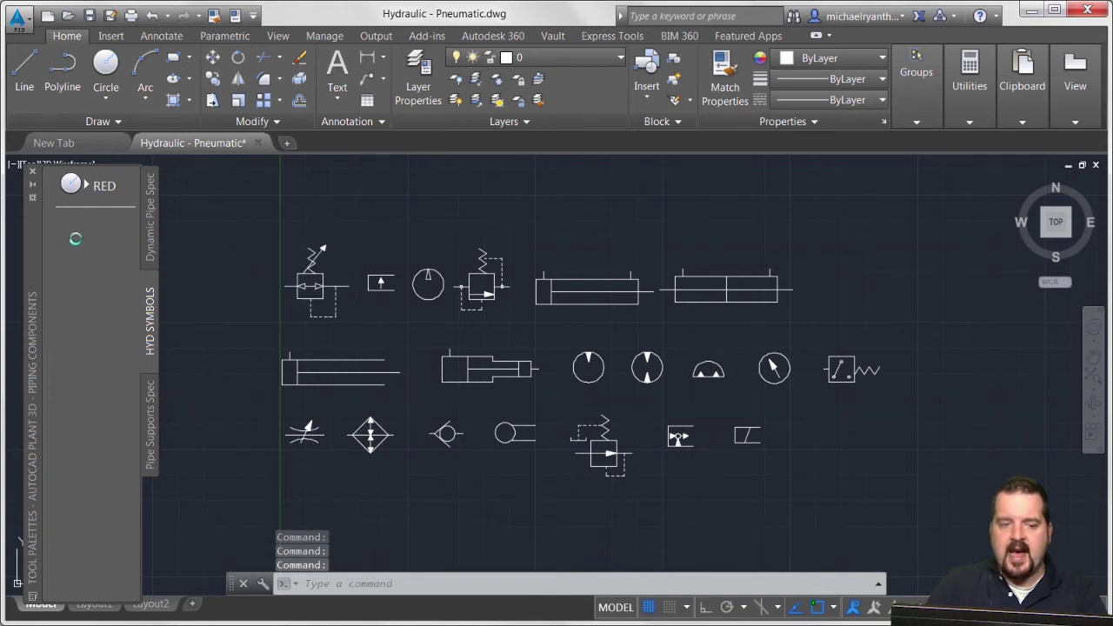
left_click(373, 277)
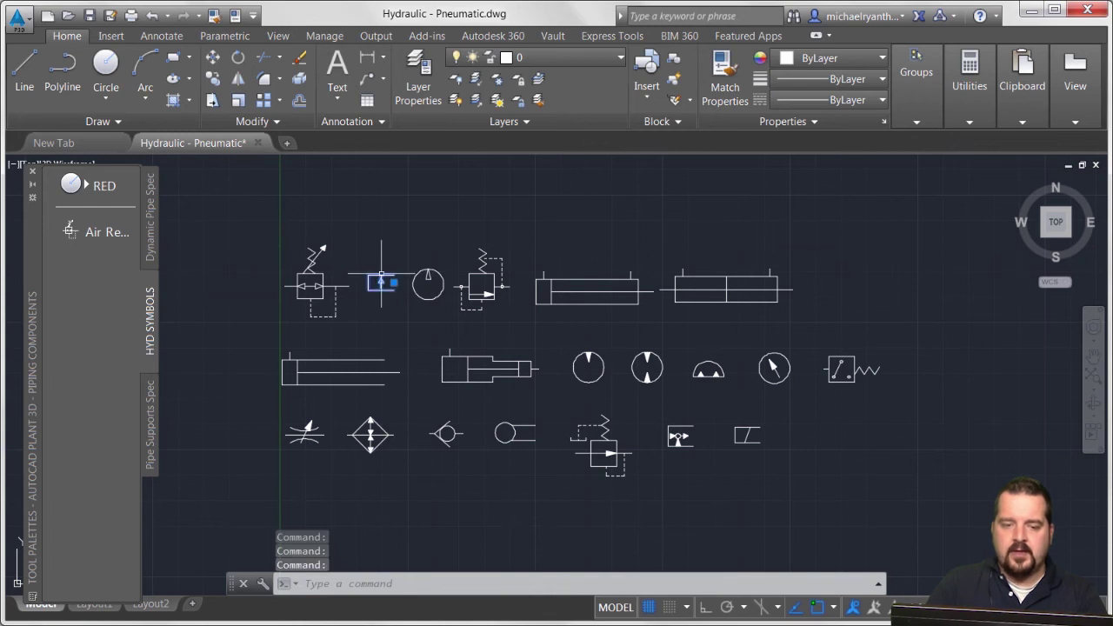
left_click_drag(380, 282, 91, 267)
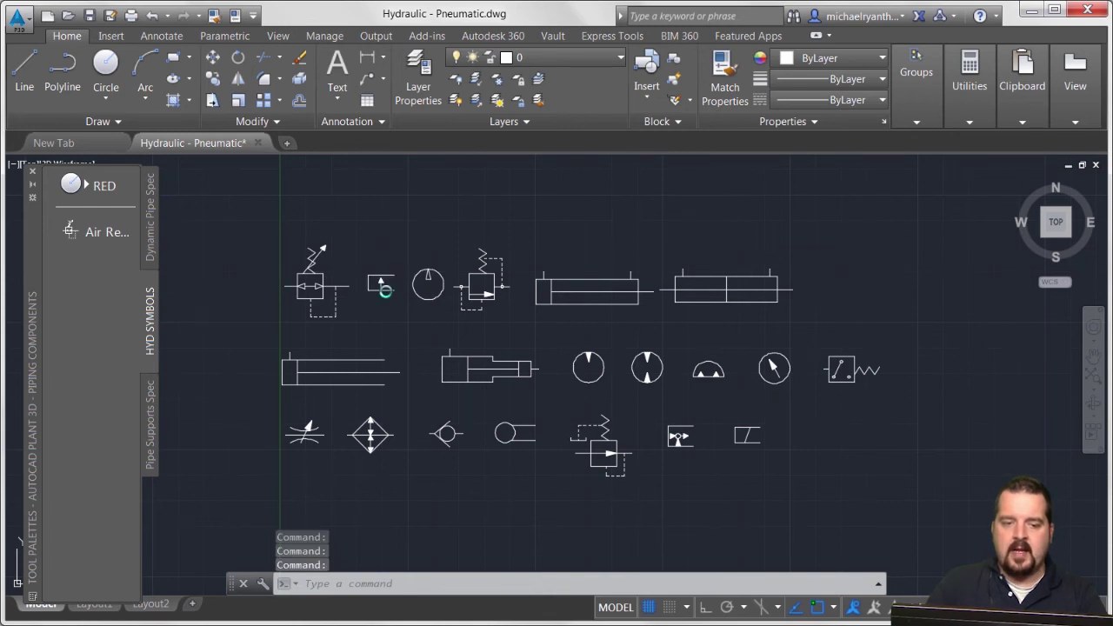
left_click(423, 266)
left_click_drag(427, 275, 85, 275)
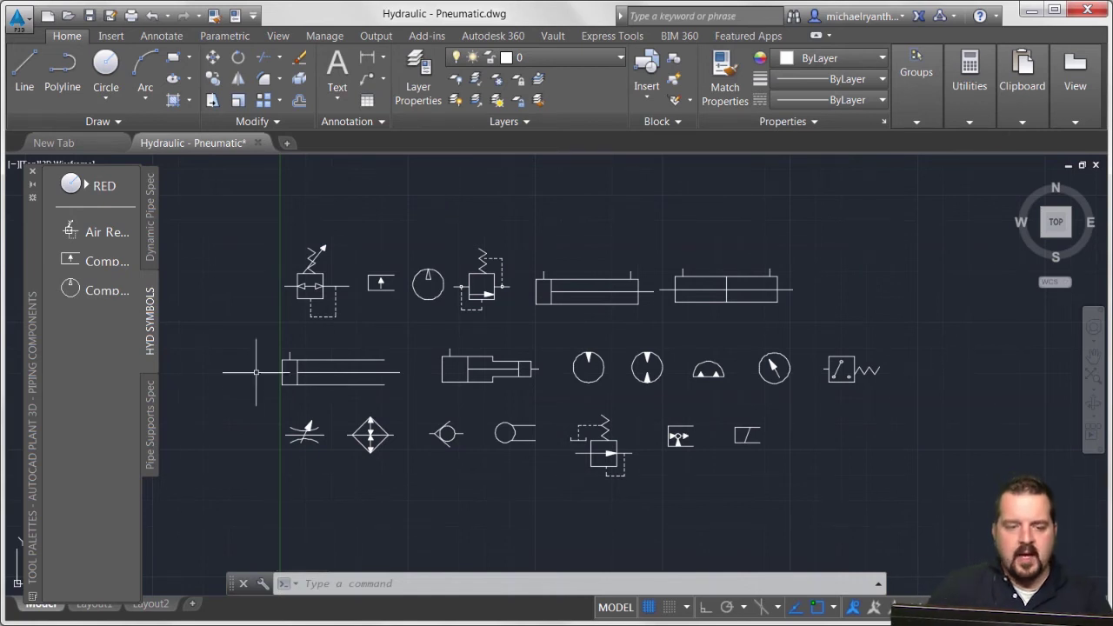
Step: Duplicate the Compressor tool within the HYD SYMBOLS palette, placing the copy below the original
right_click(75, 290)
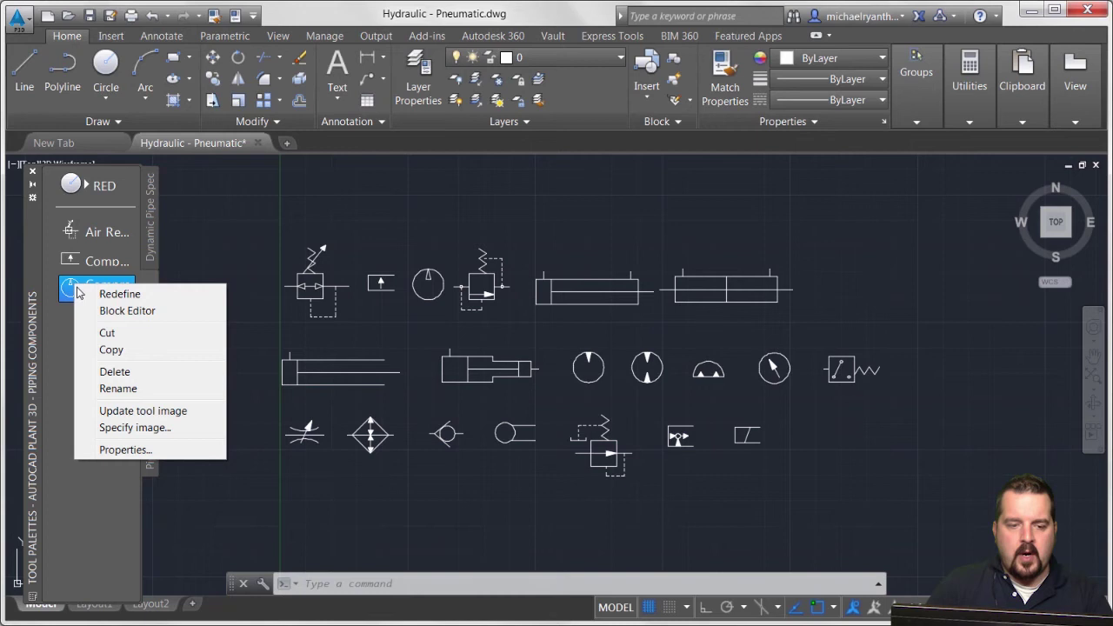
left_click(110, 350)
right_click(86, 344)
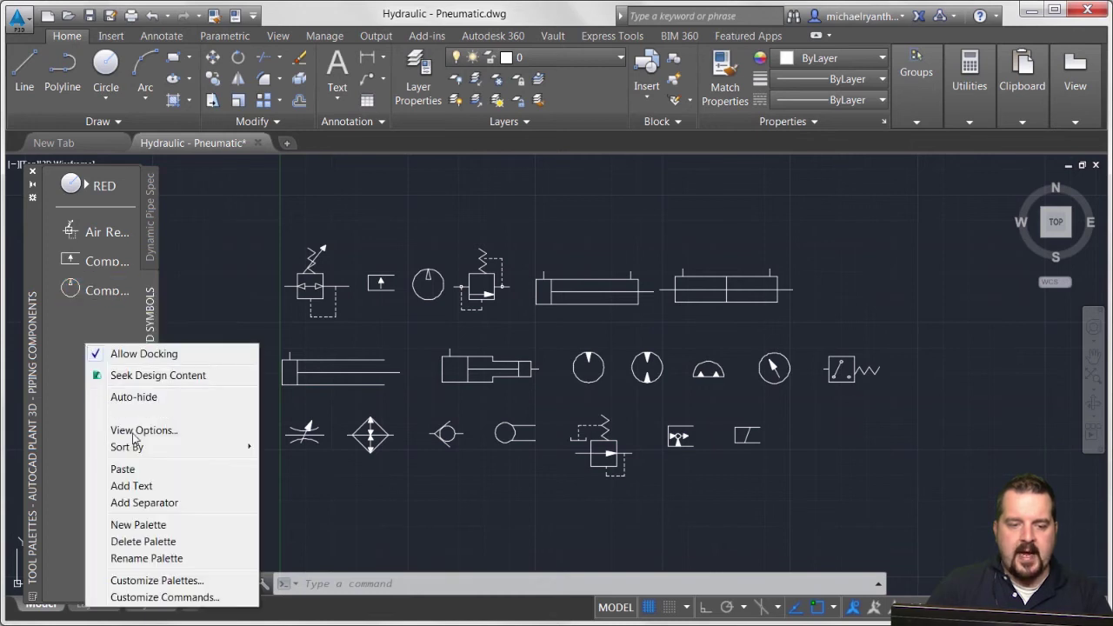
left_click(122, 469)
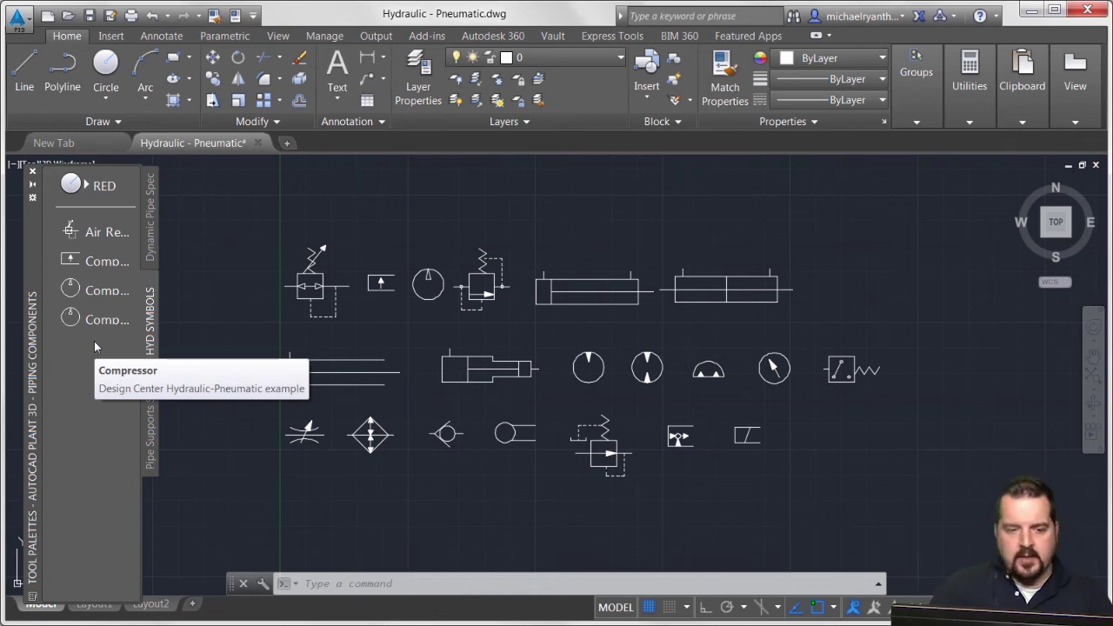
Step: In the copied compressor tool's properties, set the name to Compressor 90, the rotation to 90 and the scale to 1.25
right_click(114, 320)
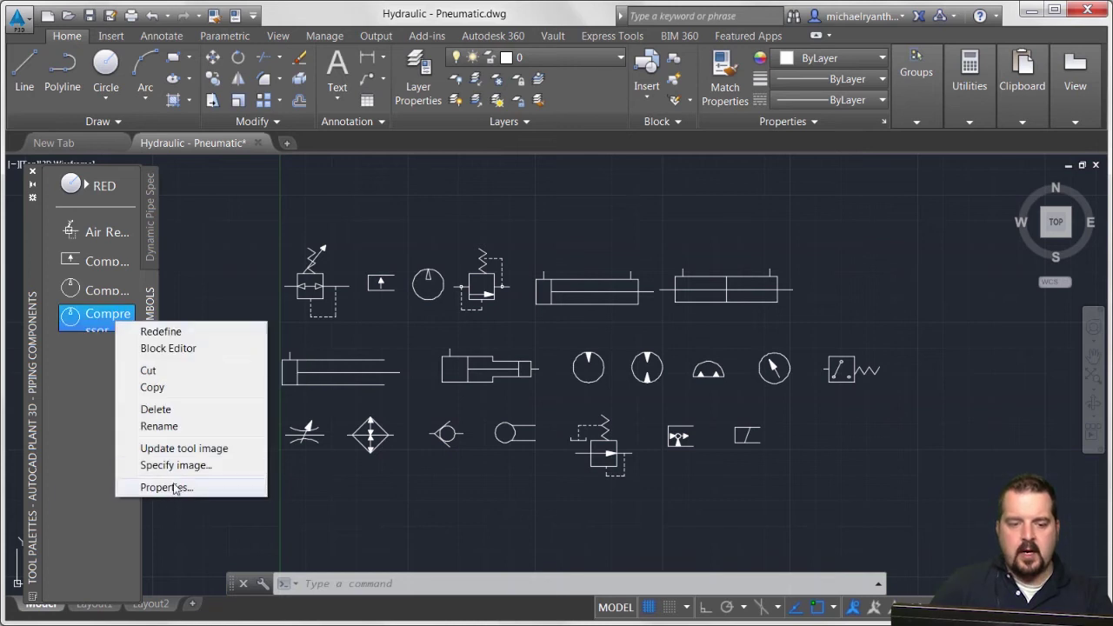
left_click(167, 488)
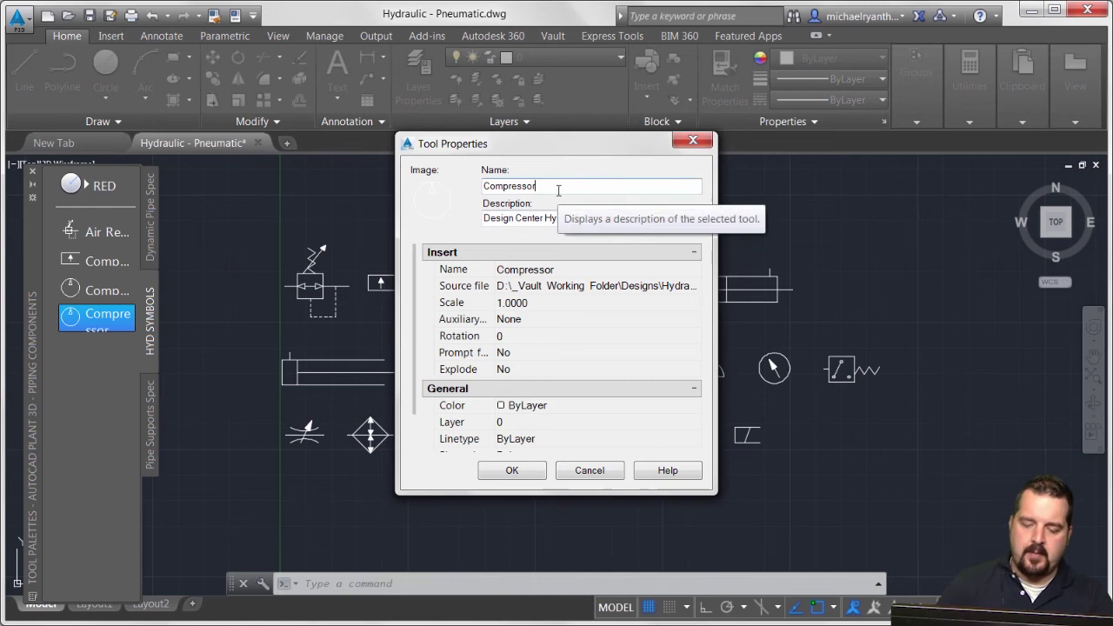
type("90")
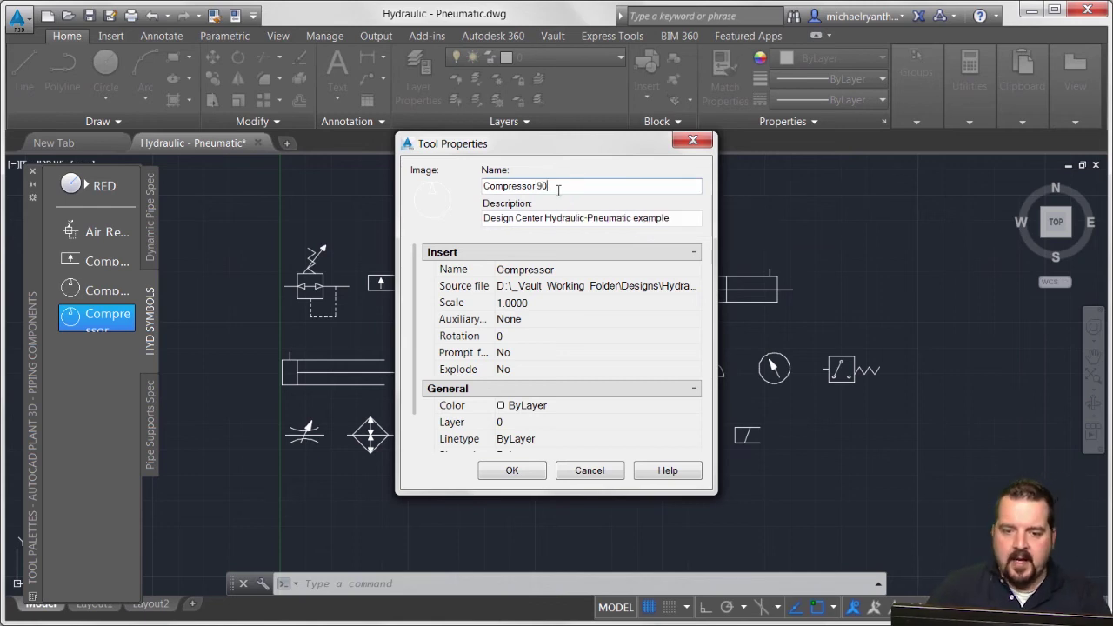
left_click(539, 336)
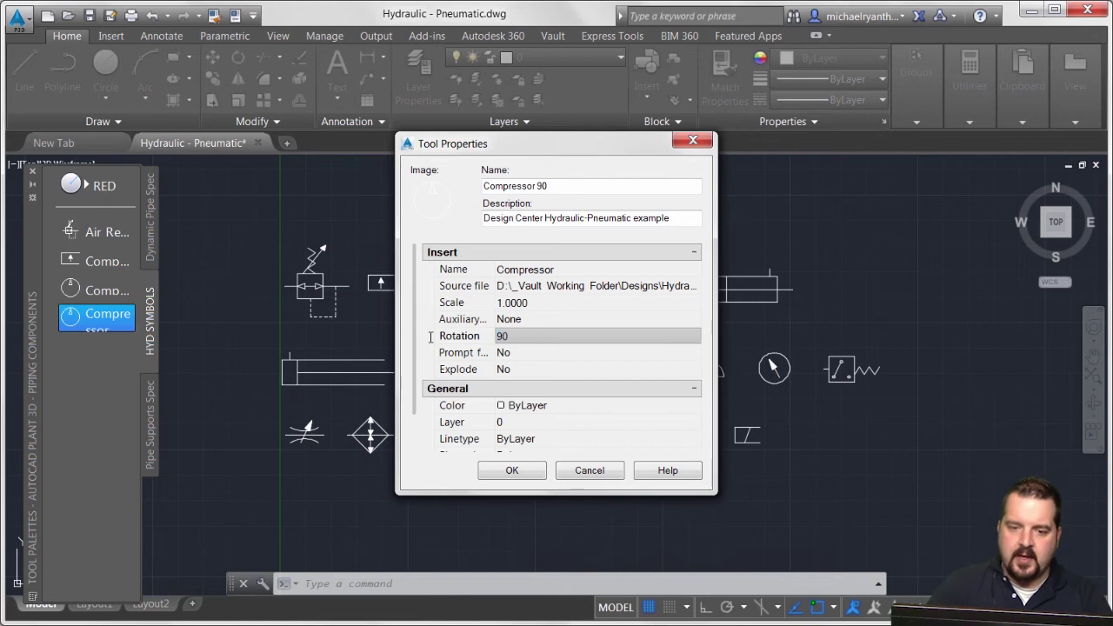
type("90")
left_click(556, 304)
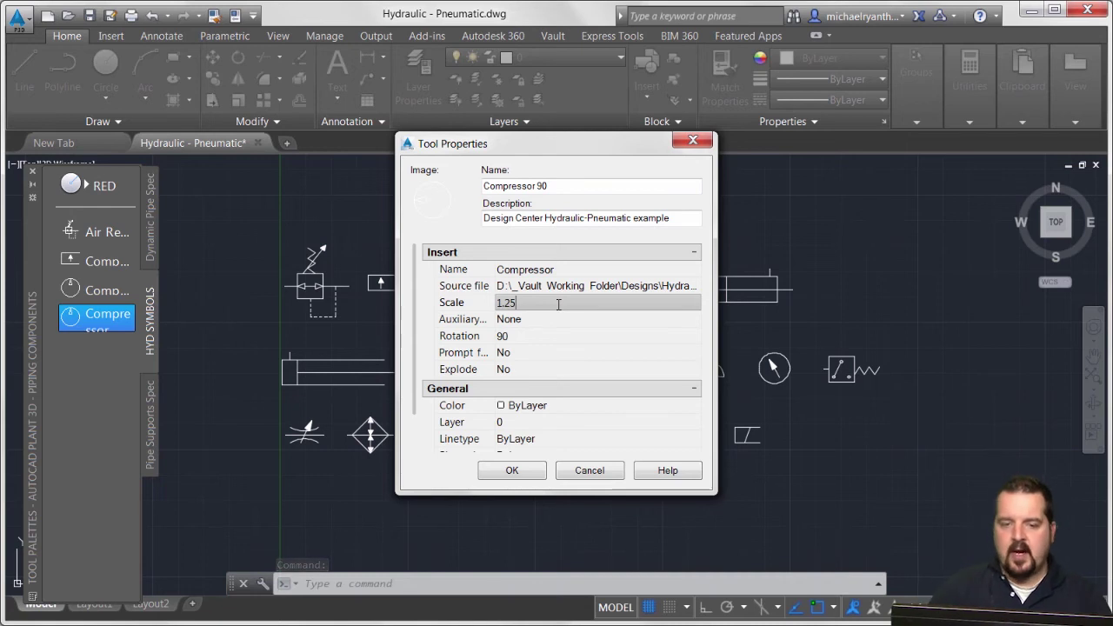
left_click(551, 322)
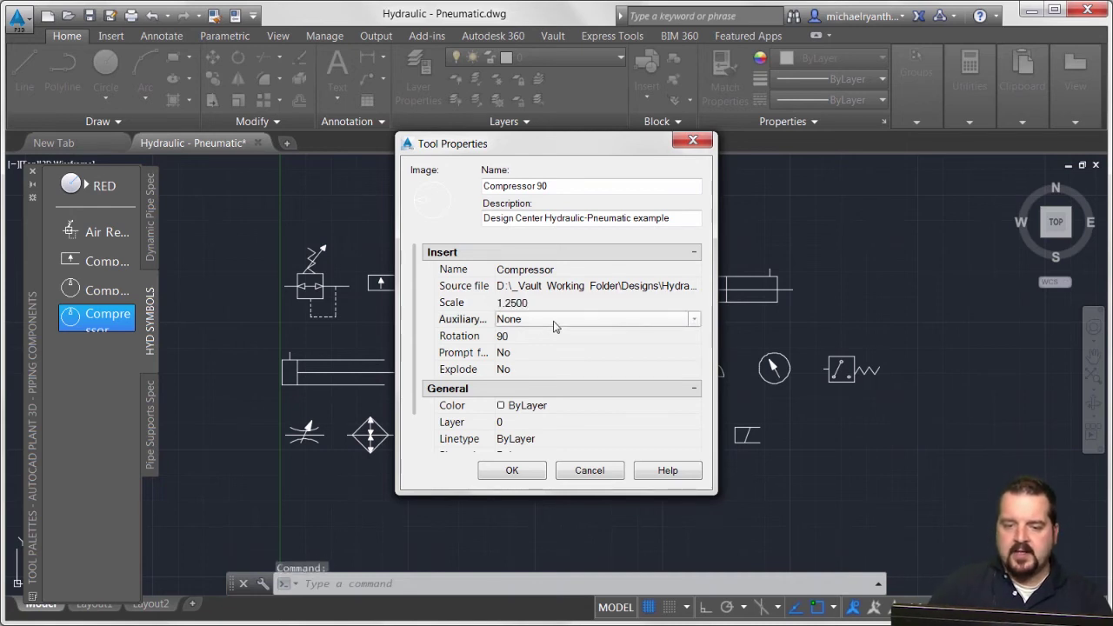
left_click(554, 321)
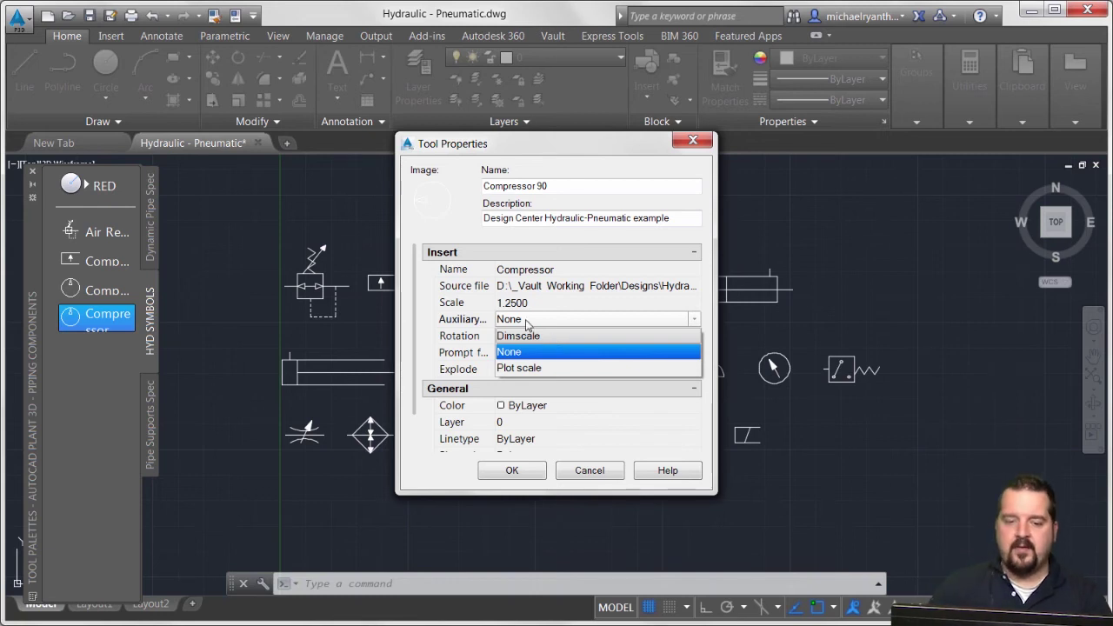
left_click(417, 330)
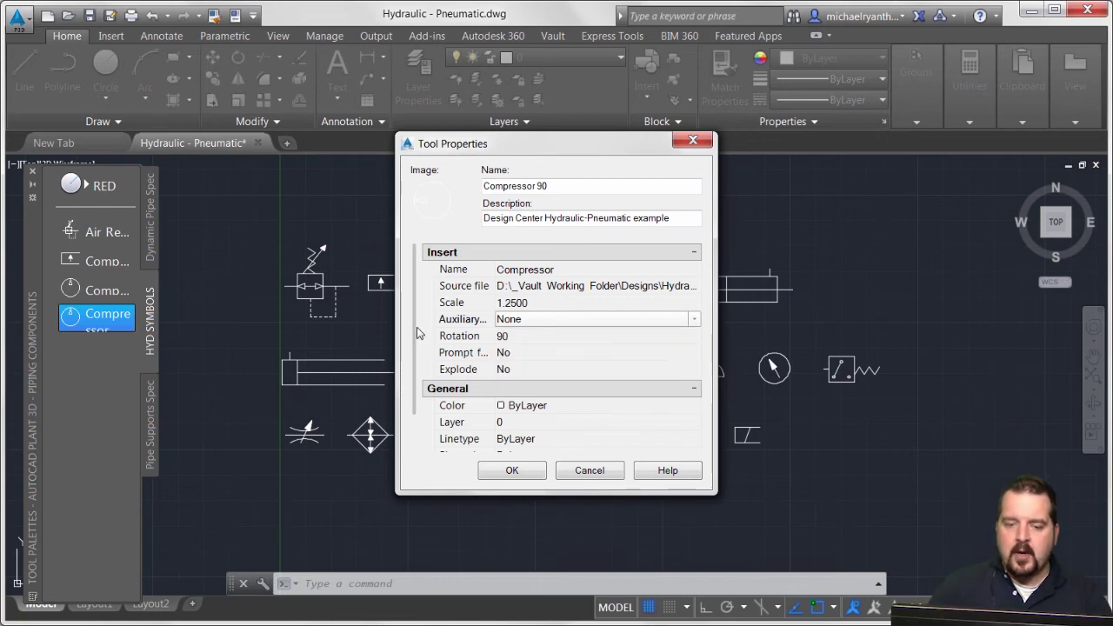
Step: Assign the copied compressor tool to layer RED and rename it RED Compressor 90
left_click(559, 423)
left_click(574, 425)
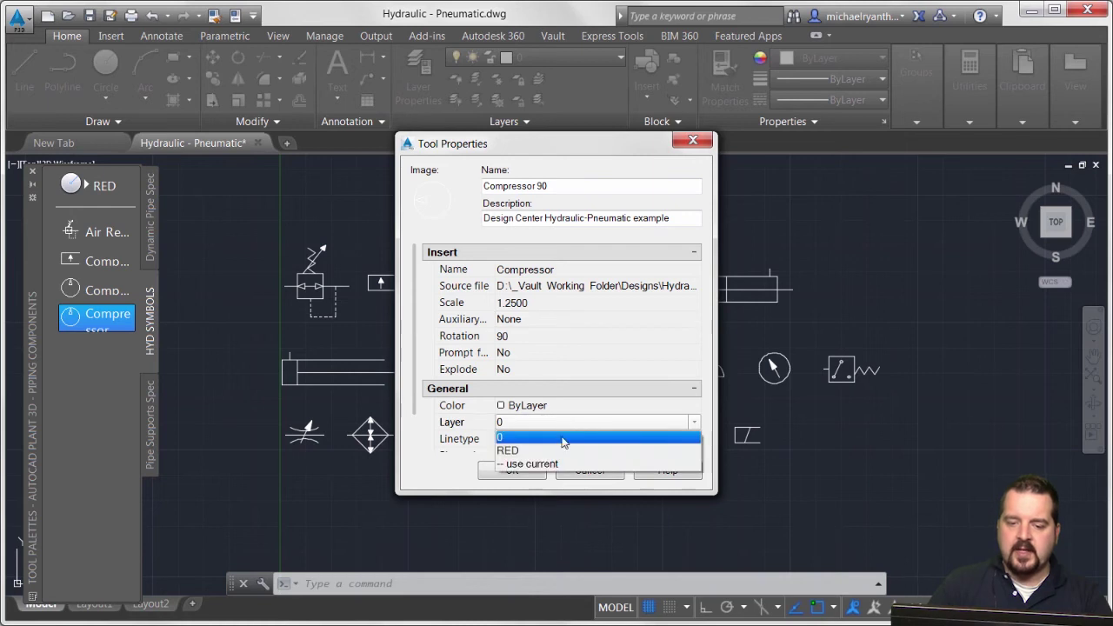
left_click(562, 450)
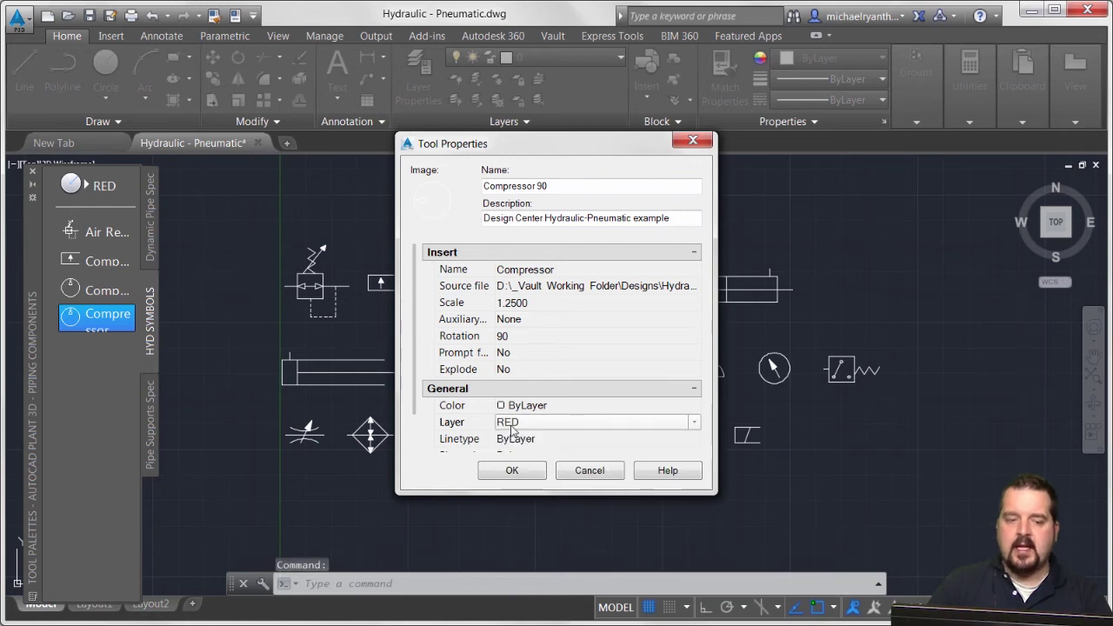
left_click(485, 186)
type("RED")
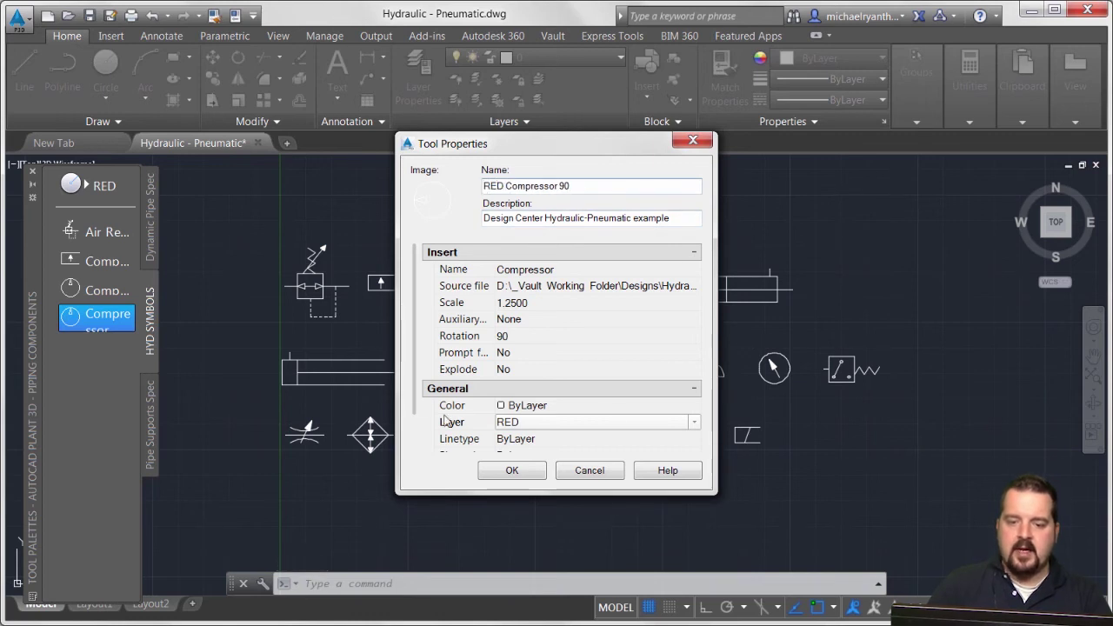
Step: Widen the property name column to review the rotation prompt and explode options, and accept the tool's properties
left_click_drag(415, 376, 420, 413)
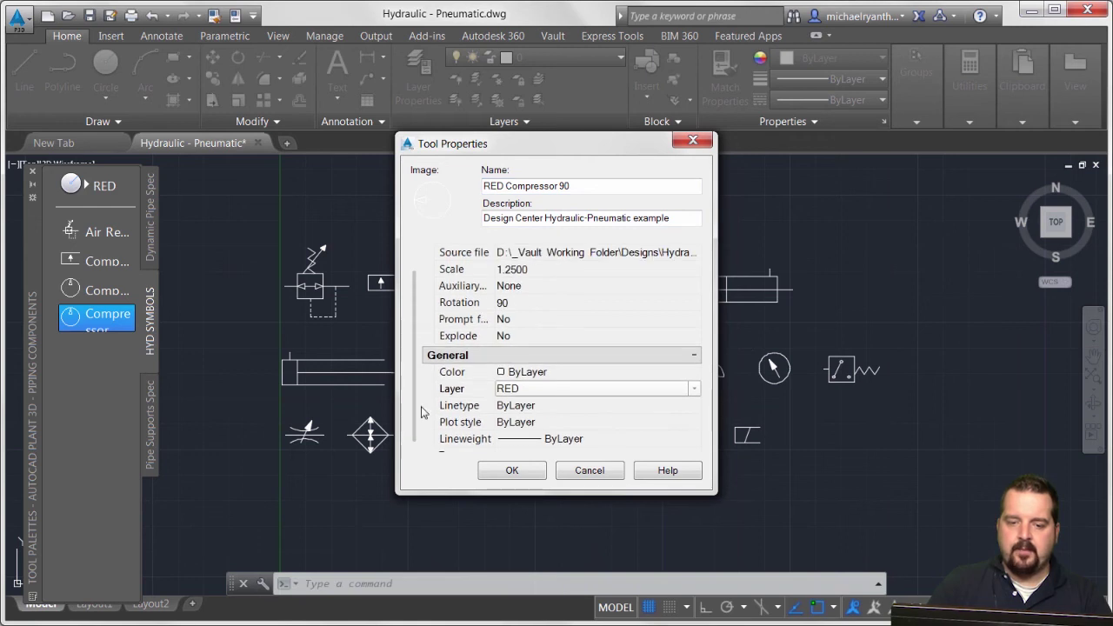
left_click(557, 322)
left_click(562, 320)
left_click_drag(494, 260, 519, 259)
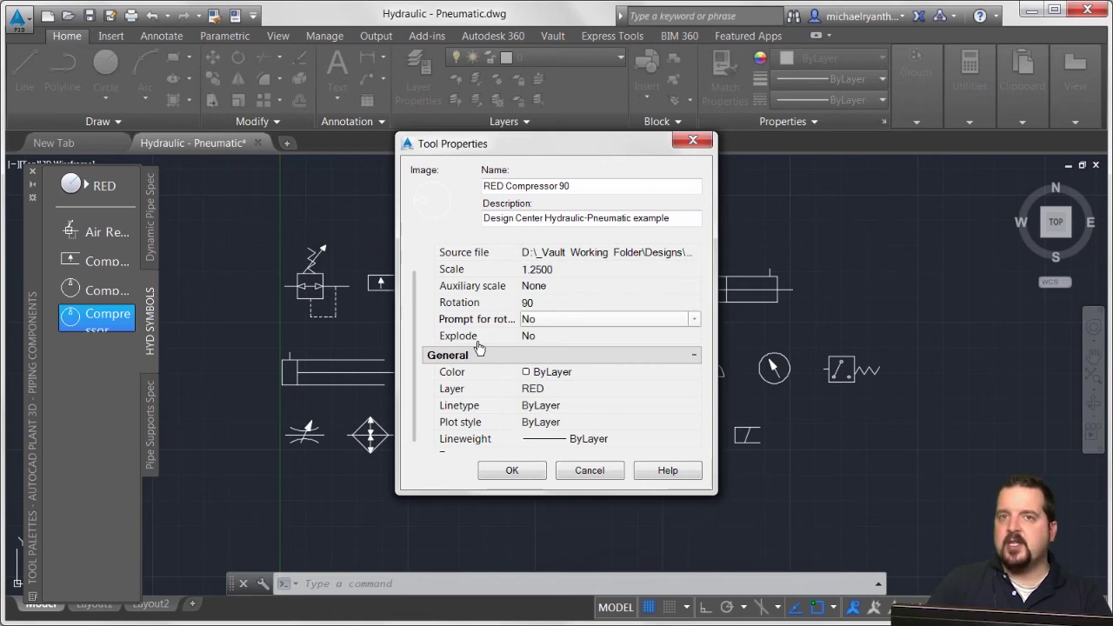
left_click(518, 471)
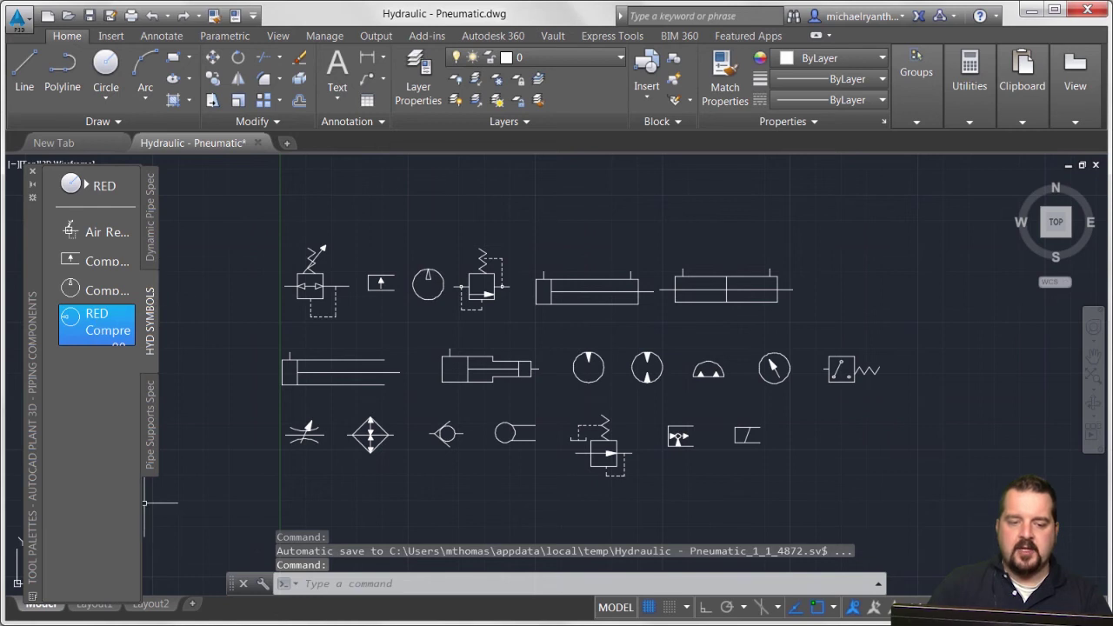
Step: Widen the tool palette just enough to show the full names of its symbol tools
left_click_drag(139, 503, 322, 496)
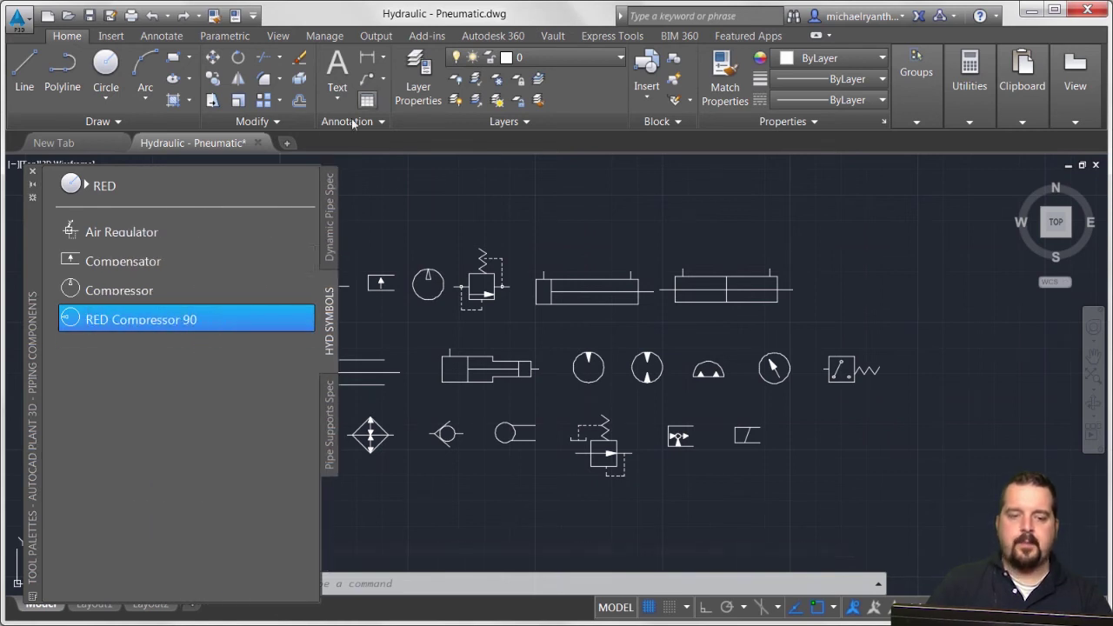
left_click(495, 230)
left_click(457, 196)
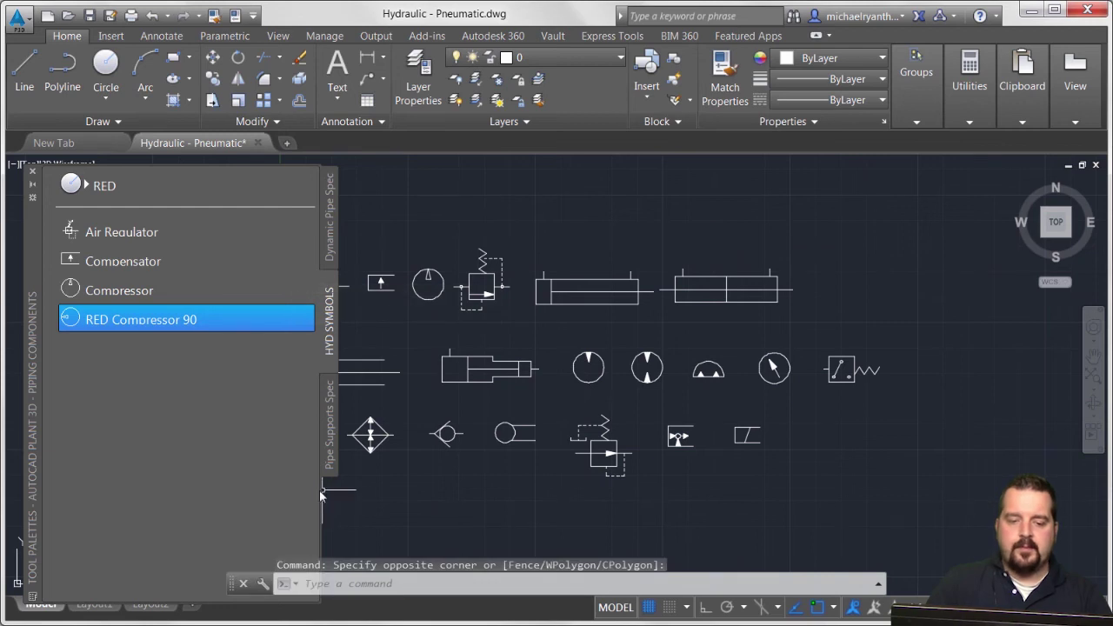
left_click_drag(319, 490, 243, 492)
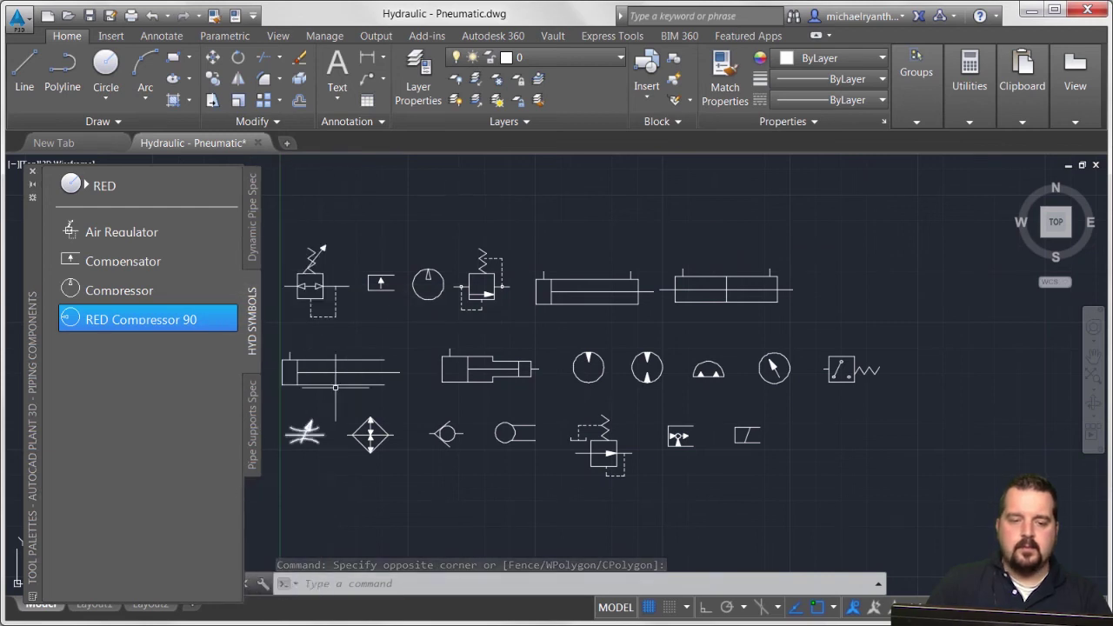
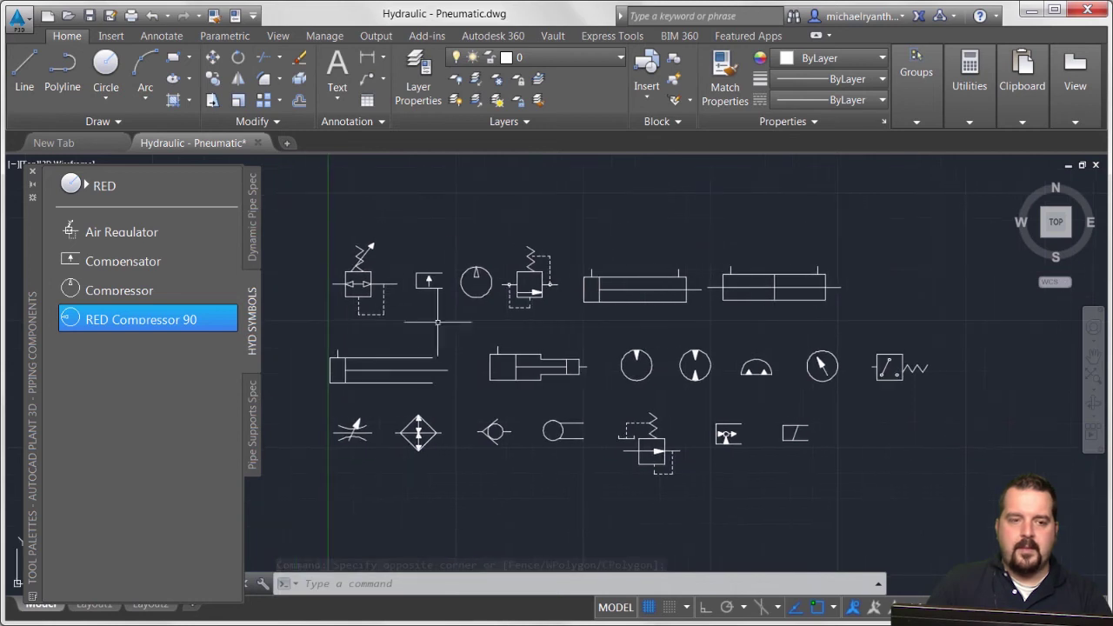
Step: Create a new blank drawing and check its layer list
key("ctrl+n")
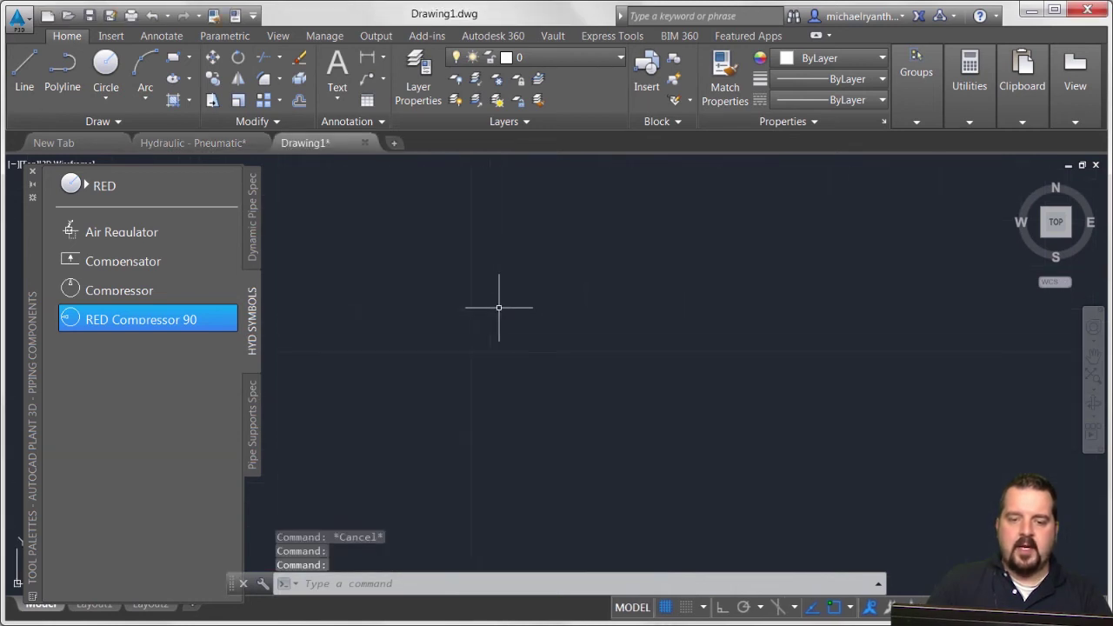
scroll(434, 309, "up", 3)
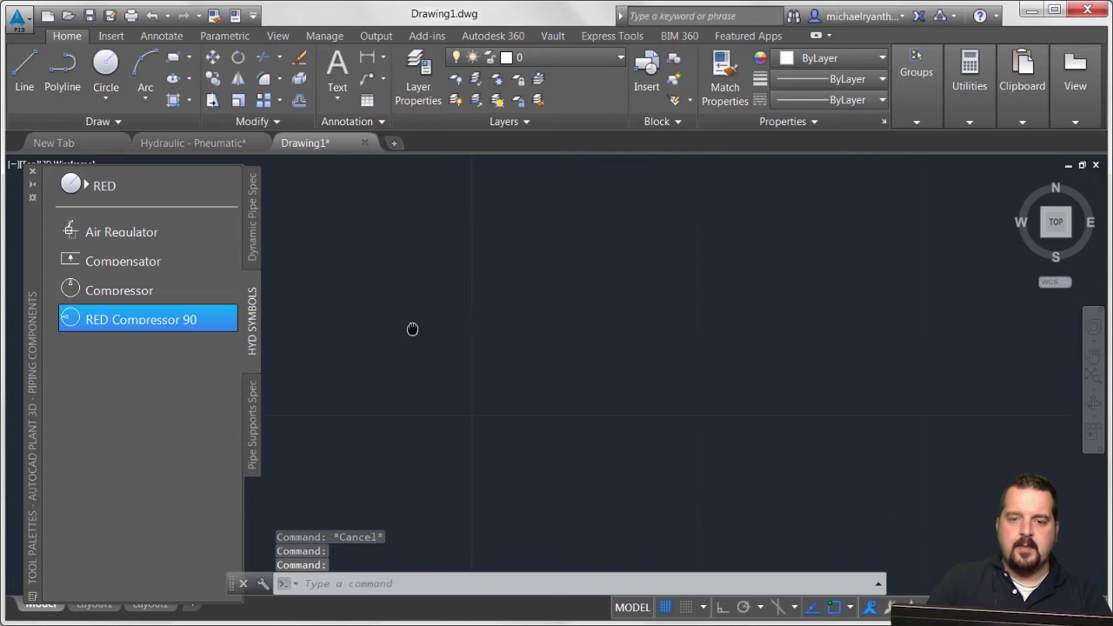
left_click(557, 58)
left_click(554, 304)
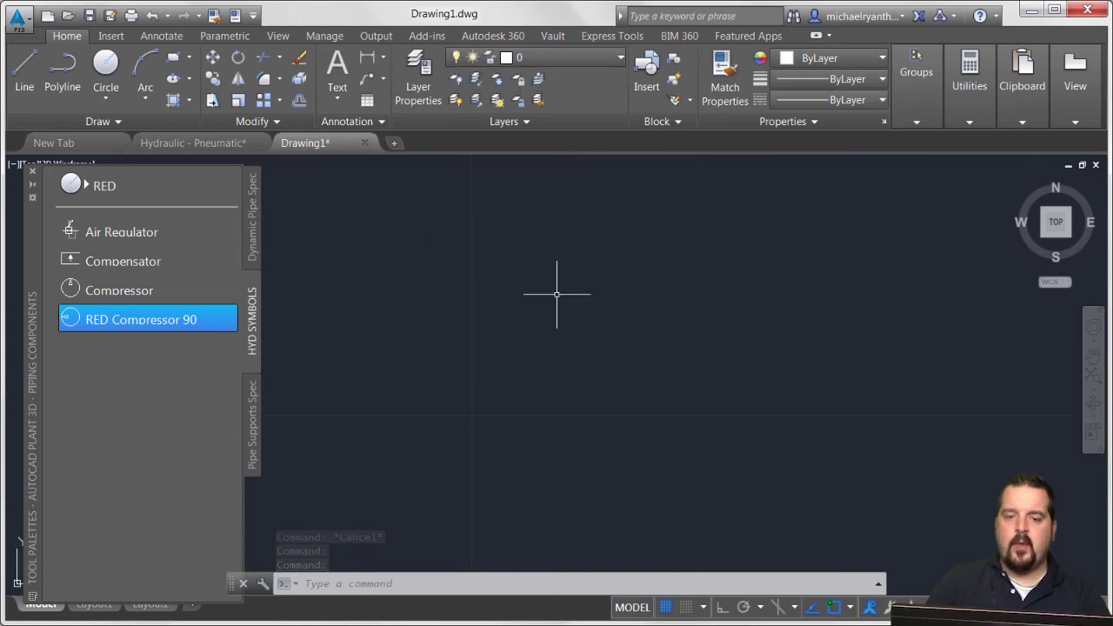
Step: Check which blocks the new drawing offers for insertion and leave without inserting any
type("i")
key("Return")
left_click(462, 222)
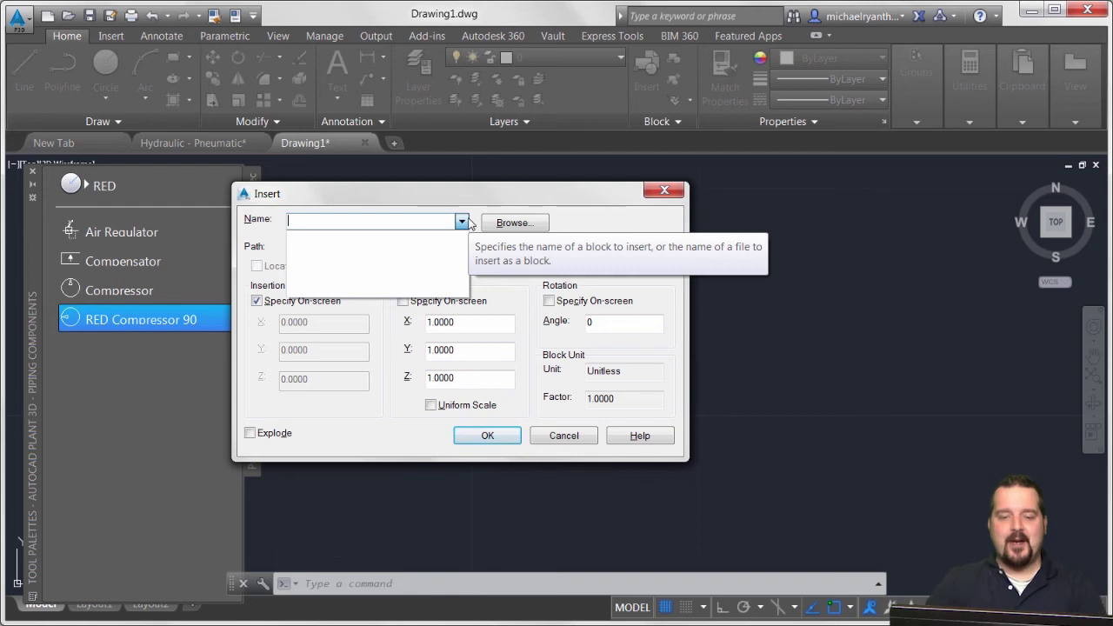
left_click(574, 441)
left_click(574, 443)
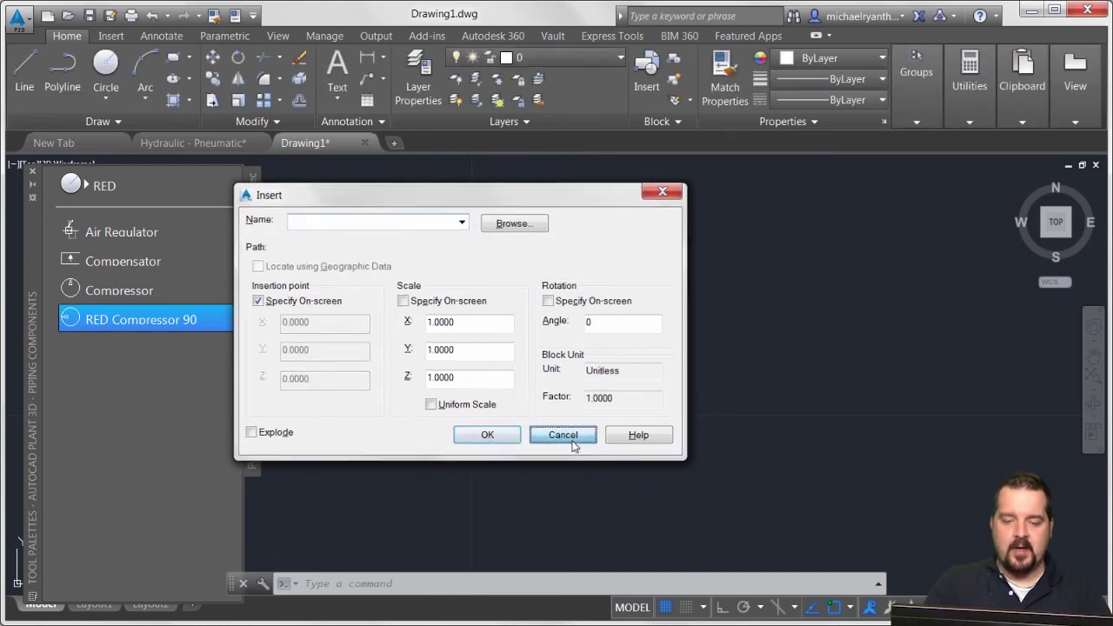
Step: Insert the Air Regulator symbol from the palette into the new drawing and place a Compensator to its right
left_click(122, 233)
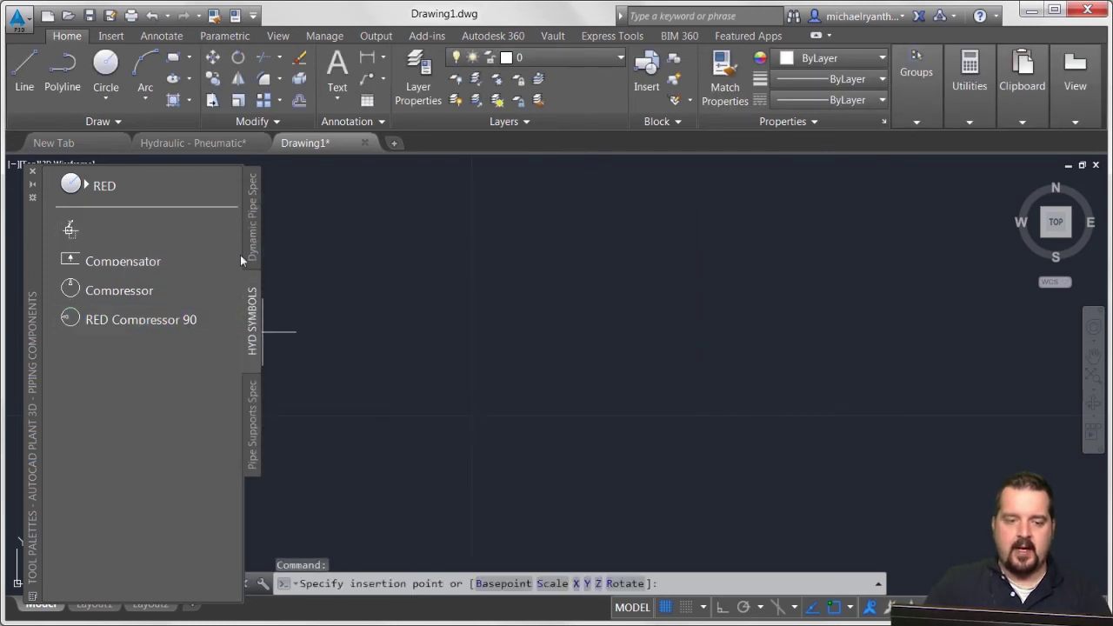
left_click(446, 300)
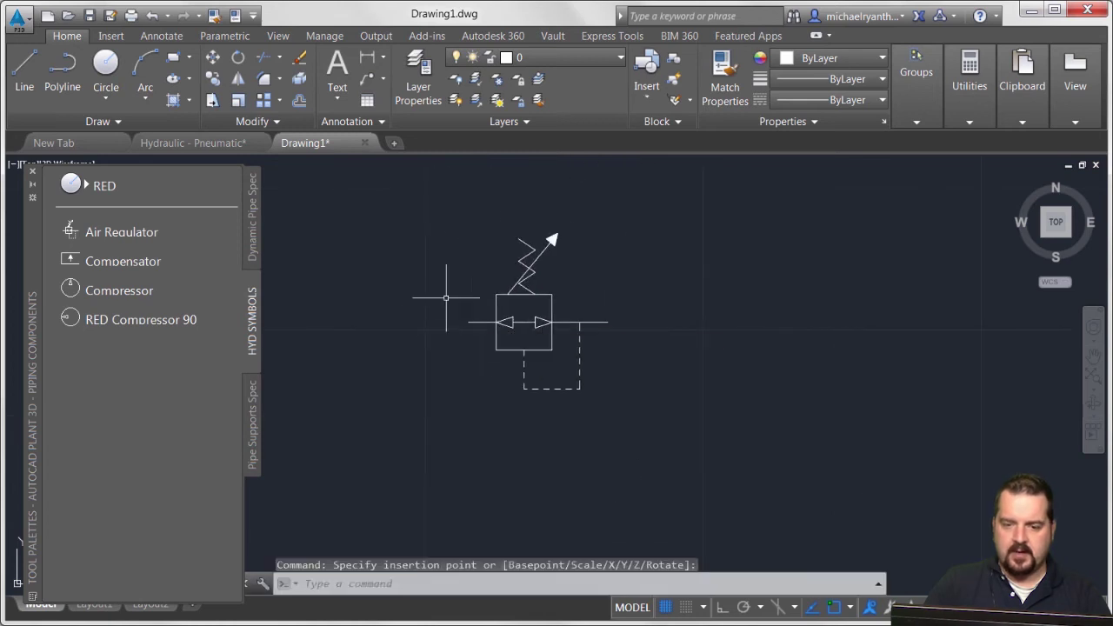
left_click(120, 265)
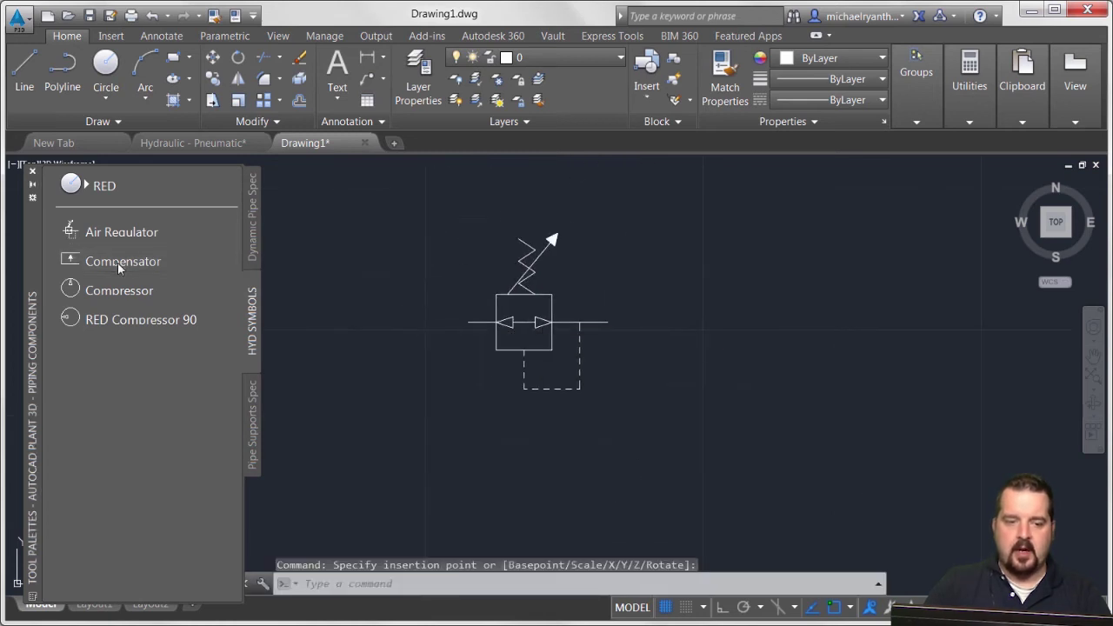
left_click(734, 300)
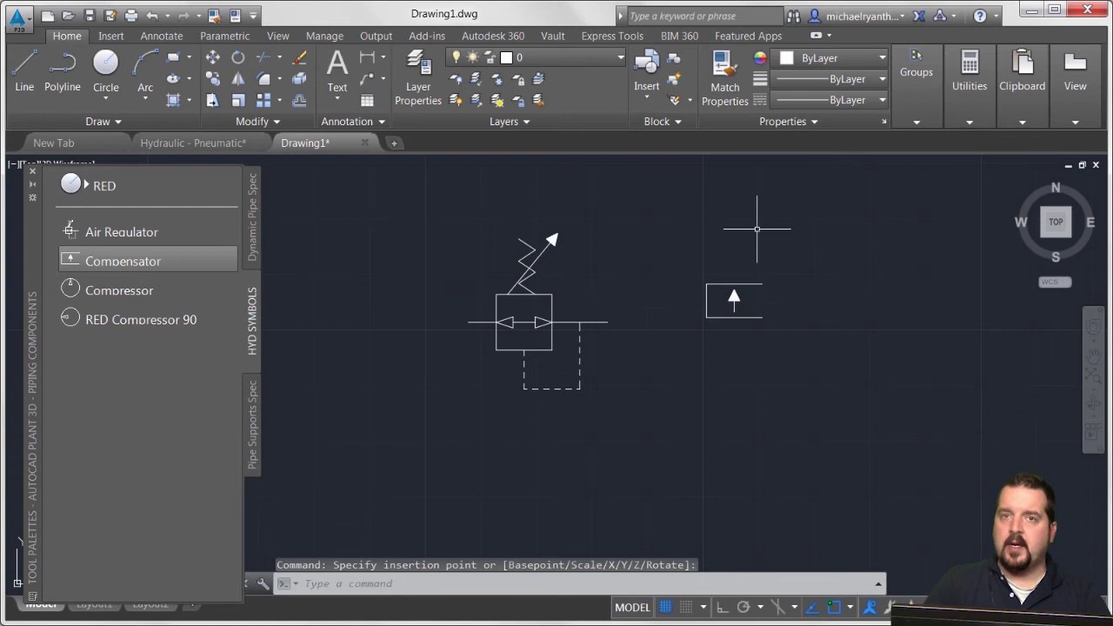
Step: Place a Compressor below the Compensator and a RED Compressor 90 to its upper right, and check the red symbol's layer
left_click(119, 291)
left_click(775, 394)
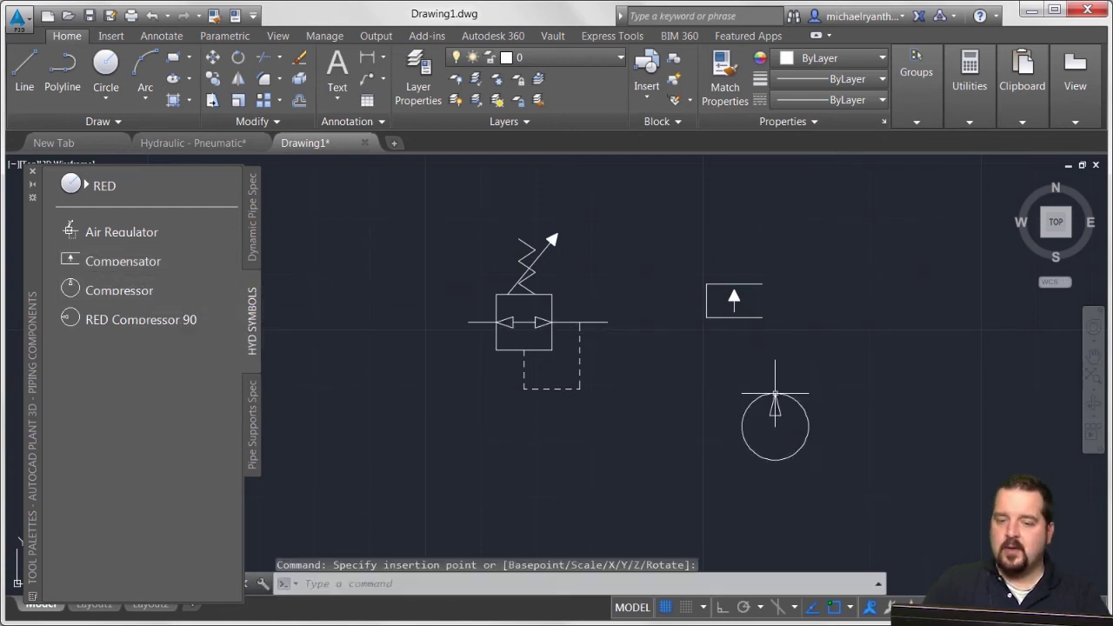
middle_click_drag(817, 301, 712, 253)
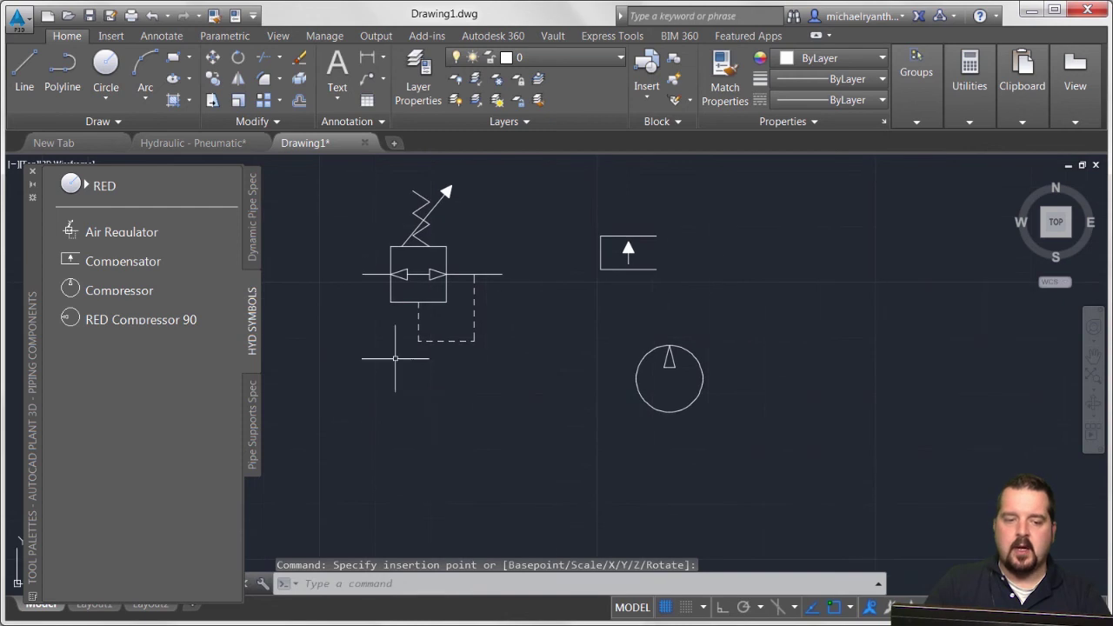
left_click(140, 327)
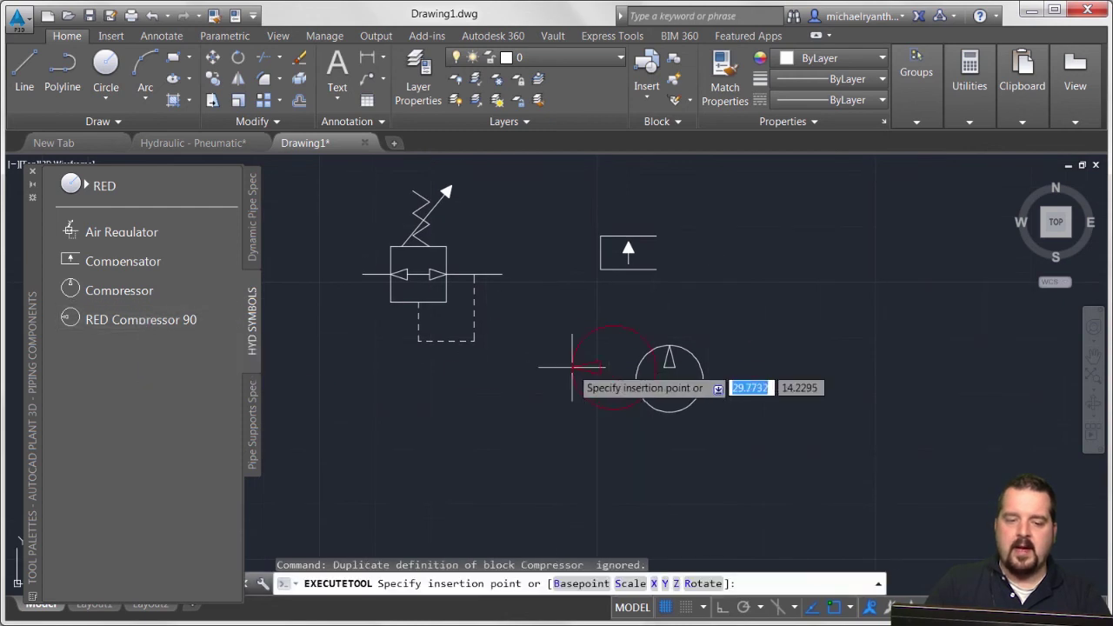
left_click(772, 332)
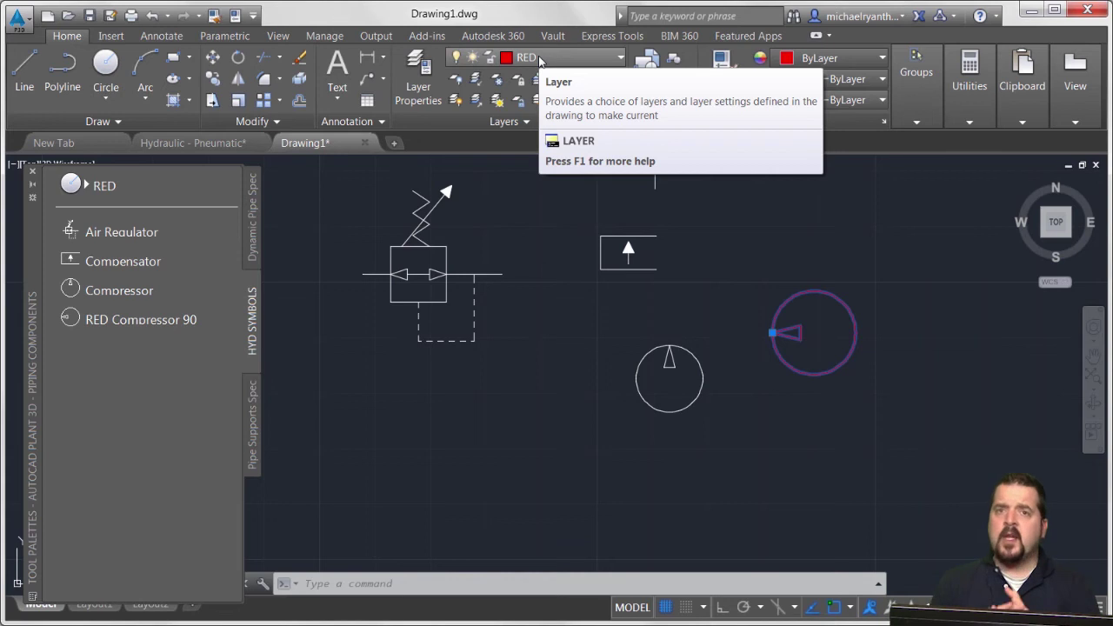
key("Escape")
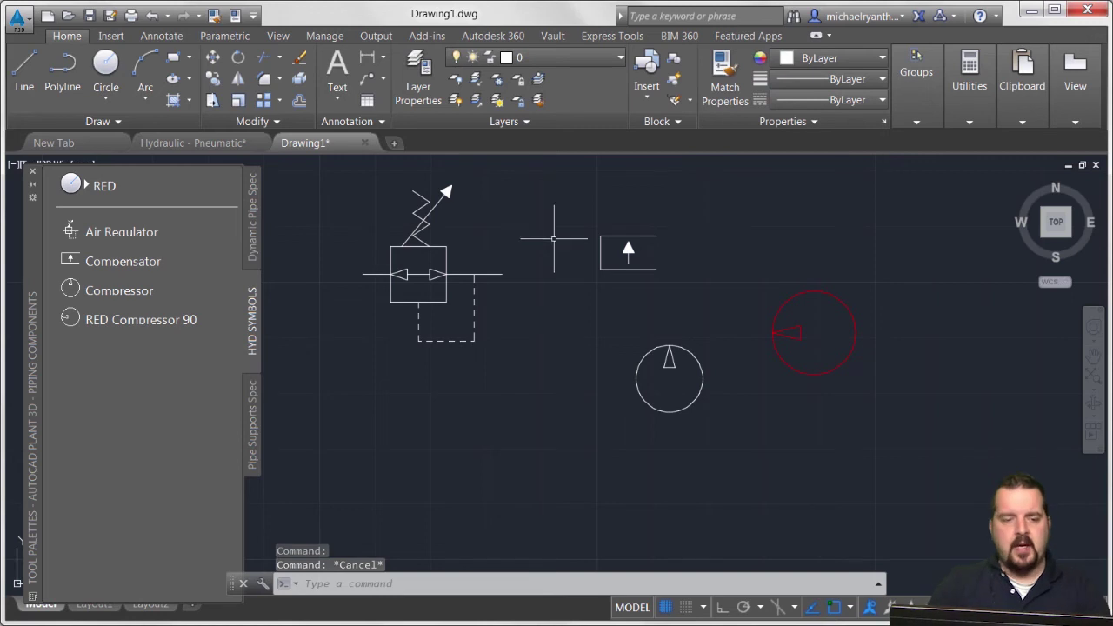
Step: Dock the tool palettes along the left edge of the drawing area
left_click(33, 186)
mouse_move(39, 260)
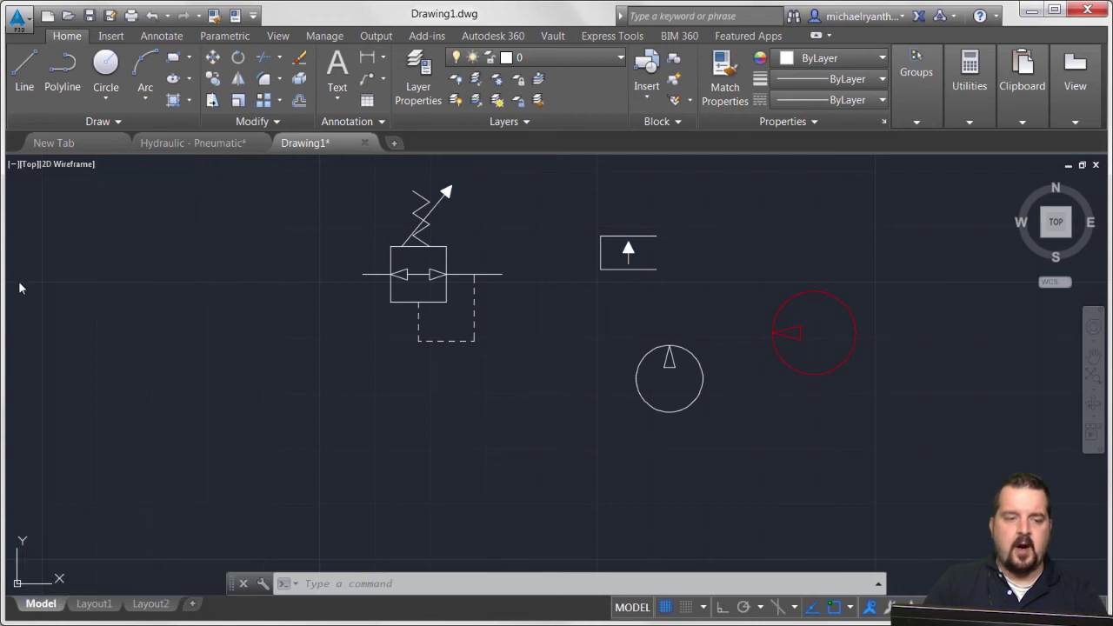
mouse_move(21, 288)
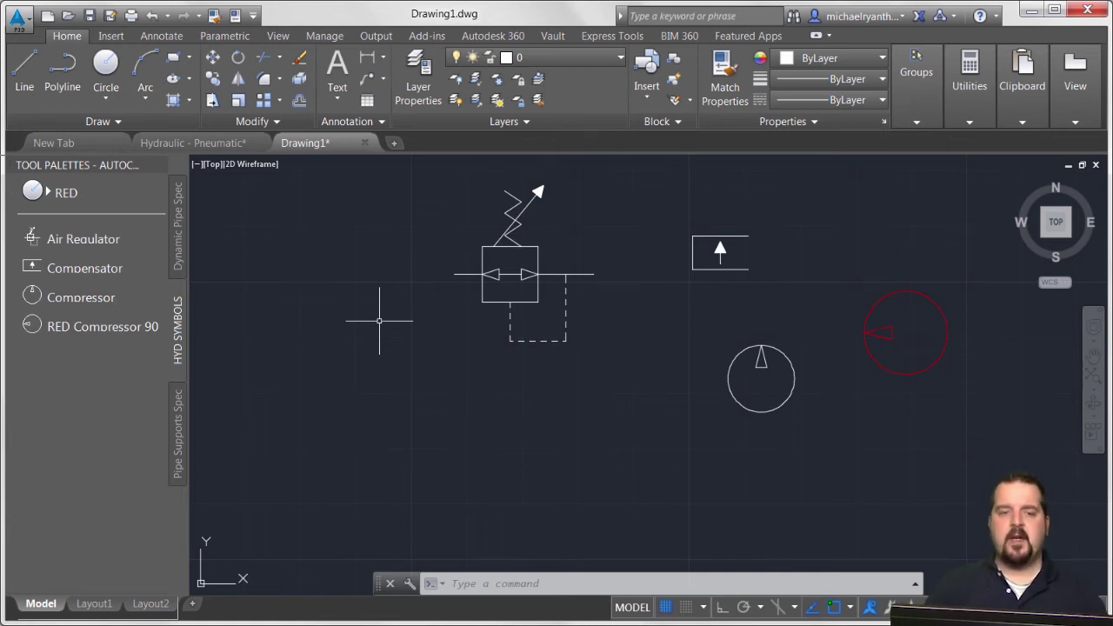
Step: Open DesignCenter and list the blocks of the open Hydraulic - Pneumatic drawing
left_click(281, 36)
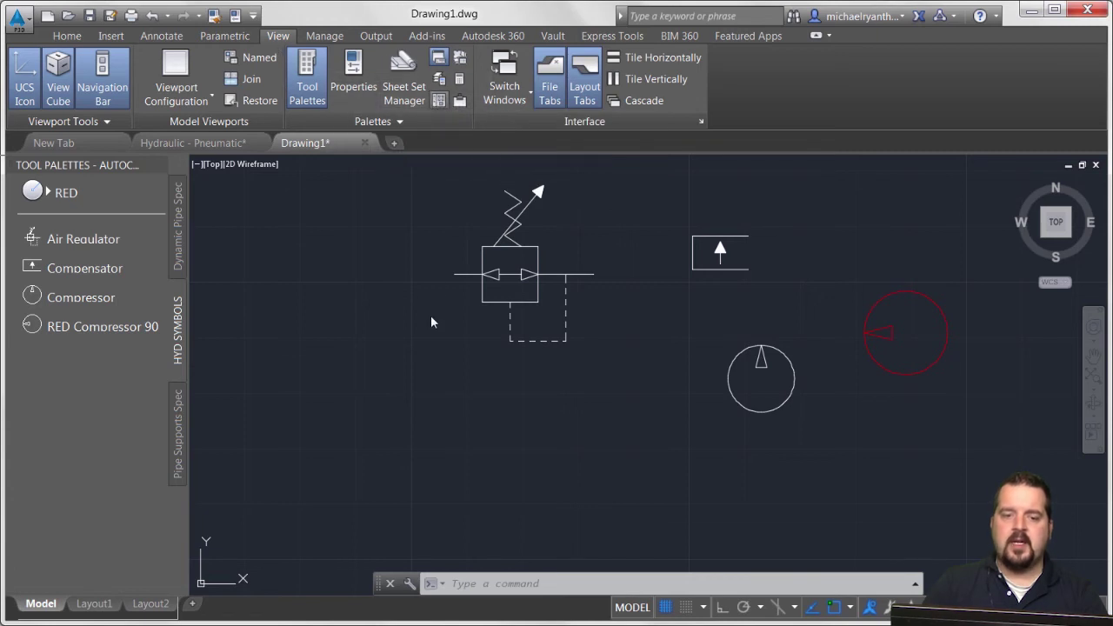
key("ctrl+2")
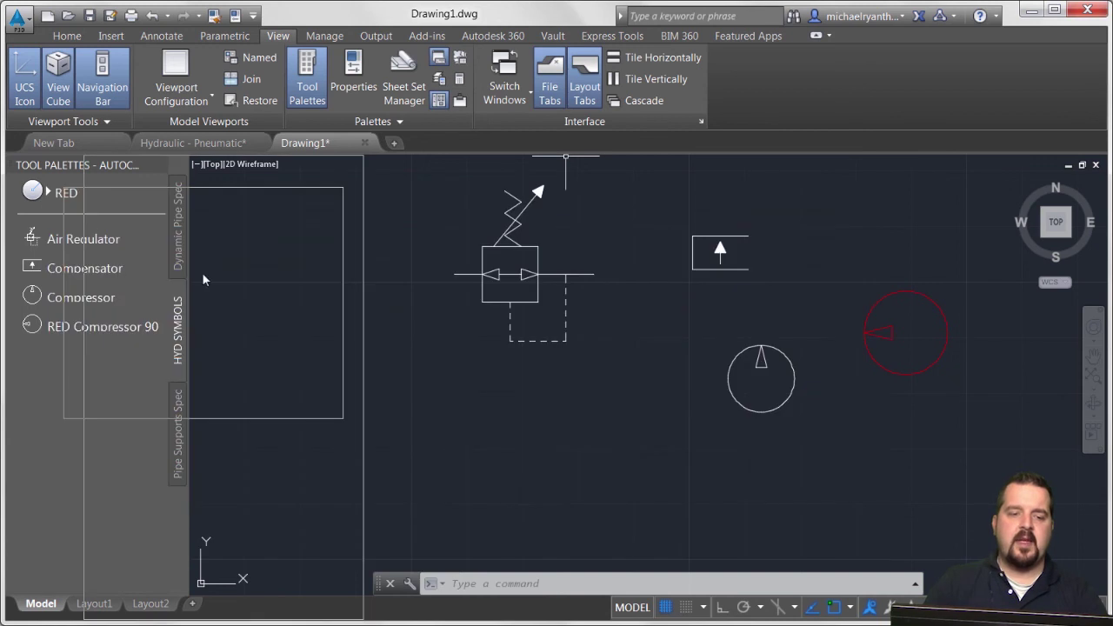
mouse_move(203, 273)
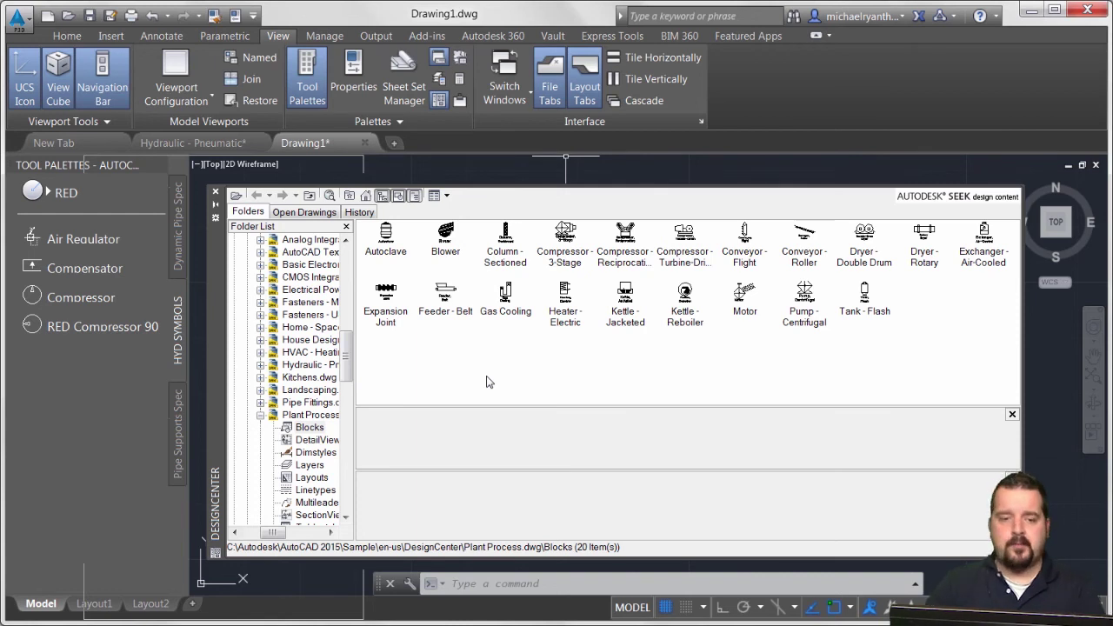
left_click(304, 213)
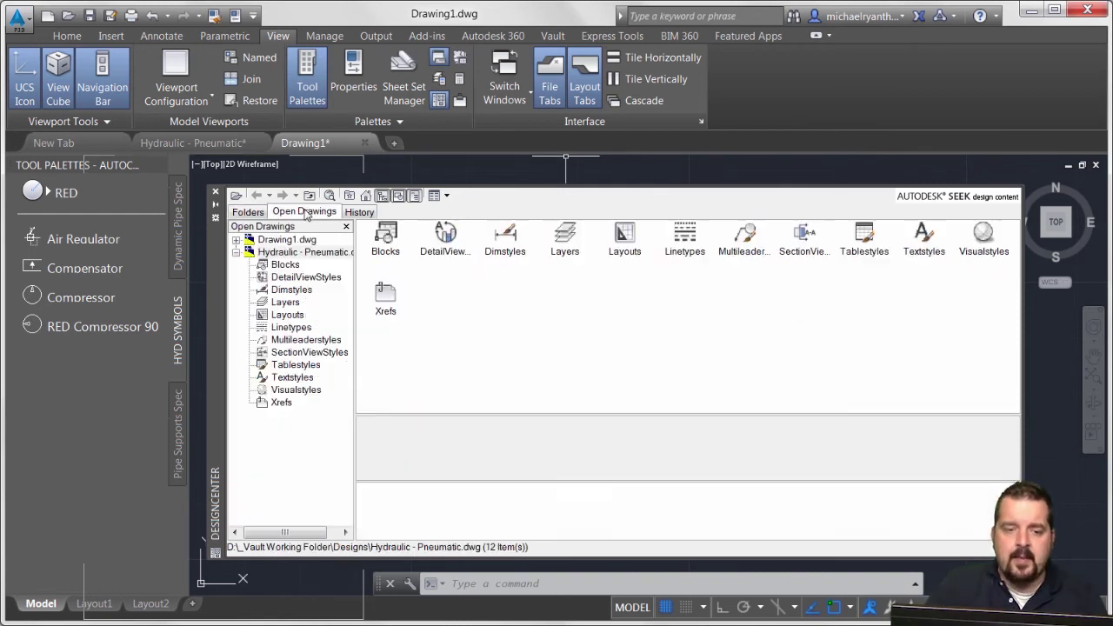
left_click(297, 252)
left_click(286, 264)
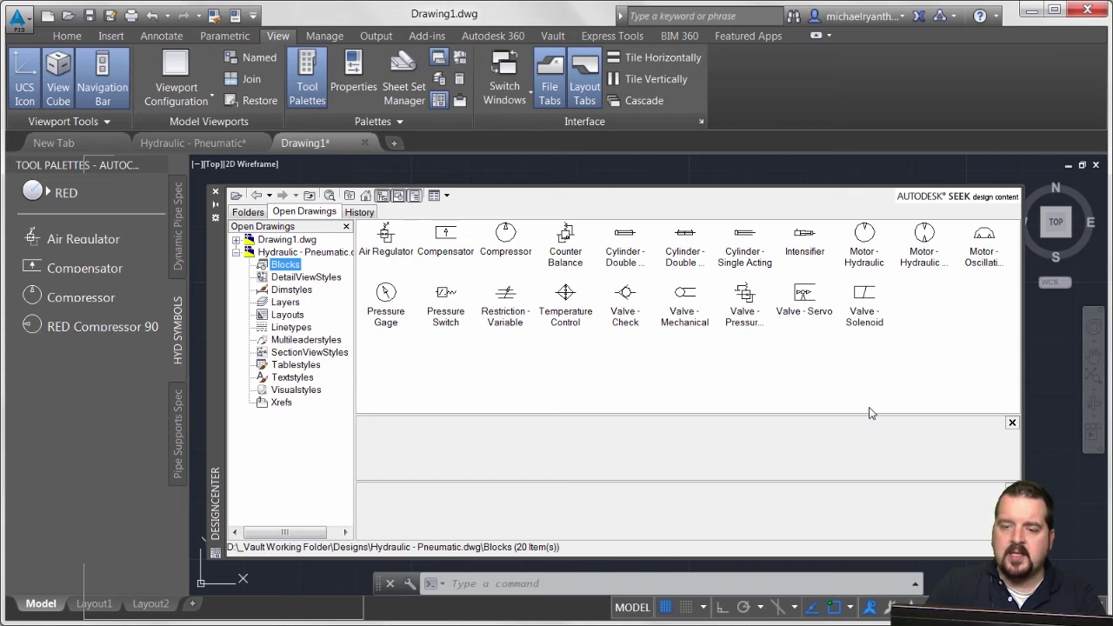
Step: Insert the Valve - Mechanical block from DesignCenter at scale 1 and angle 0, to the lower right of the red compressor
left_click(680, 298)
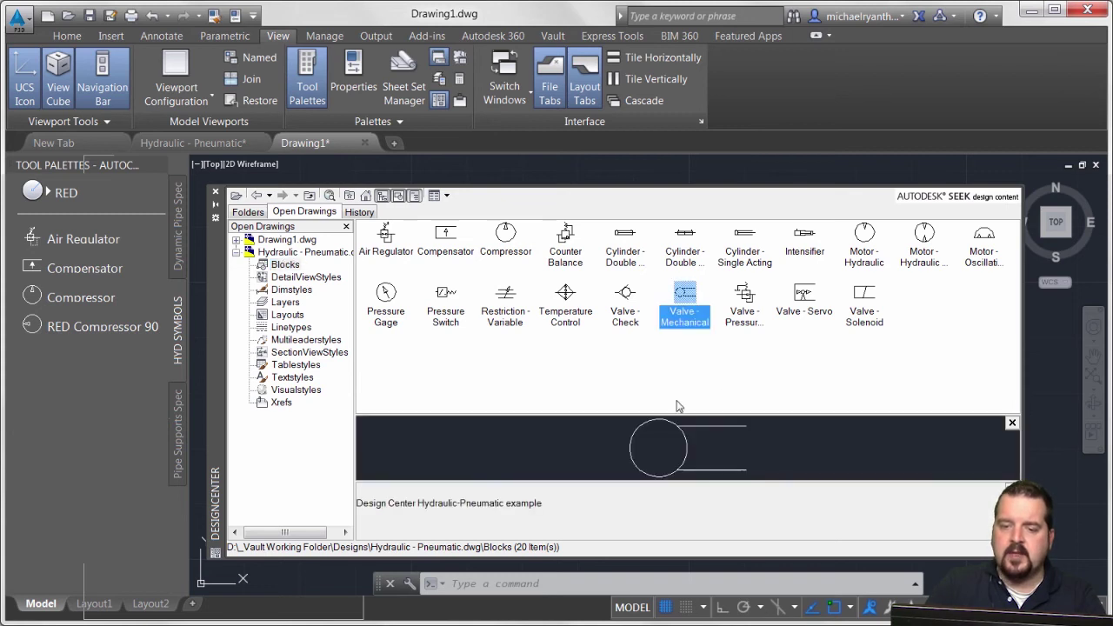
double_click(685, 298)
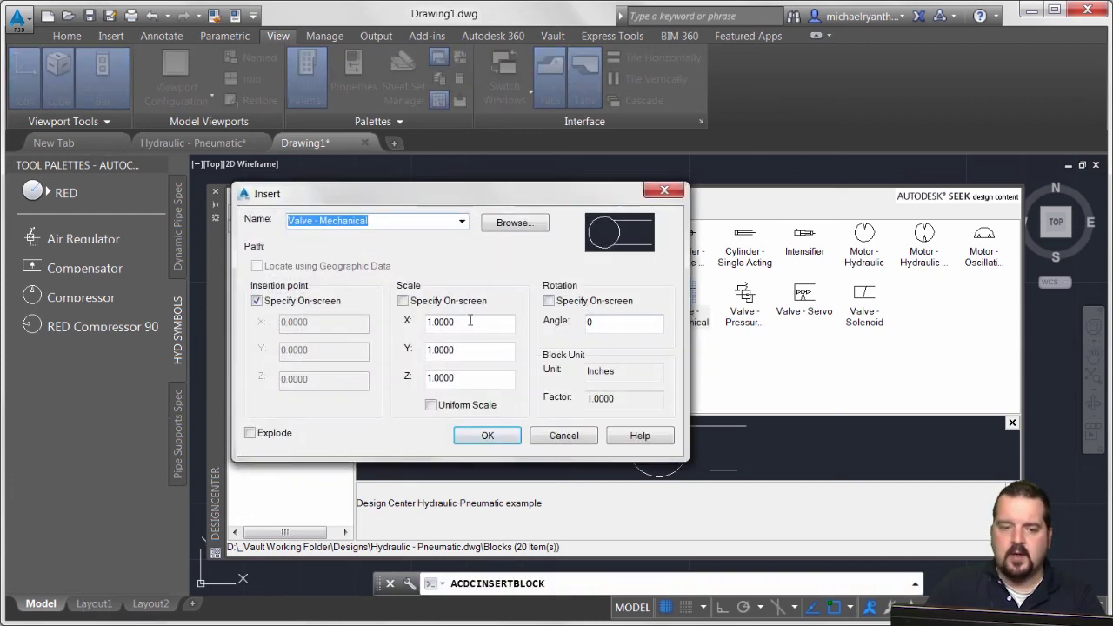
left_click(487, 435)
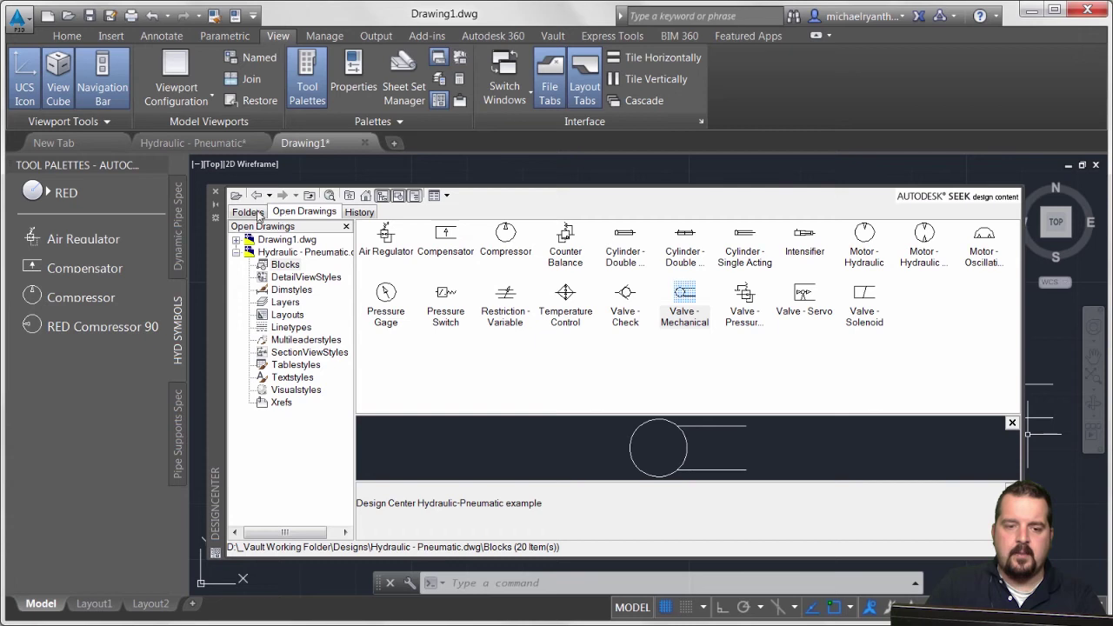
Step: Show the folder tree in DesignCenter, widen it and collapse the Local Disk (C:) branch
left_click(257, 212)
left_click_drag(346, 363, 348, 272)
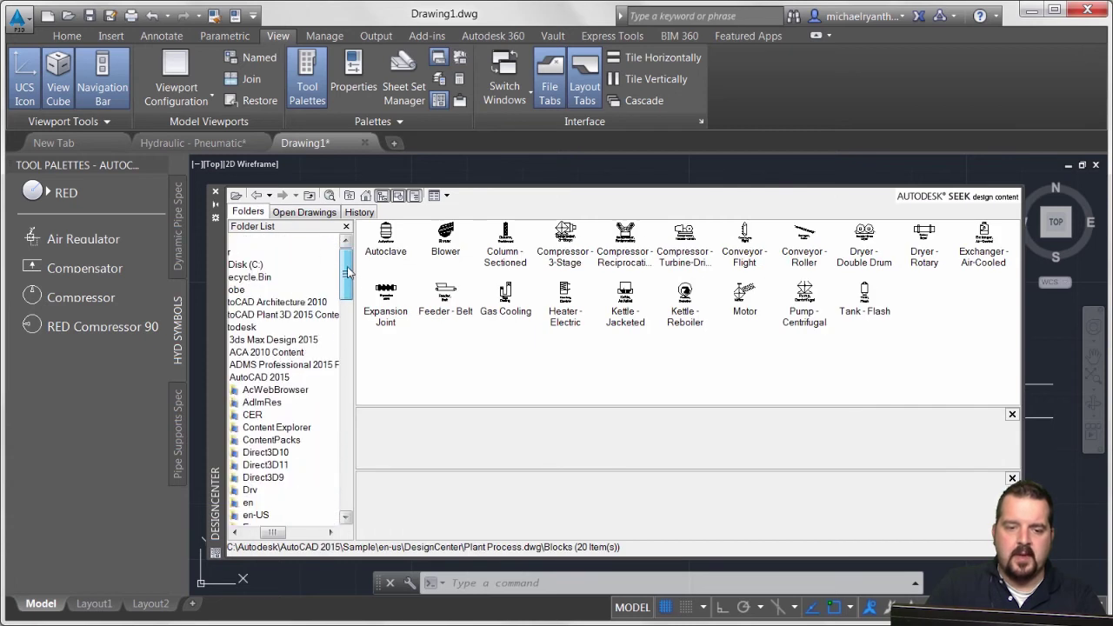
left_click_drag(273, 532, 261, 534)
left_click(261, 265)
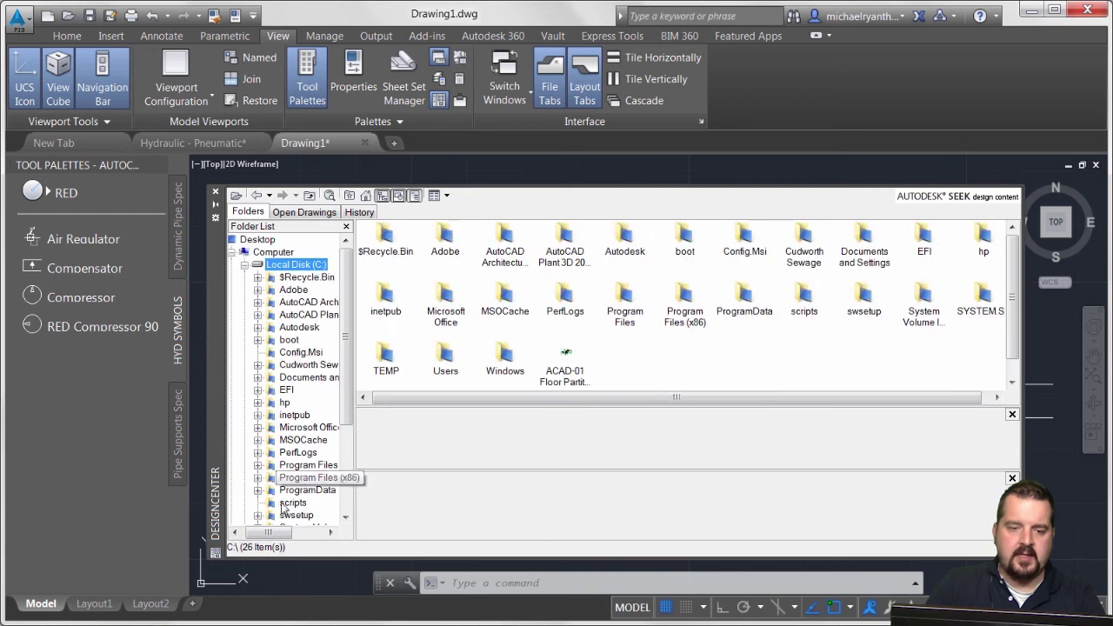
left_click_drag(355, 453, 474, 449)
left_click(251, 266)
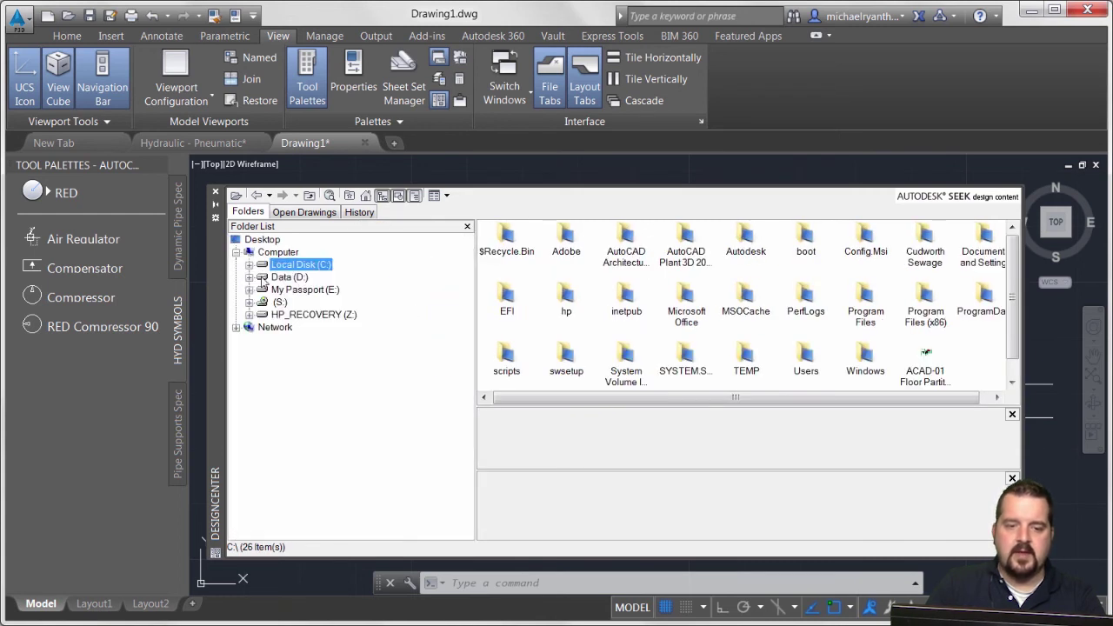
Step: Browse to D:\_Vault Working Folder\Designs\ACAD in the folder tree and show the contents of 1344464123.dwg
left_click(250, 277)
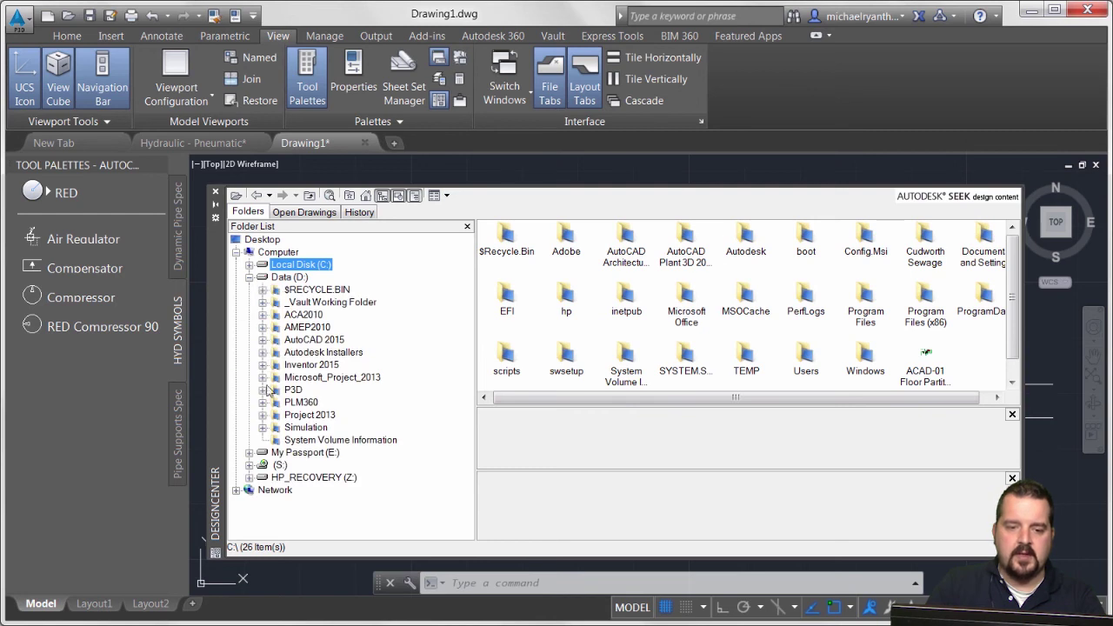
left_click(264, 302)
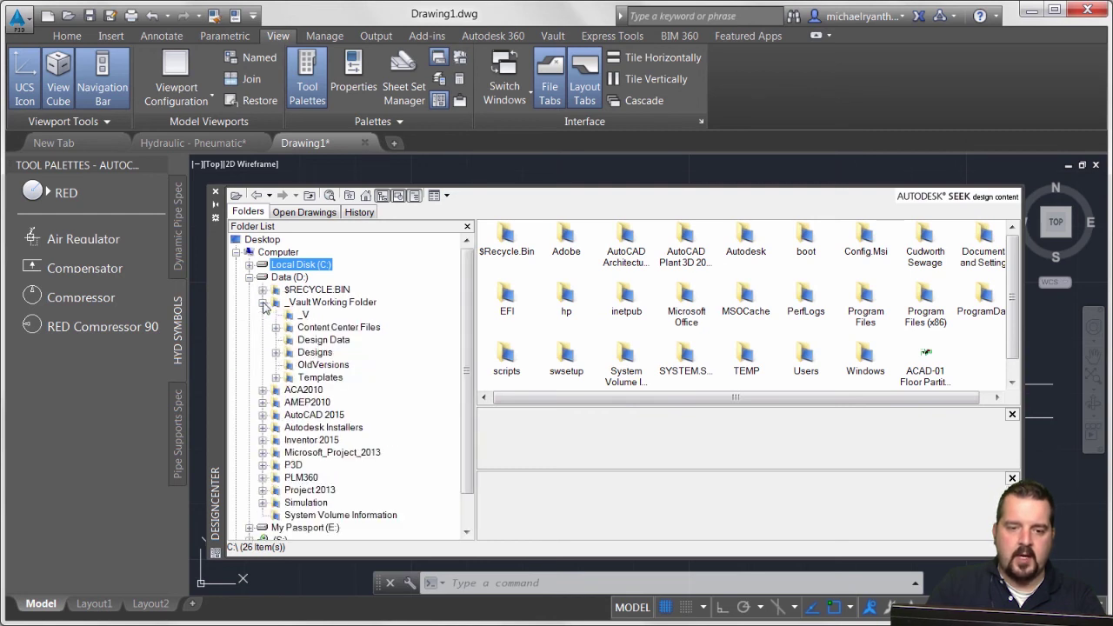
left_click(276, 352)
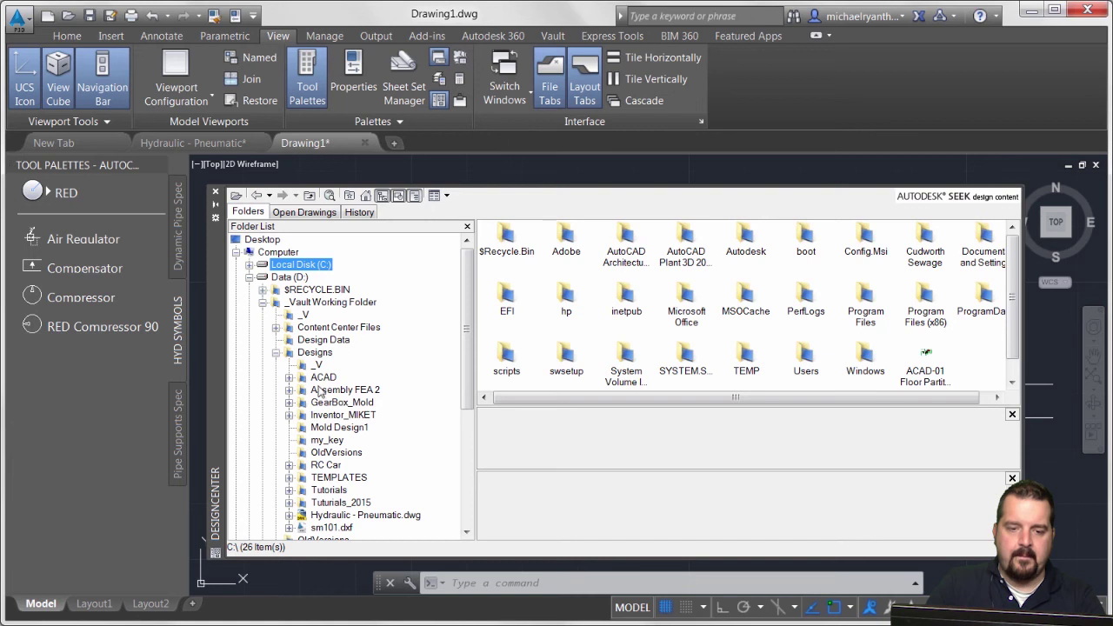
left_click(289, 377)
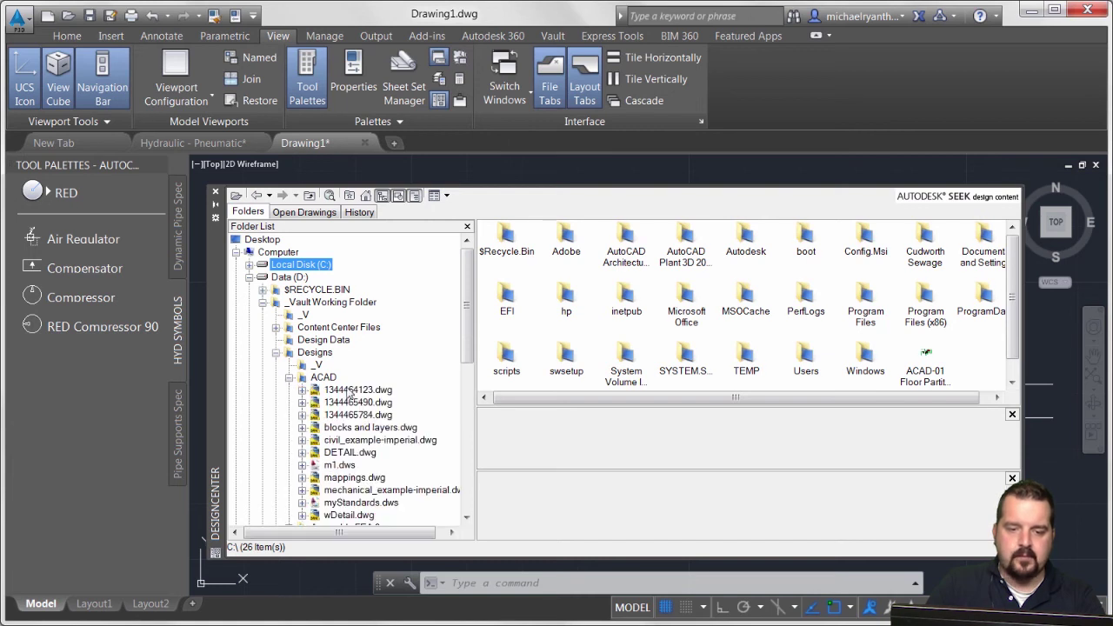
left_click(350, 393)
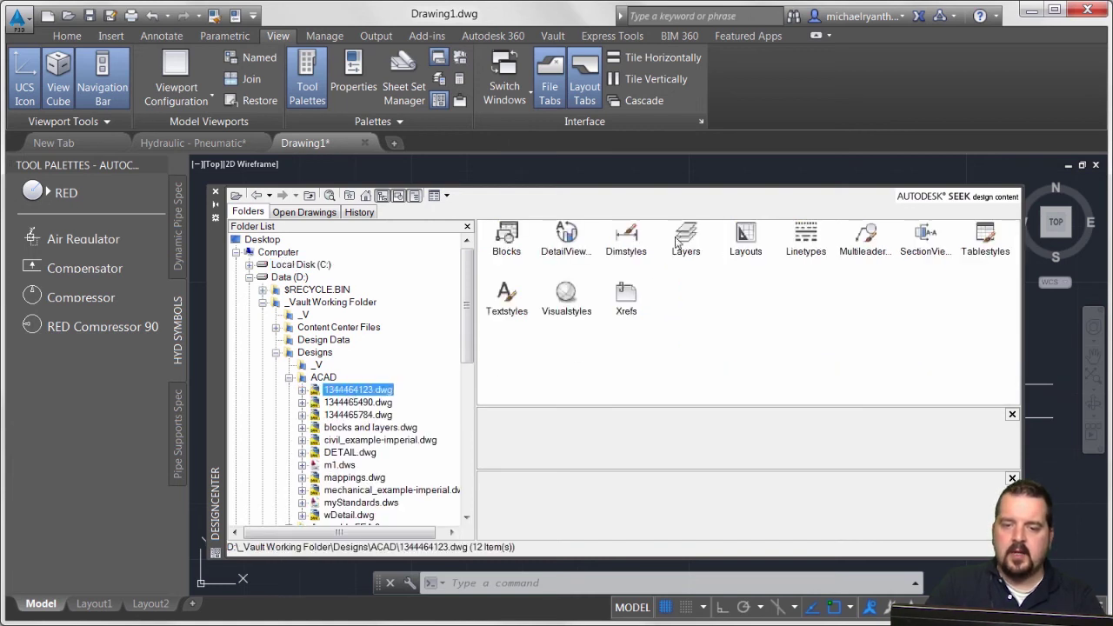
Step: Copy the layers A-ANNO-DIMS through A-ANNO-TTLB-TEXT-MEDM from 1344464123.dwg into Drawing1
double_click(682, 242)
left_click(566, 237)
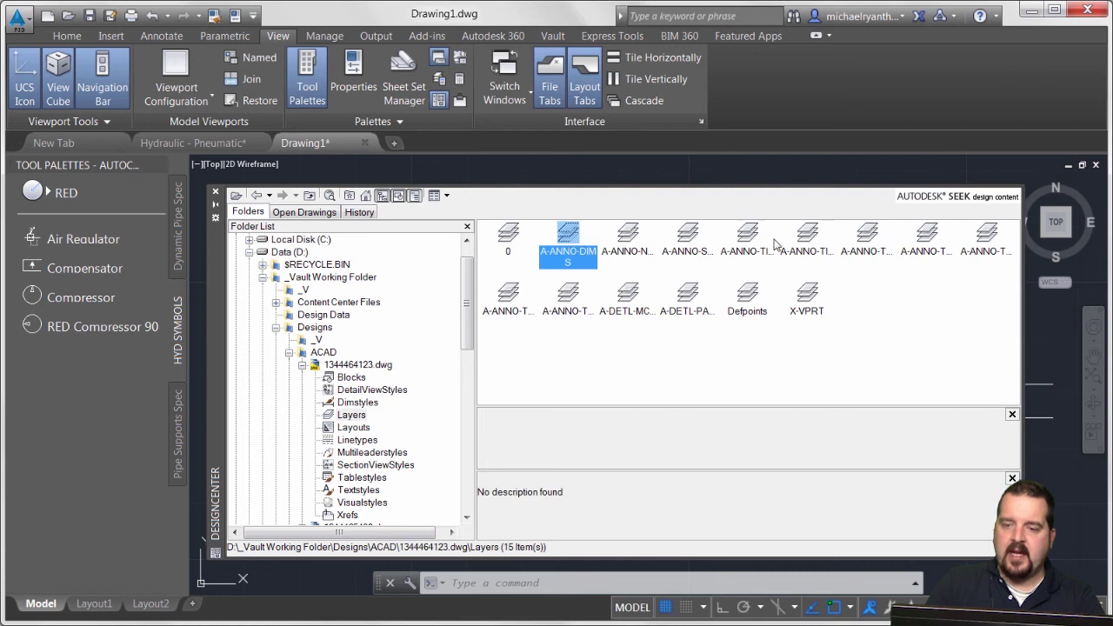
left_click(549, 313, "shift")
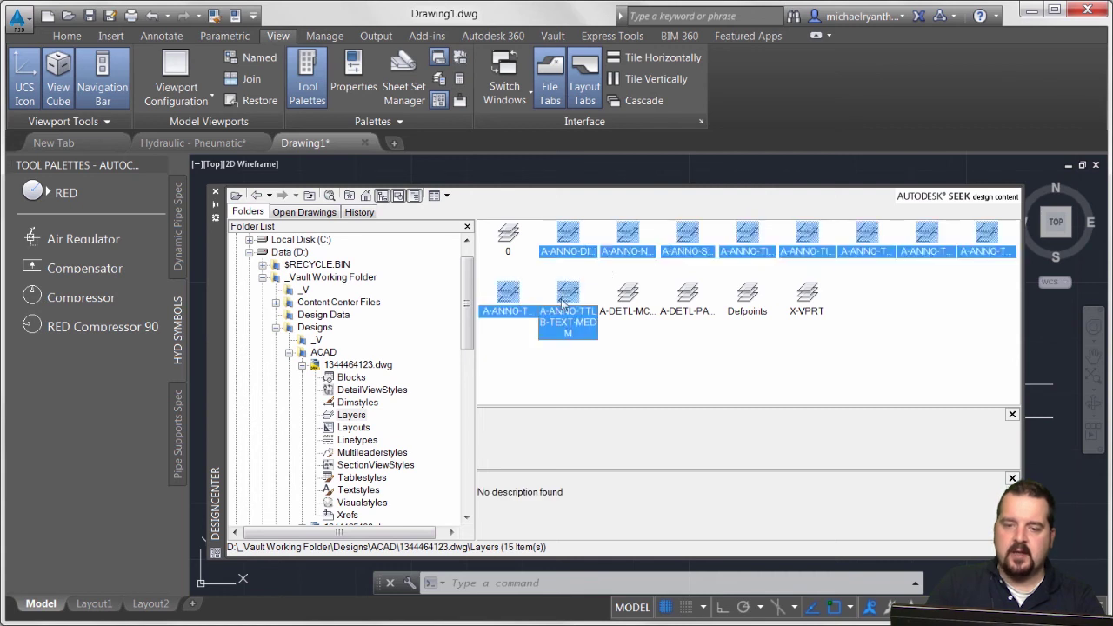
left_click_drag(1062, 480, 1062, 480)
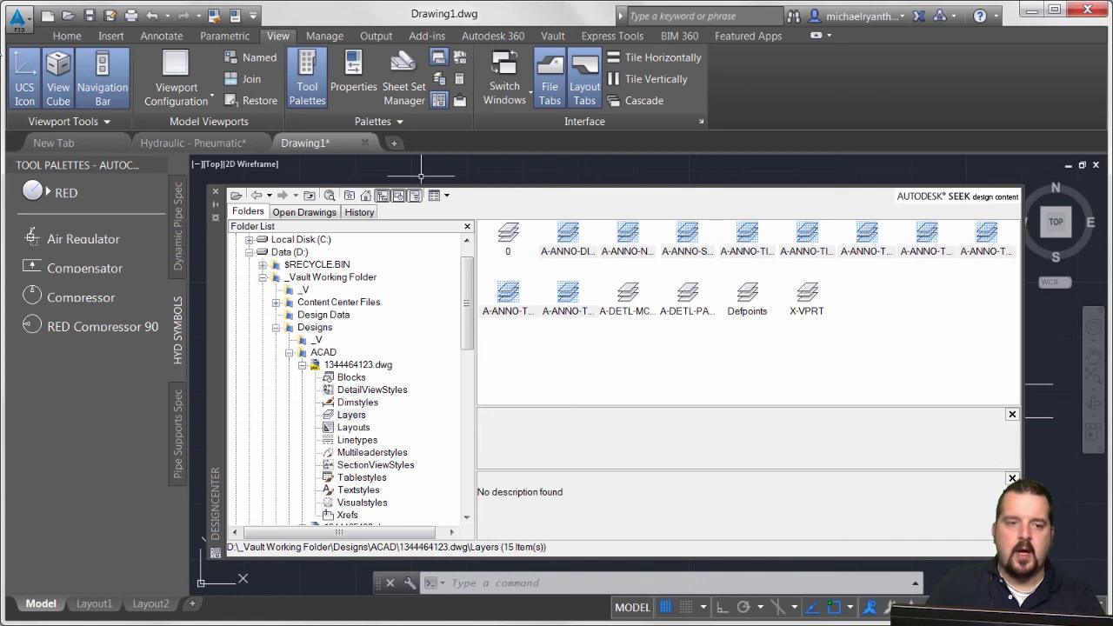
Step: Check the layer list of Drawing1 for the copied A-ANNO layers
left_click(67, 36)
left_click(543, 57)
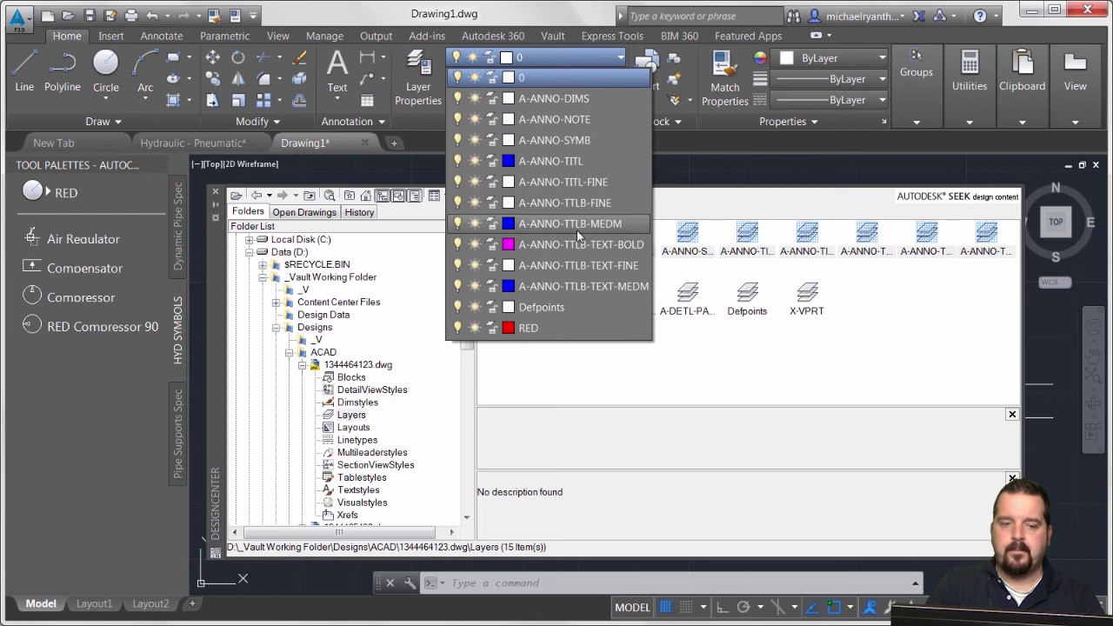
left_click(315, 215)
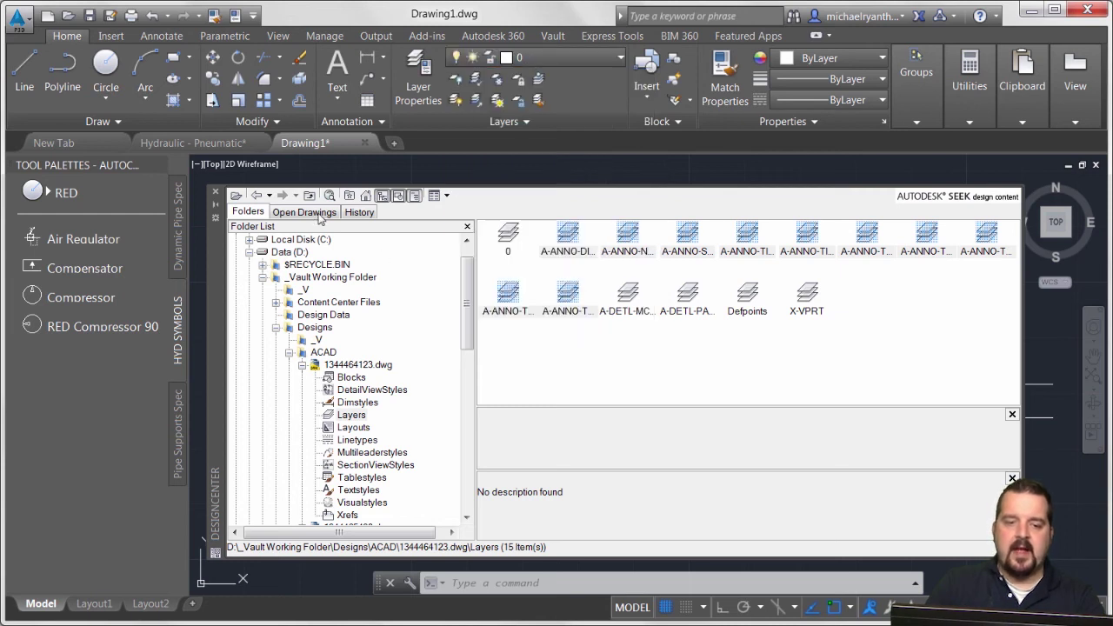
Step: Create a tool palette from all blocks of the open Hydraulic - Pneumatic drawing and close DesignCenter
left_click(304, 212)
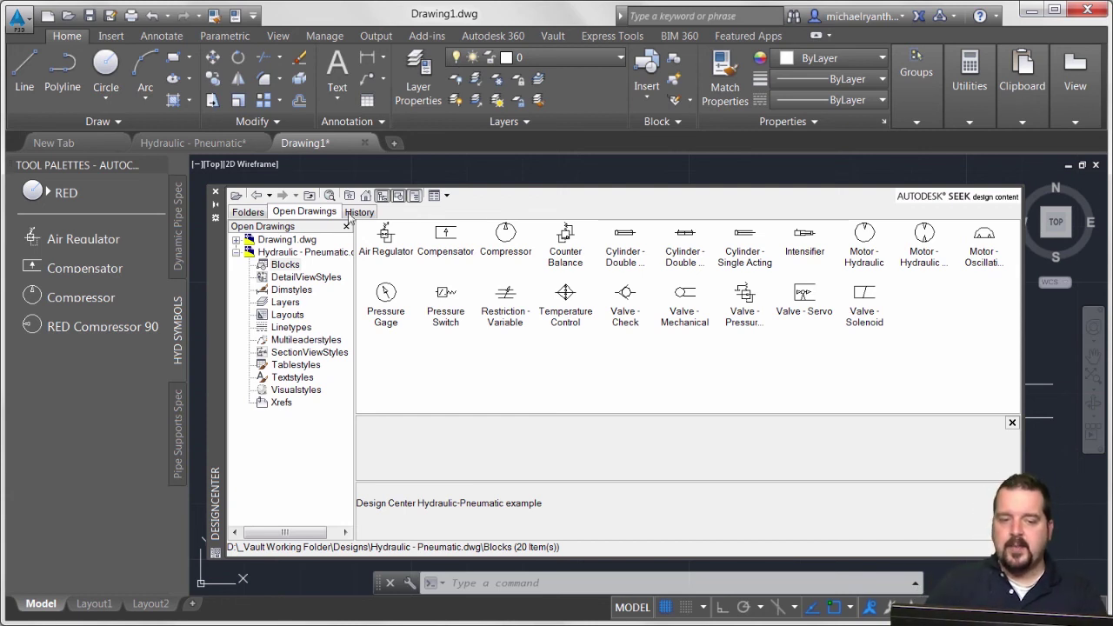
right_click(283, 266)
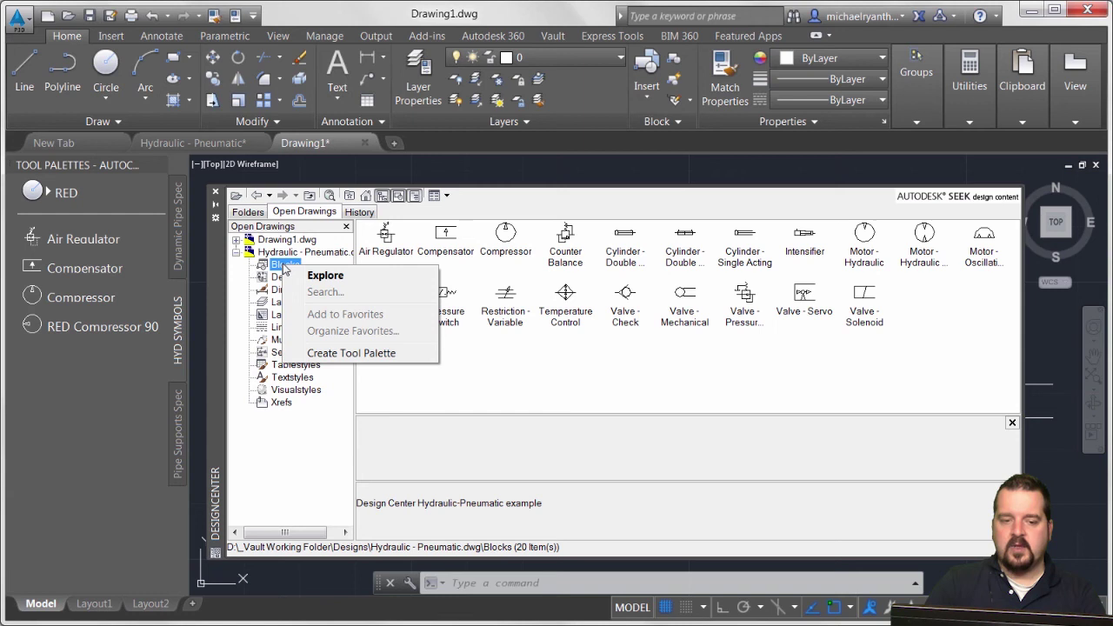
left_click(351, 353)
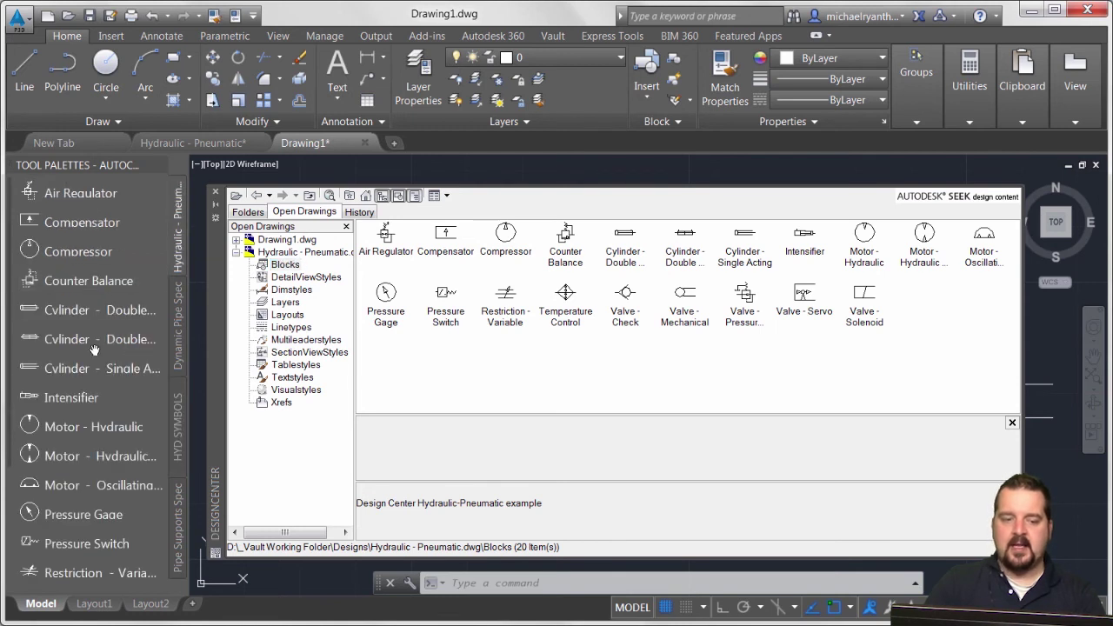
left_click(215, 191)
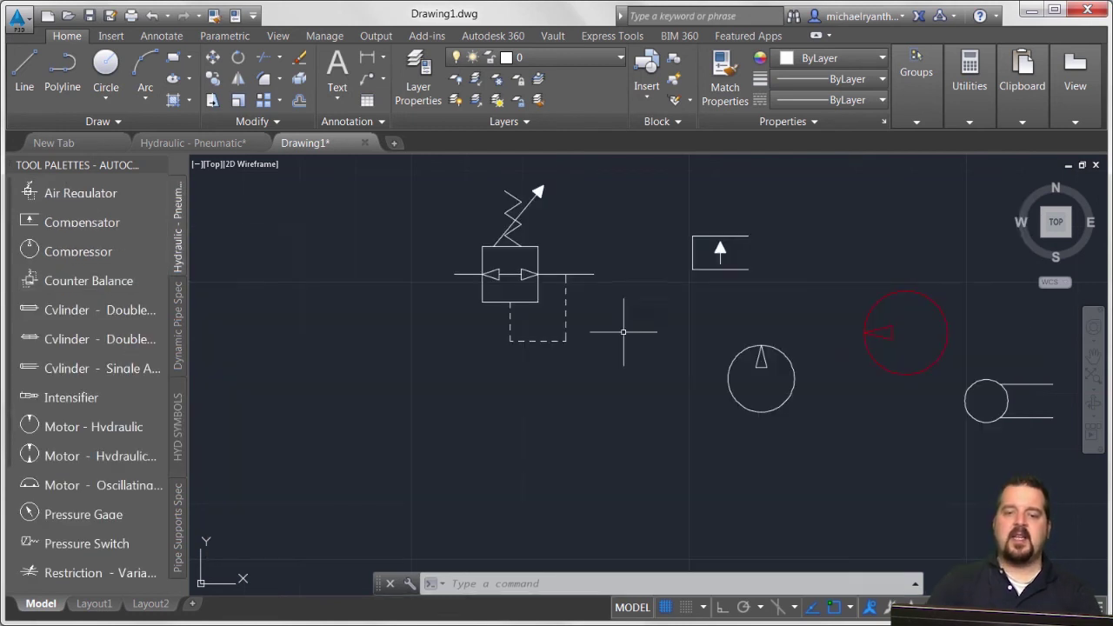
Step: Open the Compensator block in the Hydraulic - Pneumatic drawing for in-place editing with all nested objects selected
left_click(216, 144)
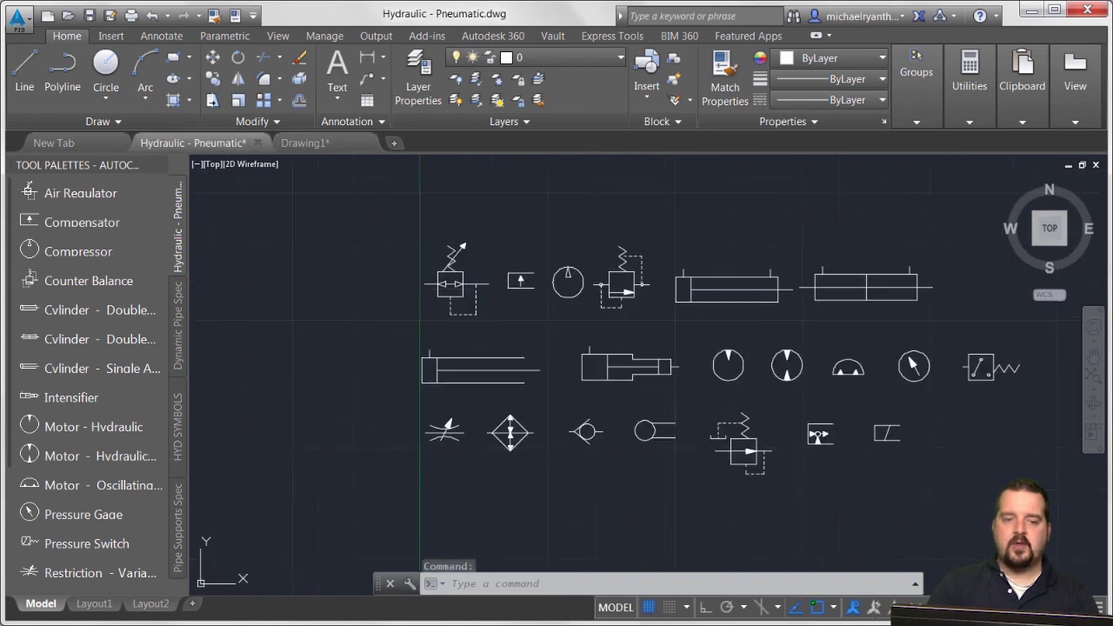
middle_click_drag(796, 325, 796, 326)
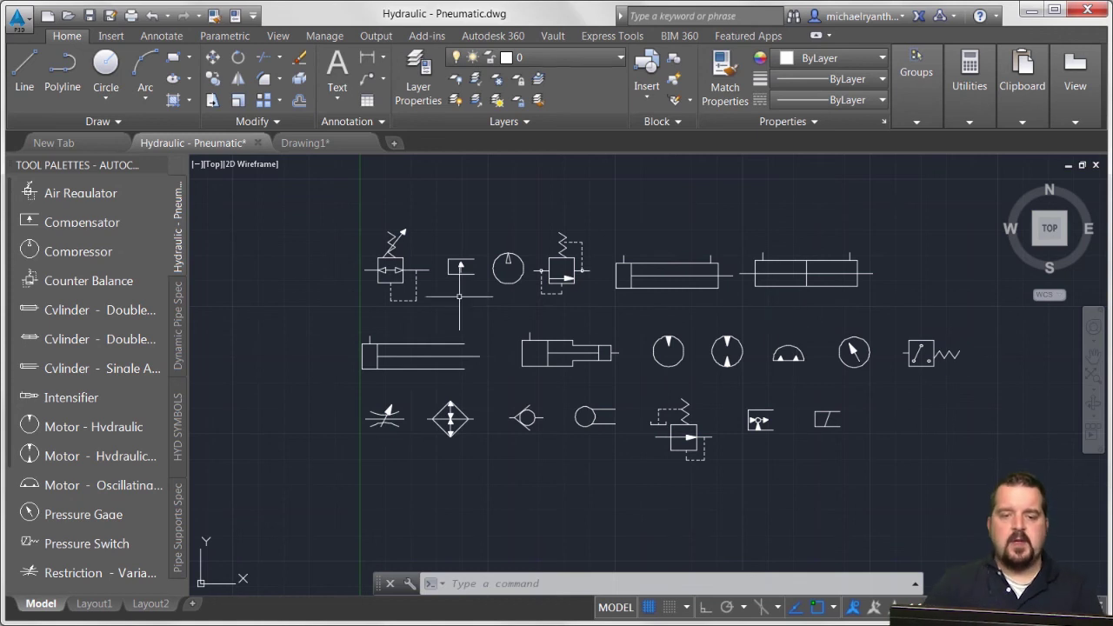
scroll(450, 261, "up", 5)
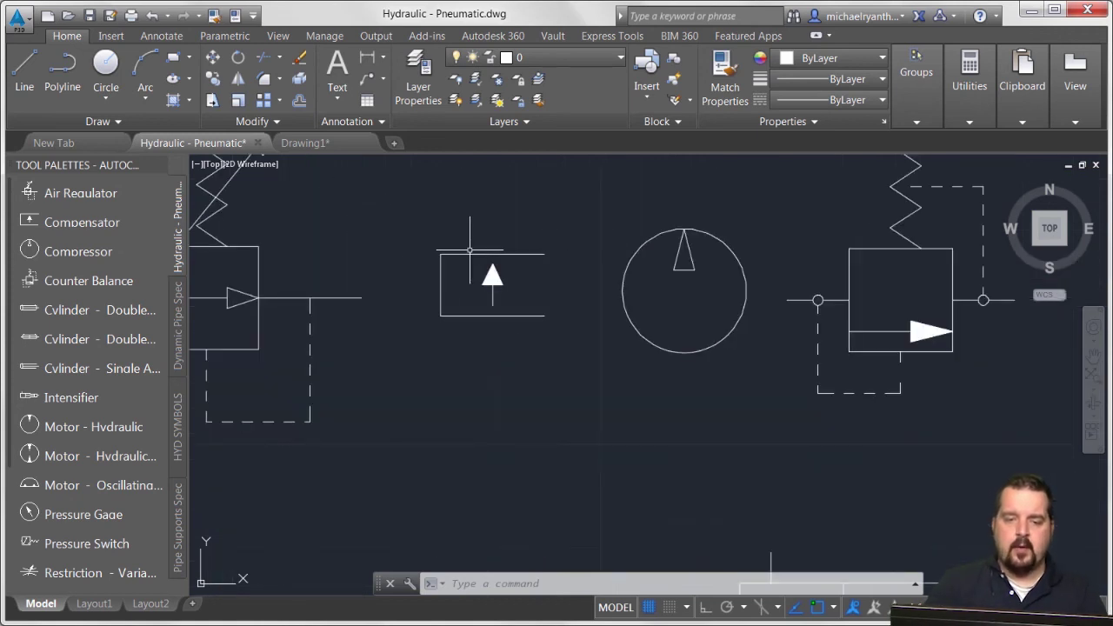
left_click(470, 249)
right_click(477, 236)
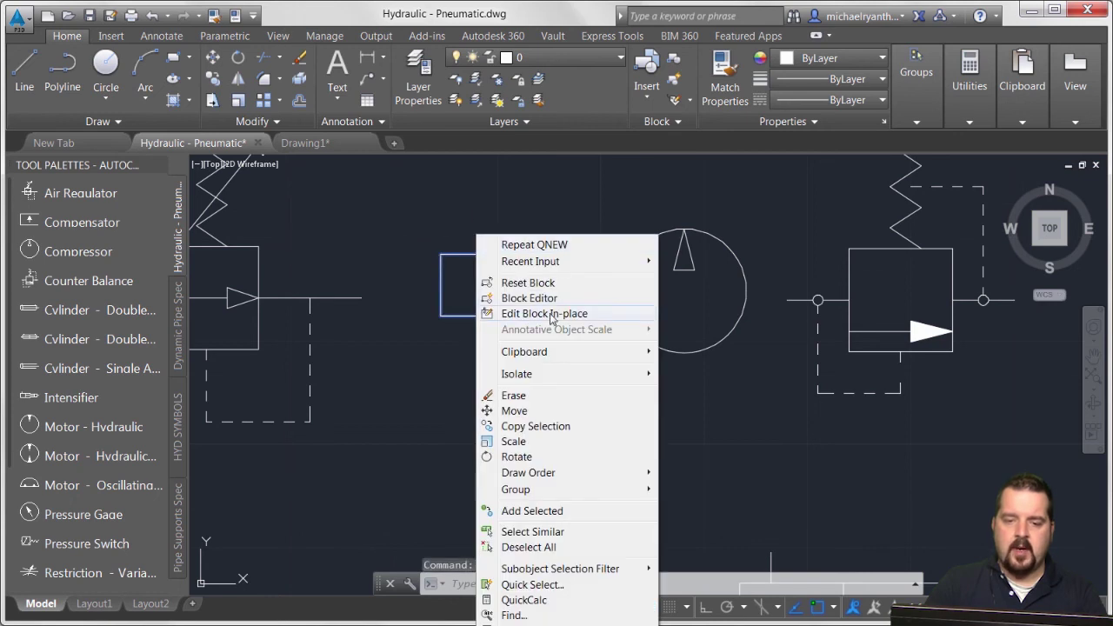
left_click(547, 314)
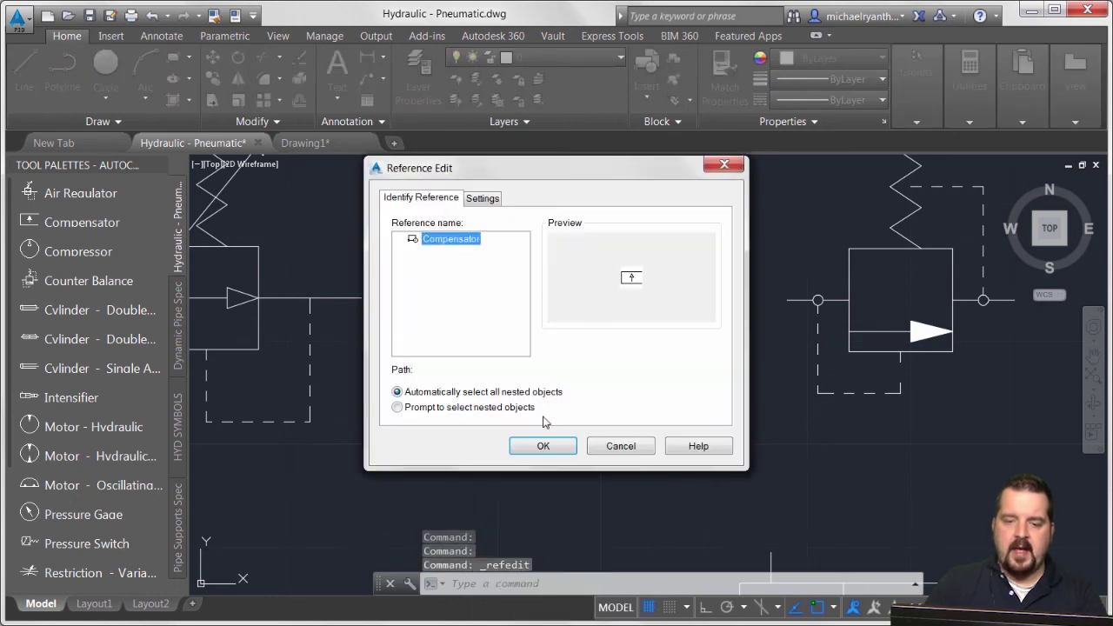
left_click(542, 446)
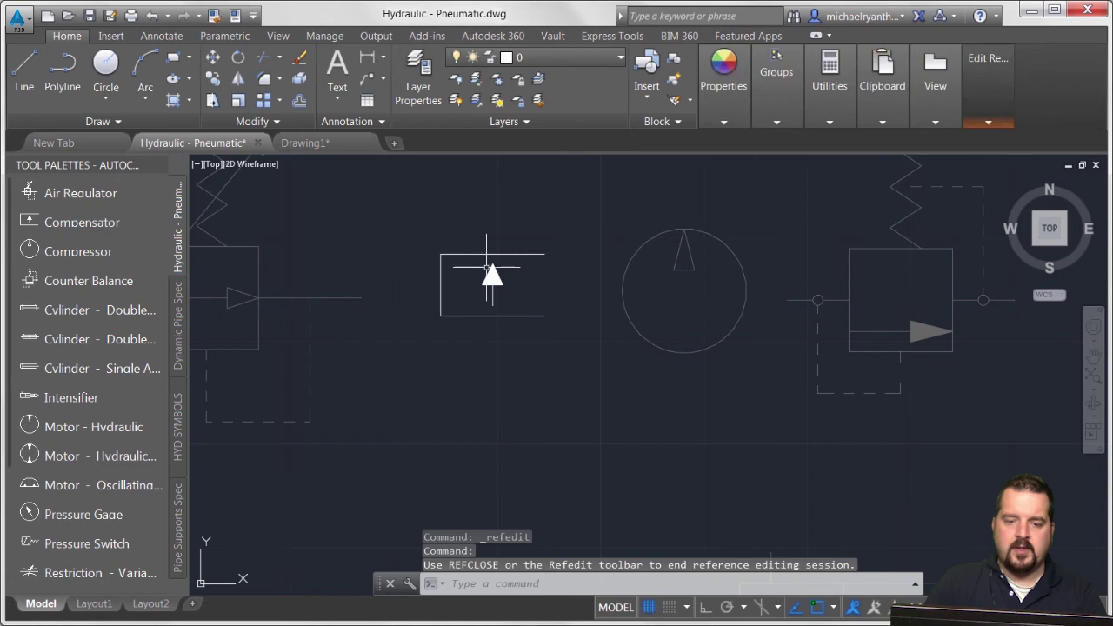
Step: Delete the solid fill and the base line of the Compensator's arrowhead
scroll(496, 280, "up", 5)
left_click(495, 258)
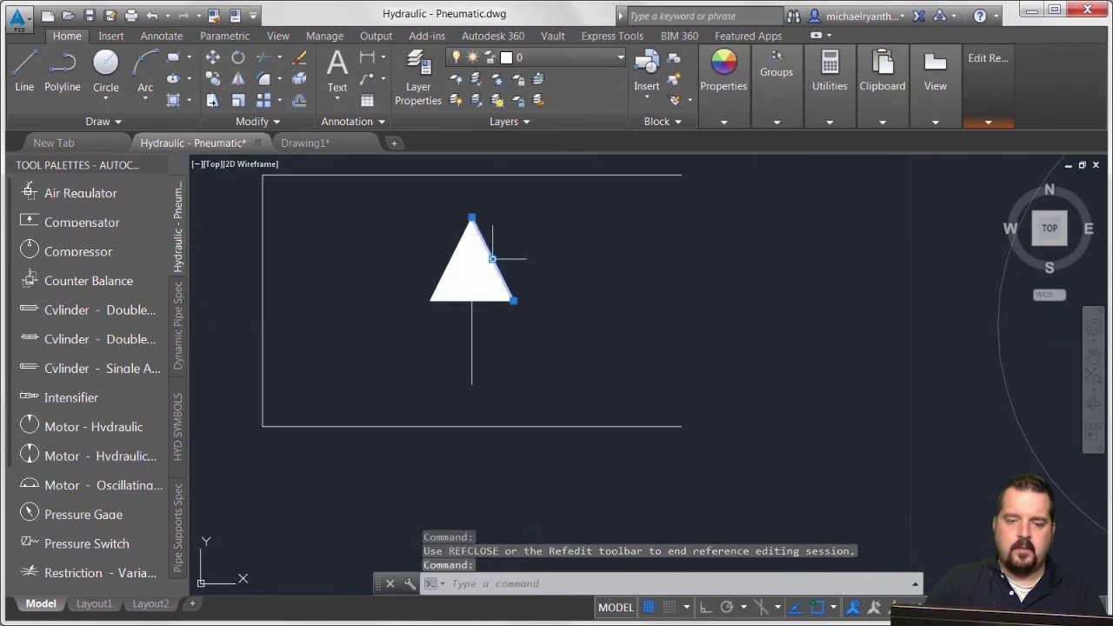
key("Escape")
left_click(473, 305)
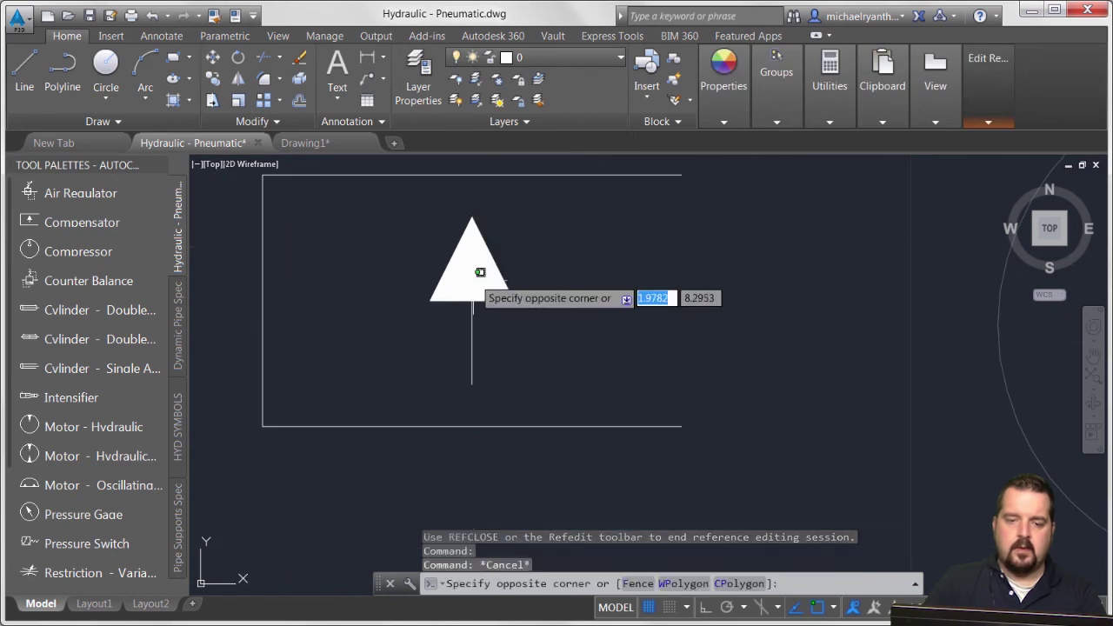
left_click(439, 302)
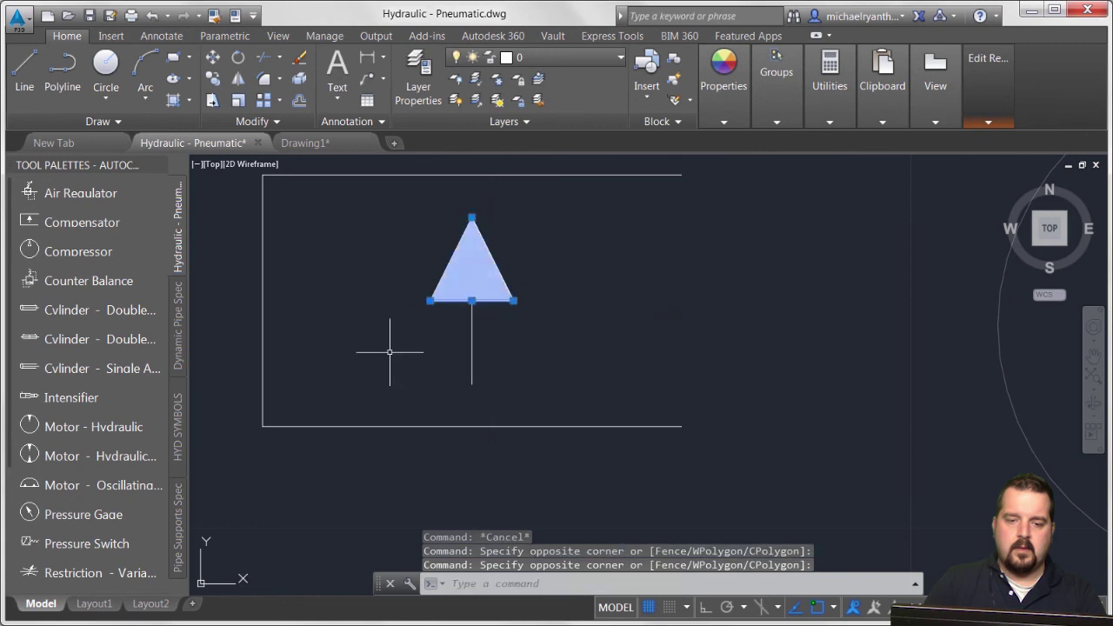
key("Delete")
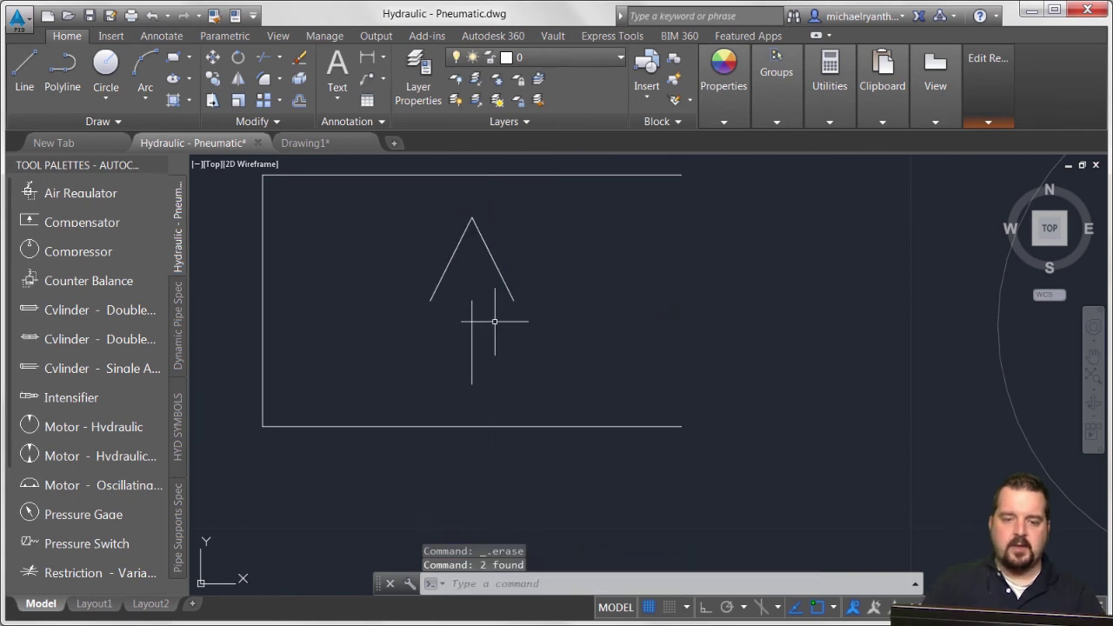
Step: Draw a line joining the open ends of the Compensator's two horizontal edges to close the rectangle
scroll(562, 301, "down", 4)
type("l")
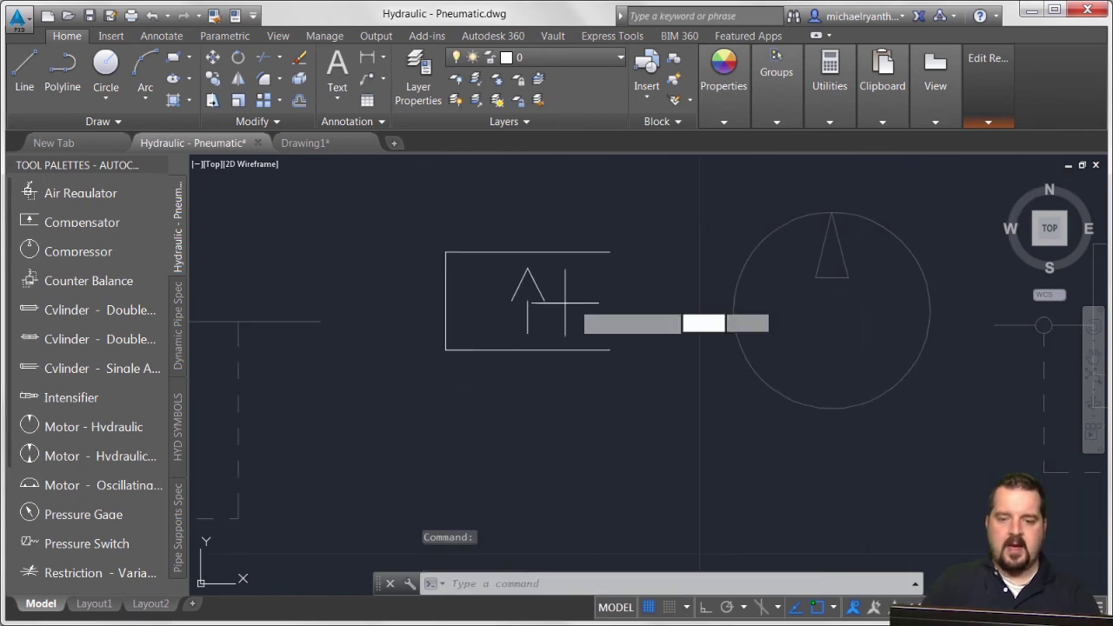
key("Return")
left_click(609, 252)
left_click(610, 350)
key("Return")
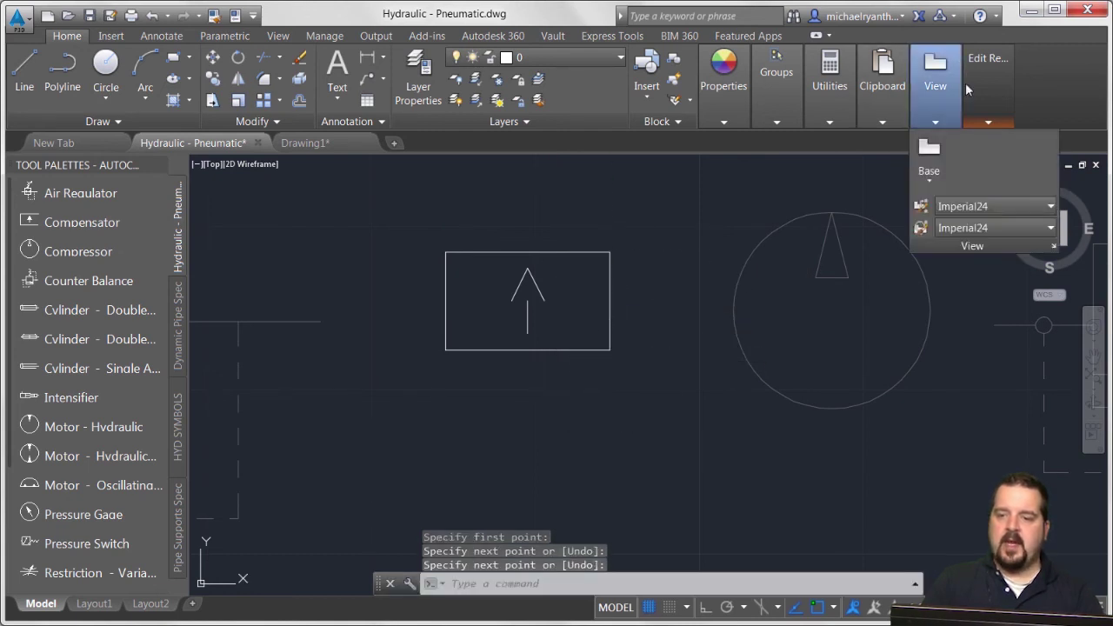
Step: Save the reference edits back to the Compensator block and save the Hydraulic - Pneumatic drawing
mouse_move(987, 82)
left_click(909, 165)
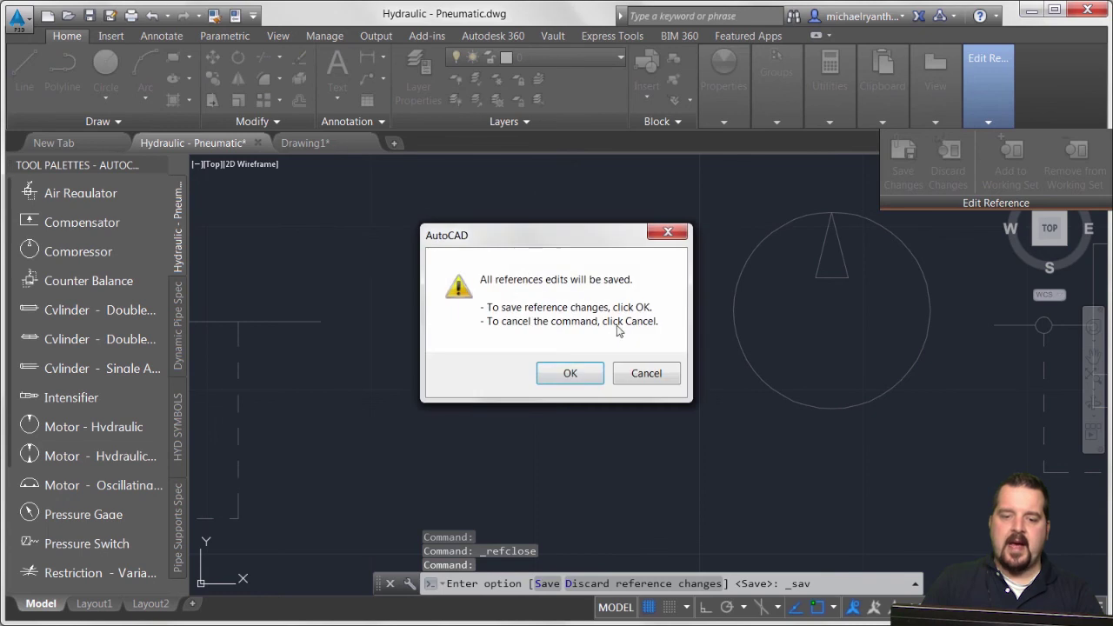
left_click(569, 373)
scroll(530, 272, "down", 4)
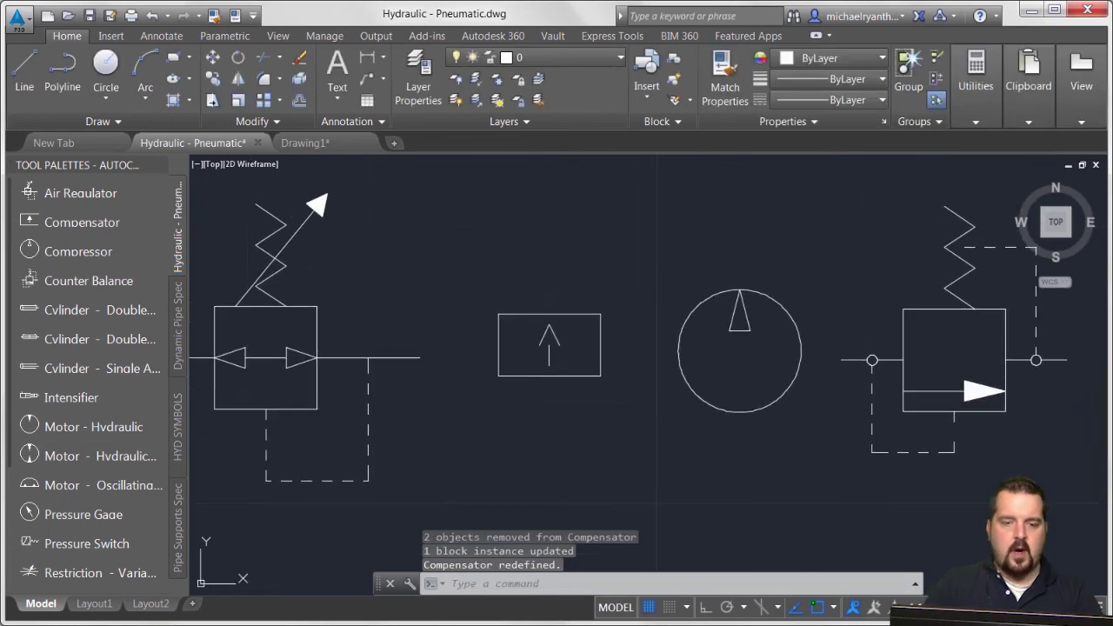
key("Escape")
key("ctrl+s")
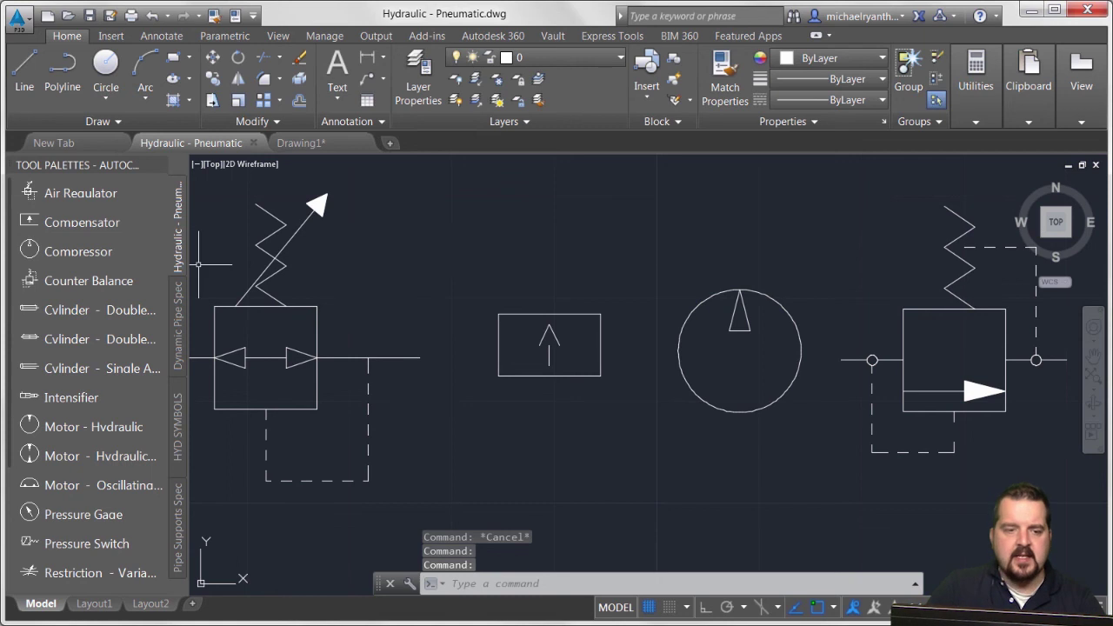
Step: Update the Compensator's tool image on the Hydraulic - Pneumatic palette
right_click(38, 226)
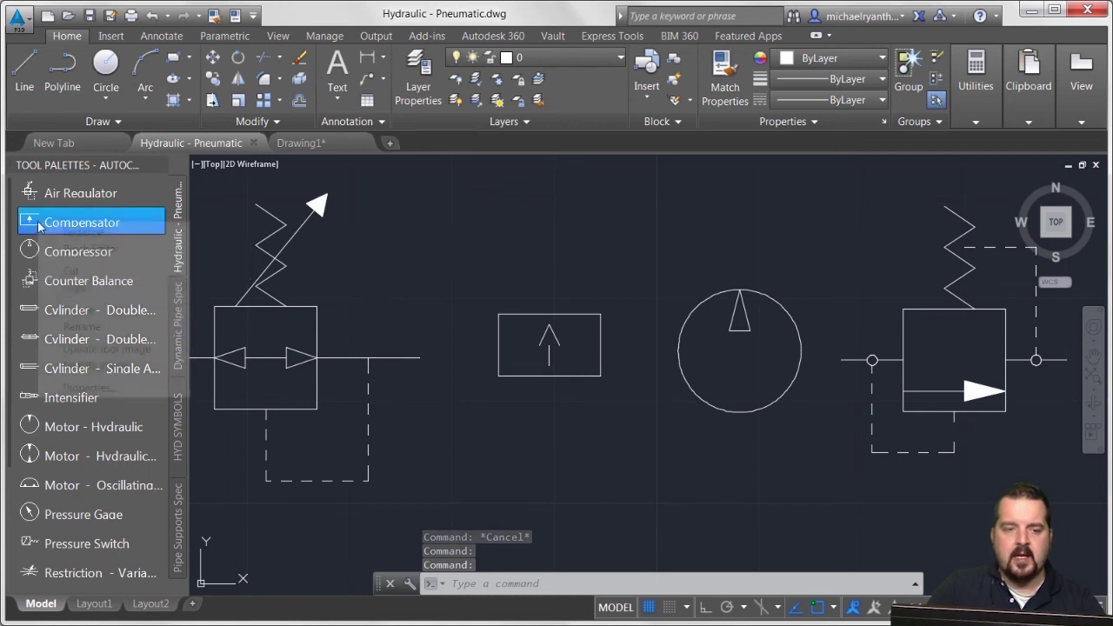
left_click(73, 349)
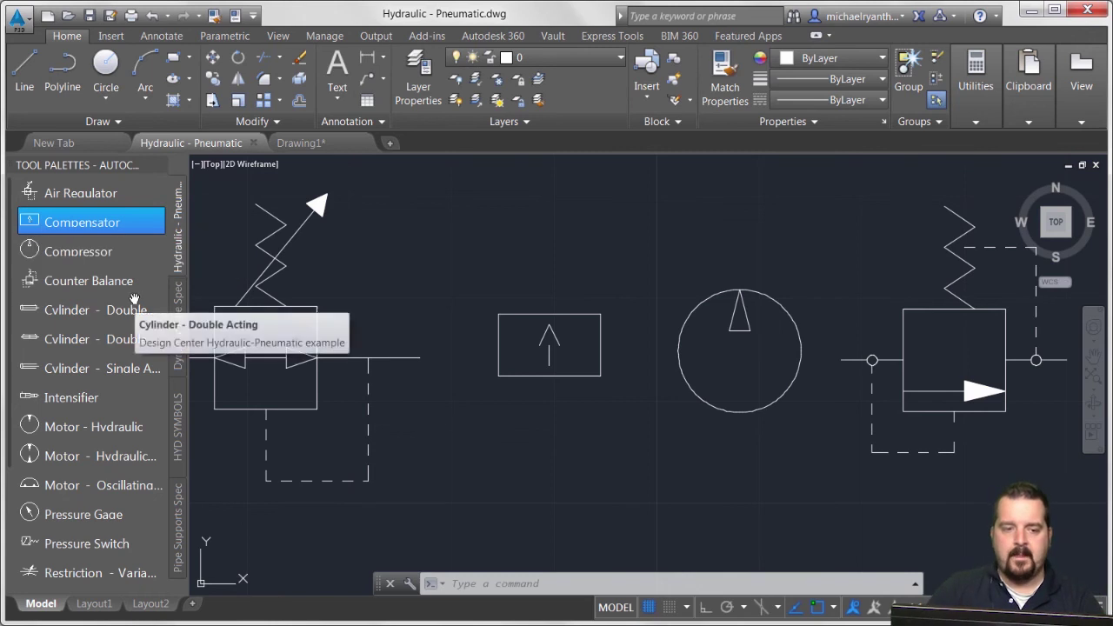
right_click(155, 199)
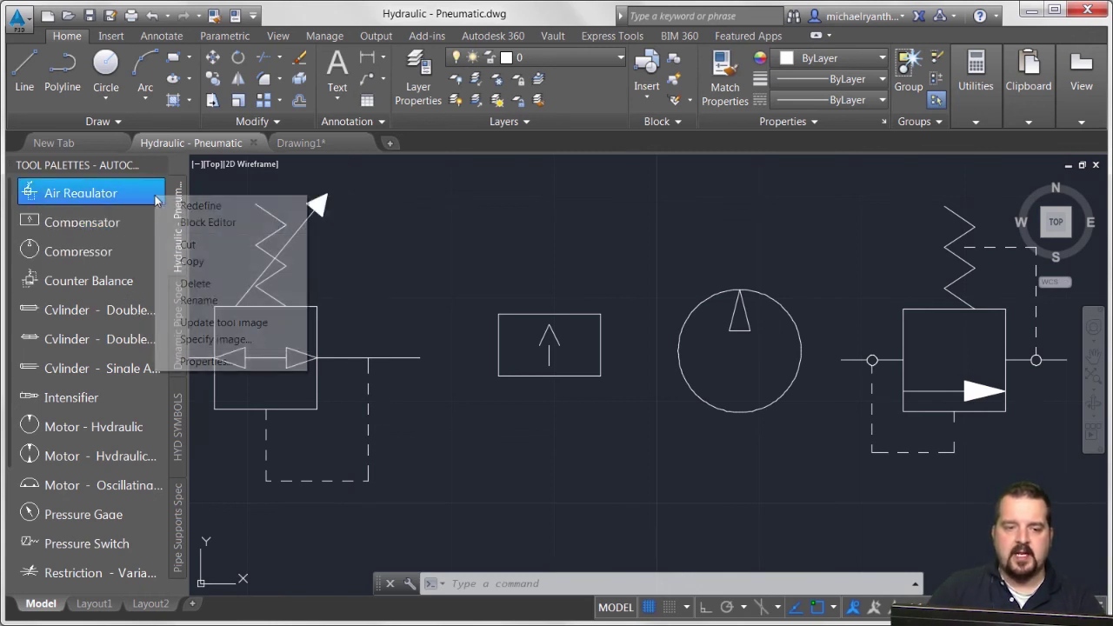
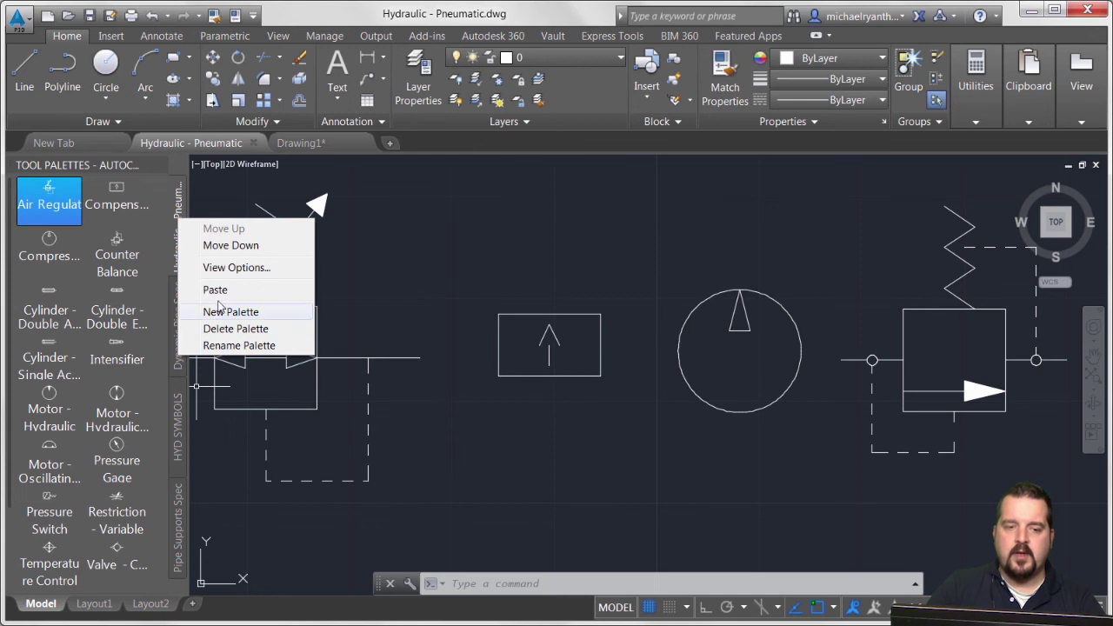
Step: Set the current palette's view style to Icon only
left_click(226, 267)
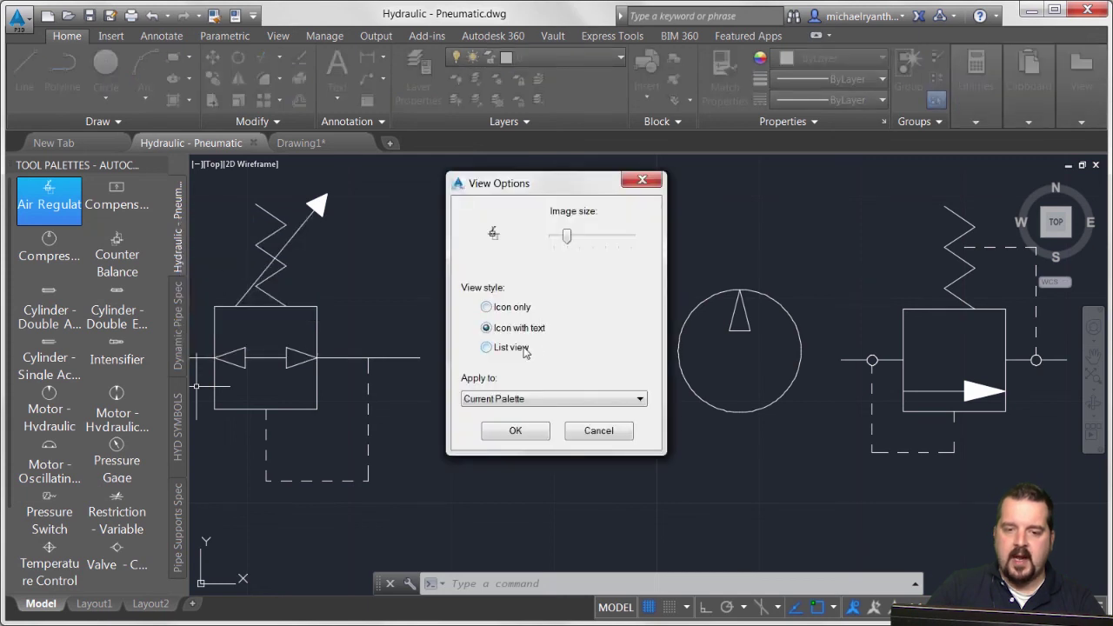
left_click(520, 314)
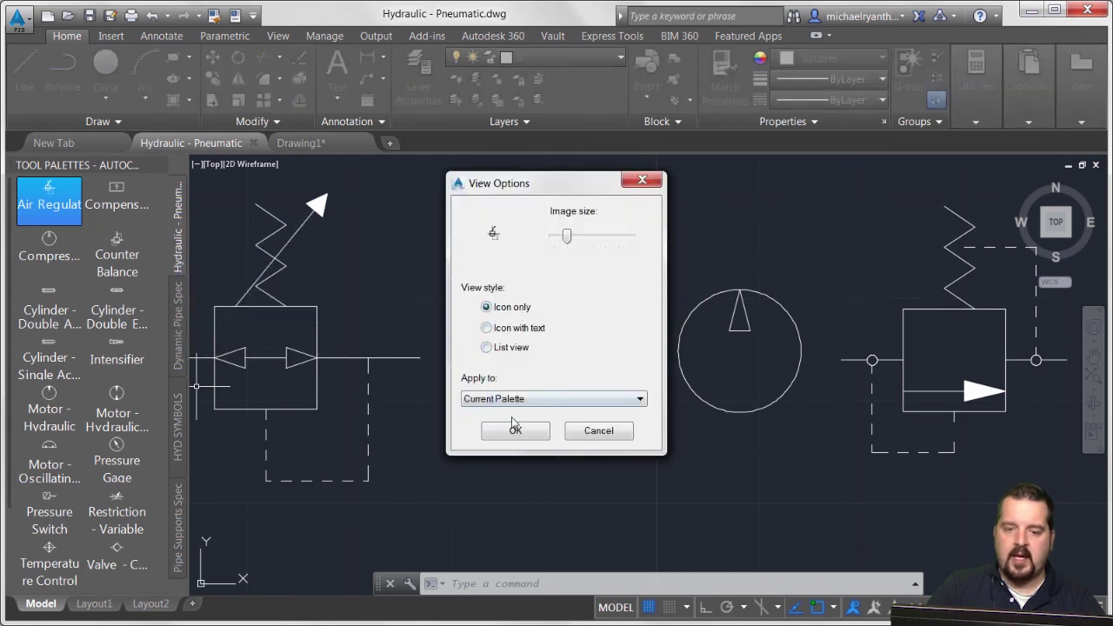
left_click(515, 431)
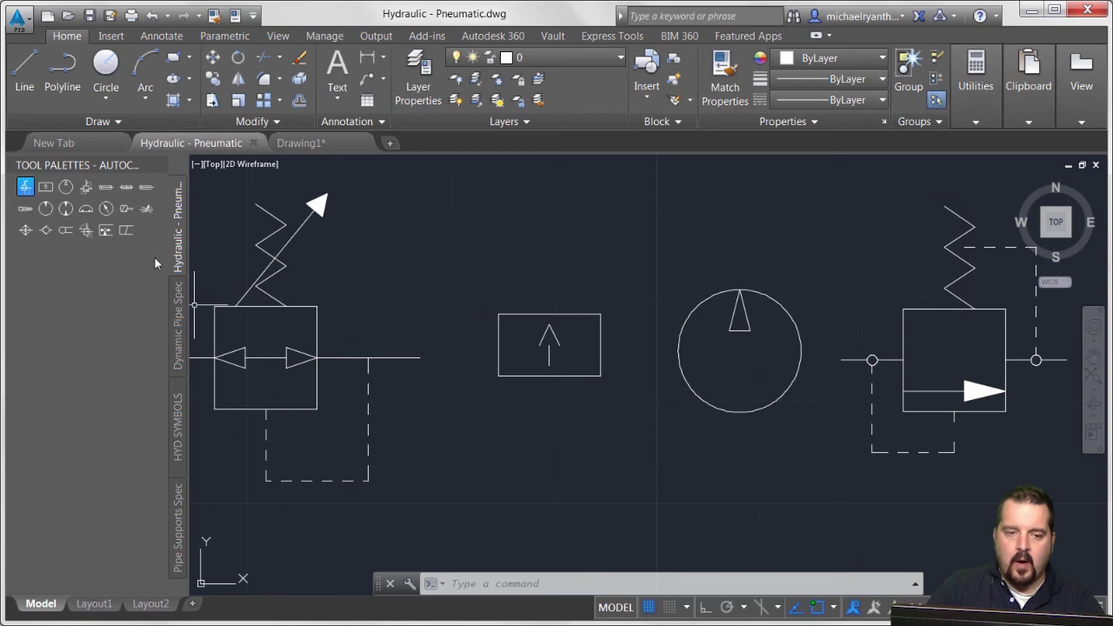
Step: Set the current palette's view style to List view with the smallest image size
right_click(178, 246)
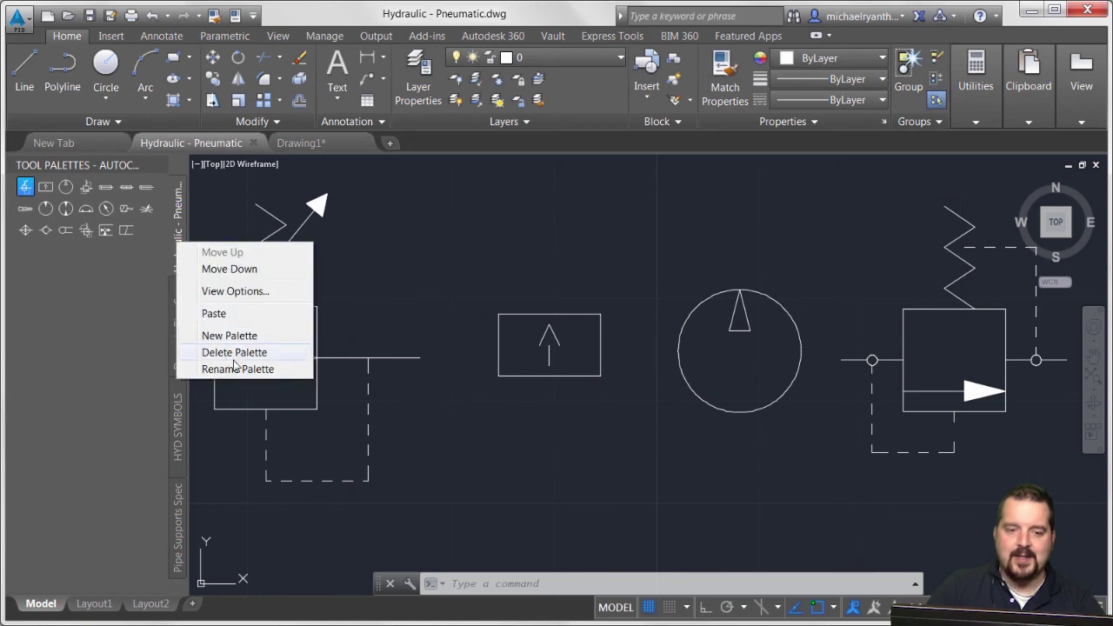
left_click(234, 291)
left_click(496, 352)
left_click_drag(566, 237, 553, 236)
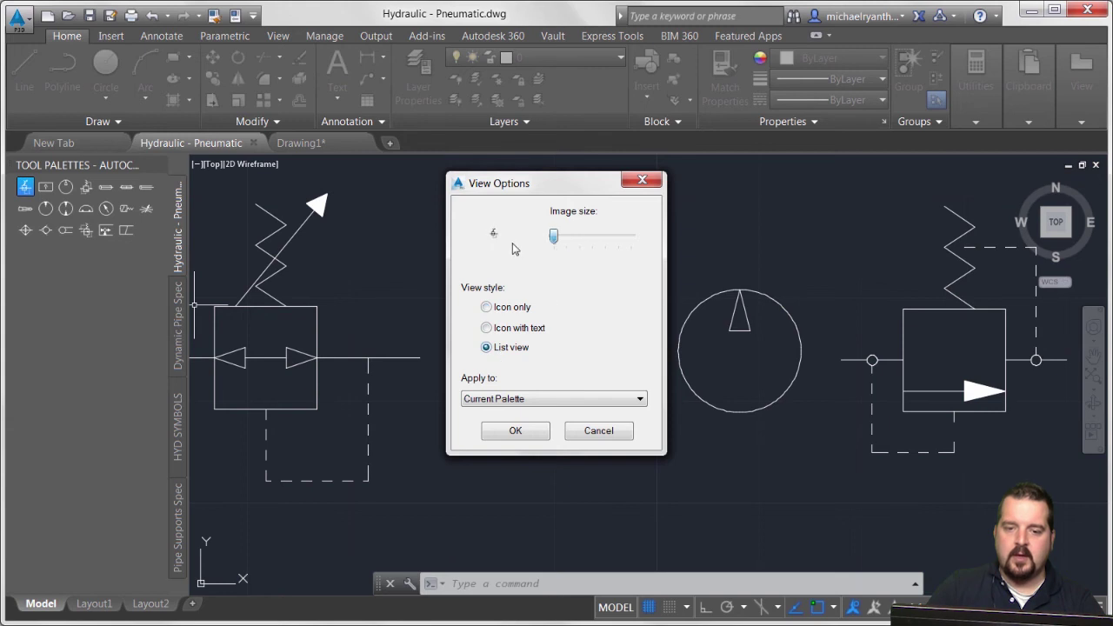
left_click(515, 431)
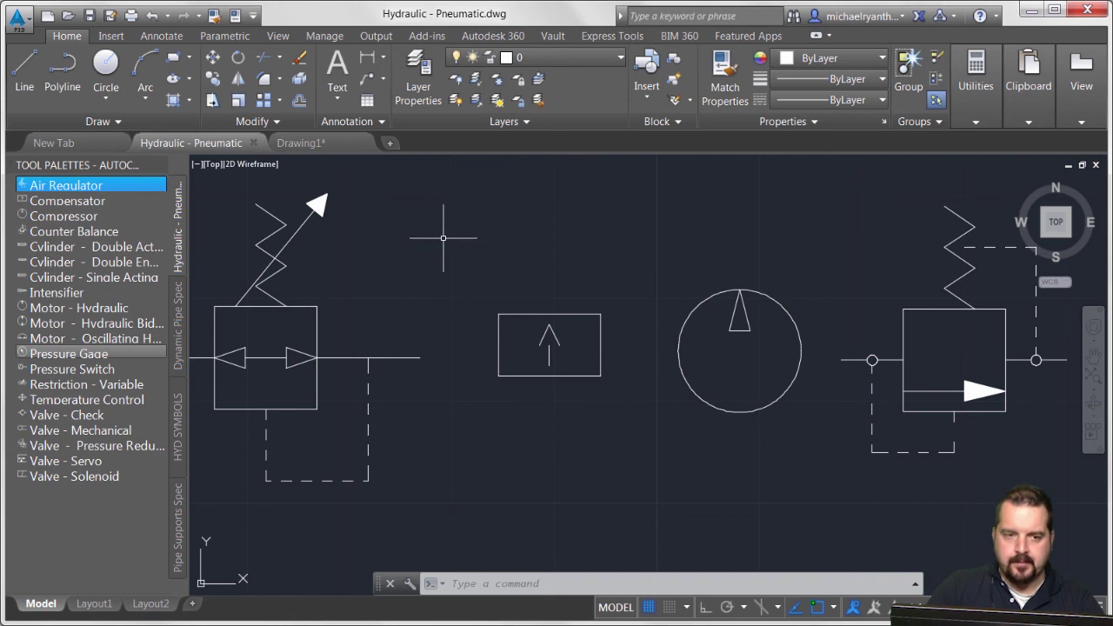
Step: Save the test drawing as Drawing1.dwg in the Designs folder
left_click(329, 151)
key("ctrl+s")
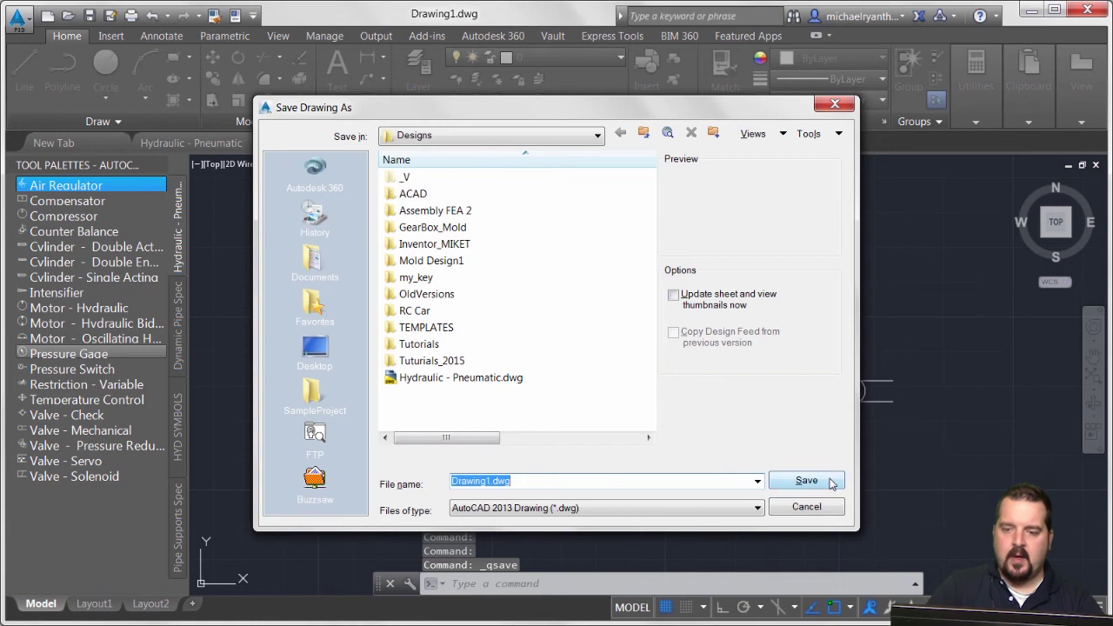
left_click(826, 478)
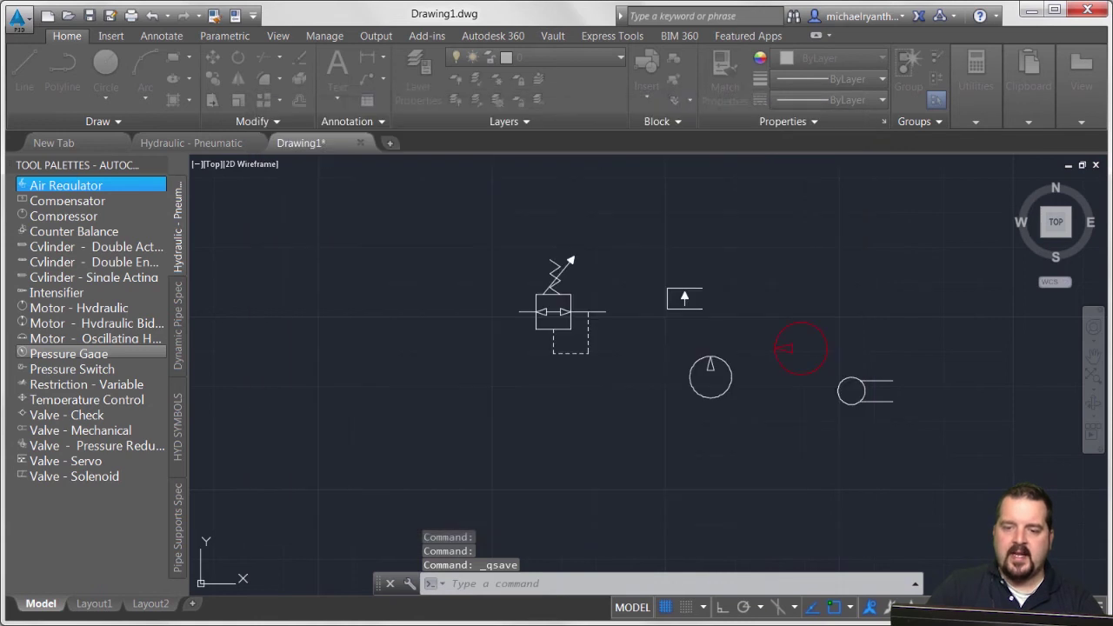
Step: Insert another Compensator above the existing one in Drawing1 and redefine the block from its palette tool
scroll(757, 287, "up", 4)
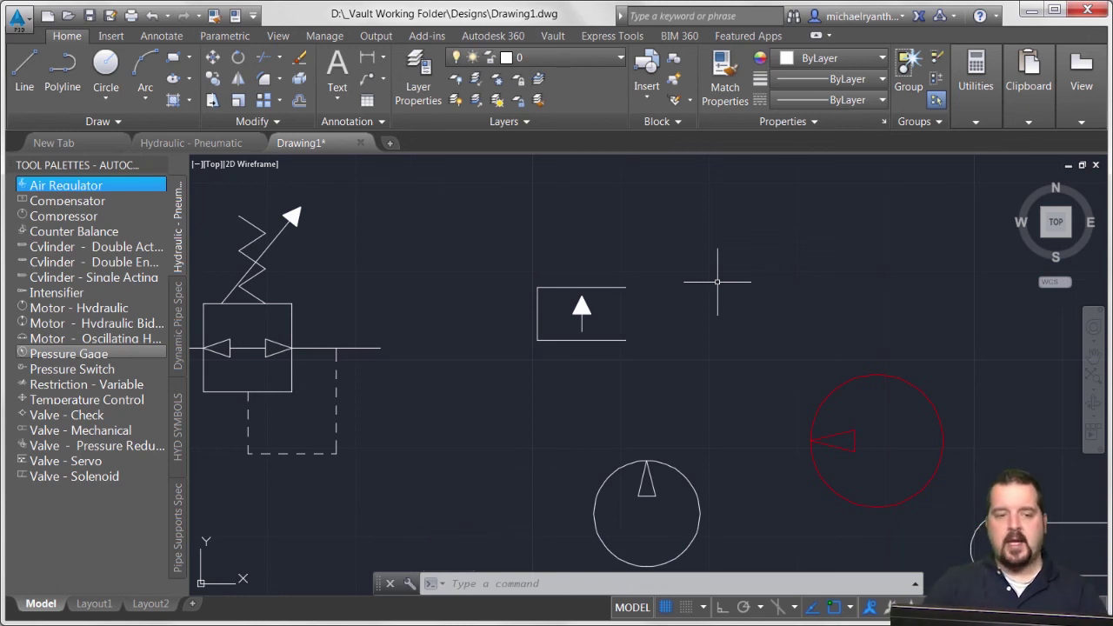
left_click_drag(77, 202, 722, 258)
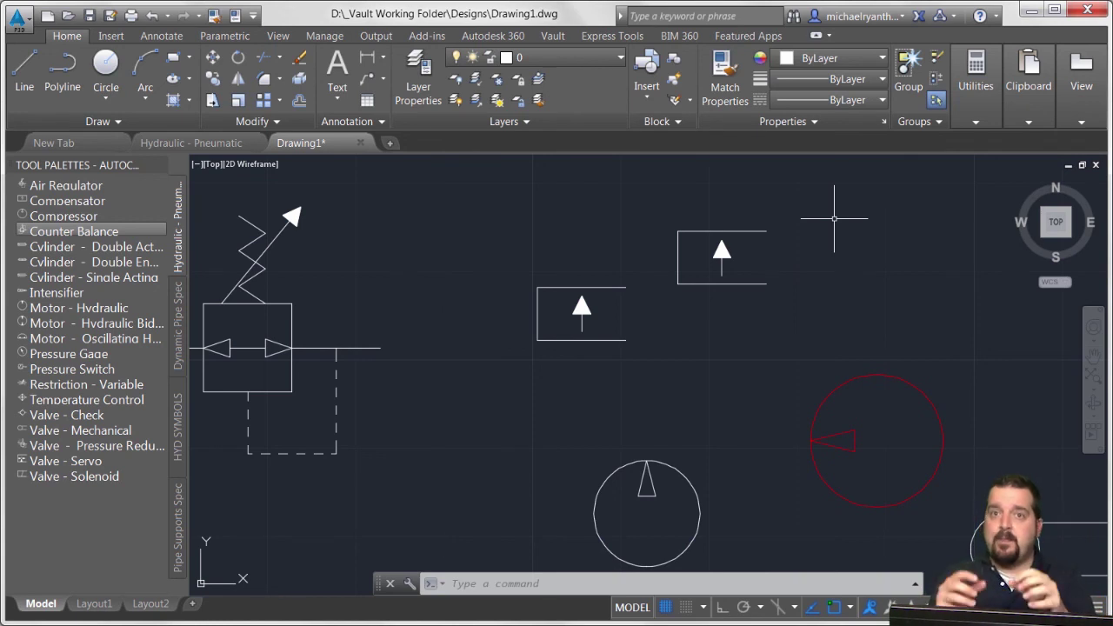
right_click(66, 200)
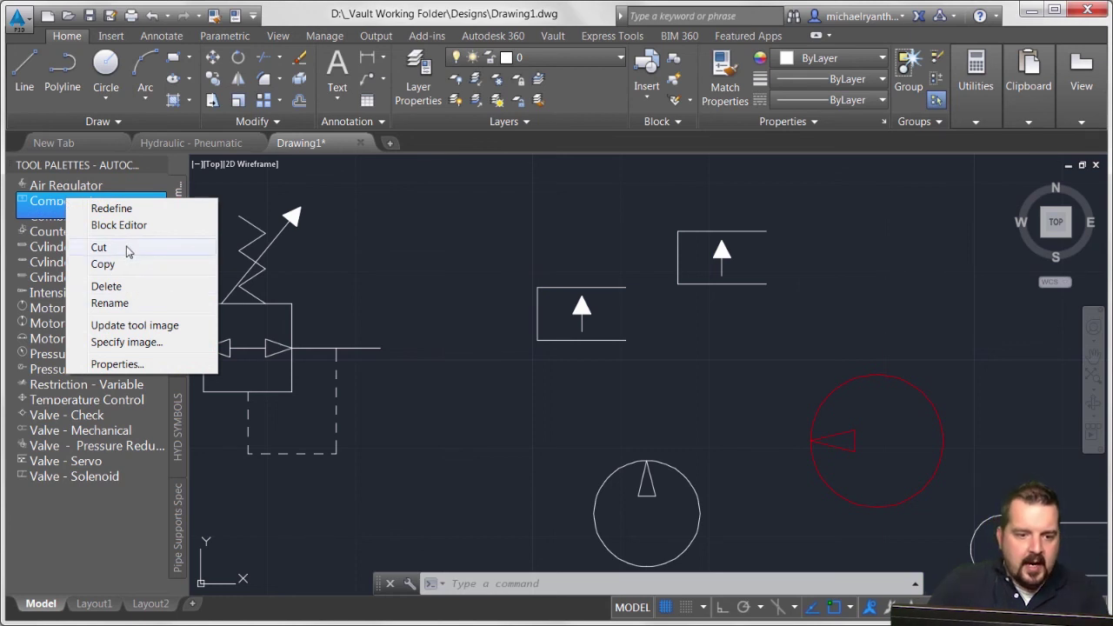
left_click(111, 209)
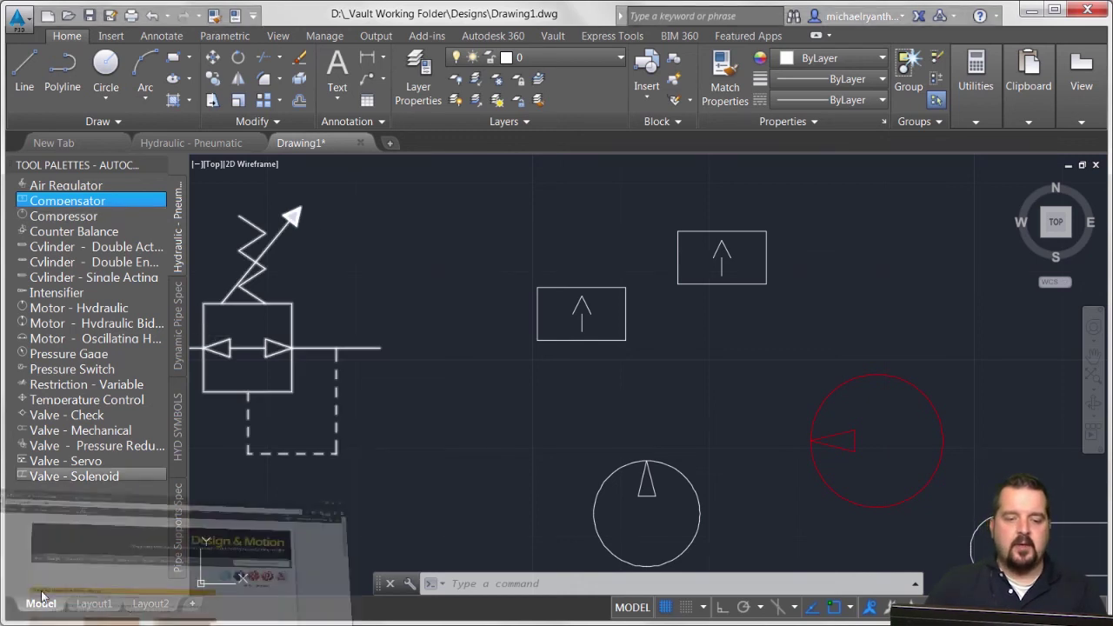
Step: Switch to the browser, search Autodesk Seek for "toilet" with the AutoCAD (2D) file type, and open the Kohler Saile product page
key("alt+Tab")
left_click(234, 35)
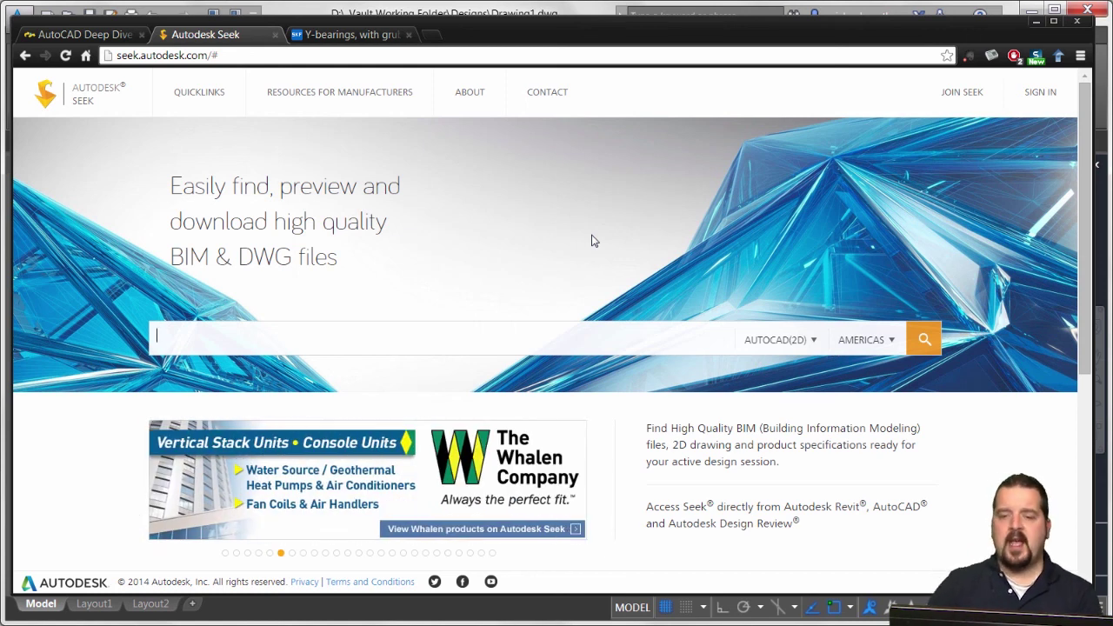
left_click(813, 342)
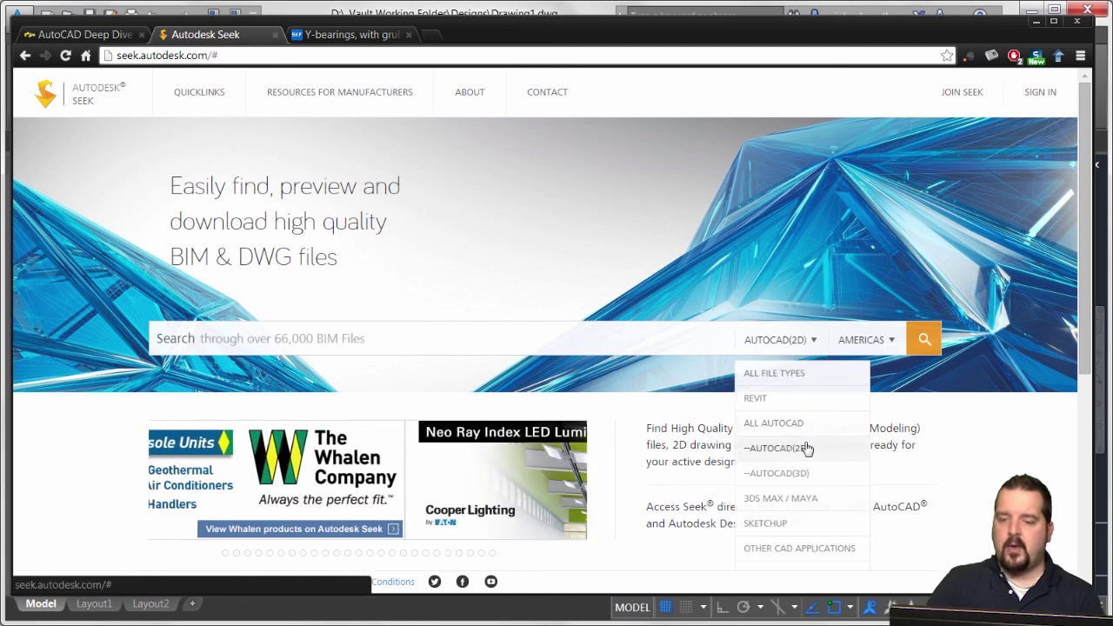
left_click(367, 338)
type("toilet")
key("Return")
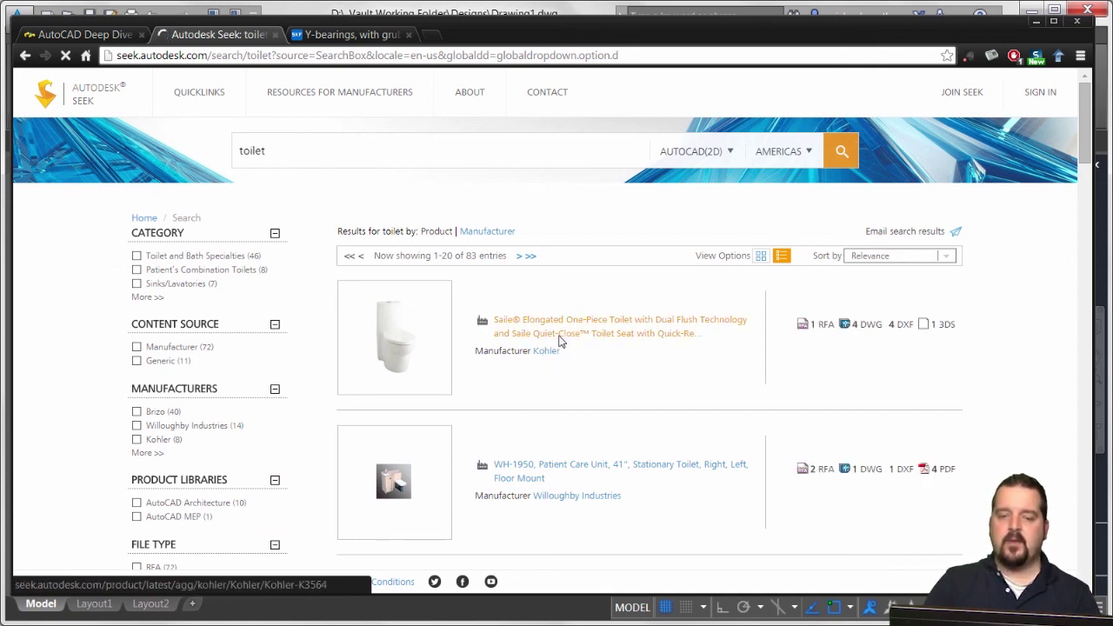
left_click(619, 311)
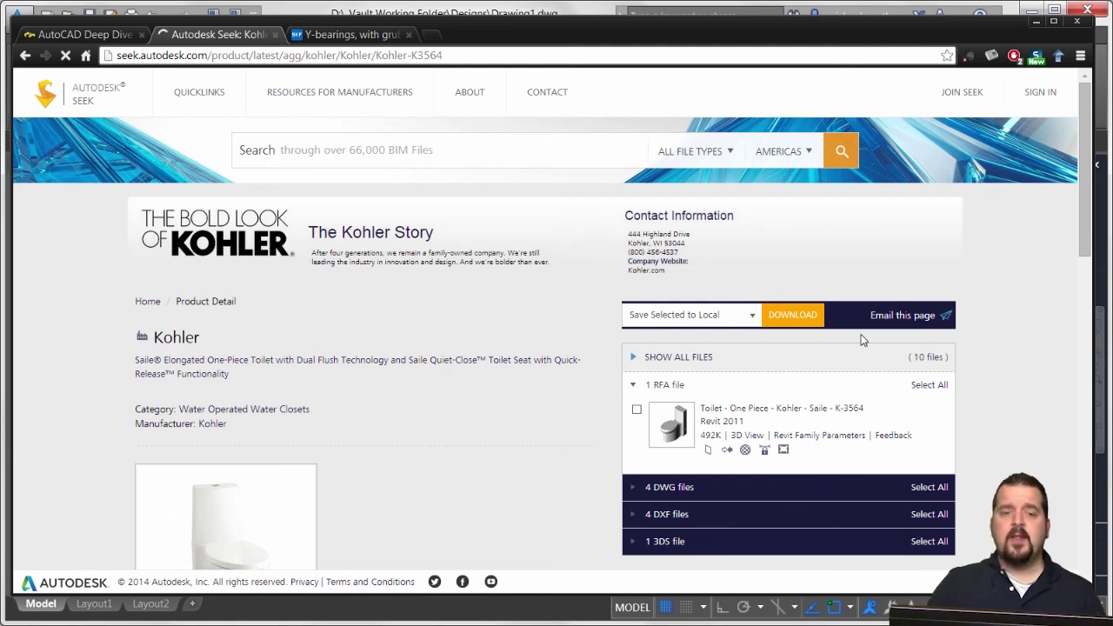
Step: Choose AutoCAD (>=V14) as the 2D format for the SKF Y-bearing's CAD model, and return to the AutoCAD Deep Dive blog page
left_click(355, 35)
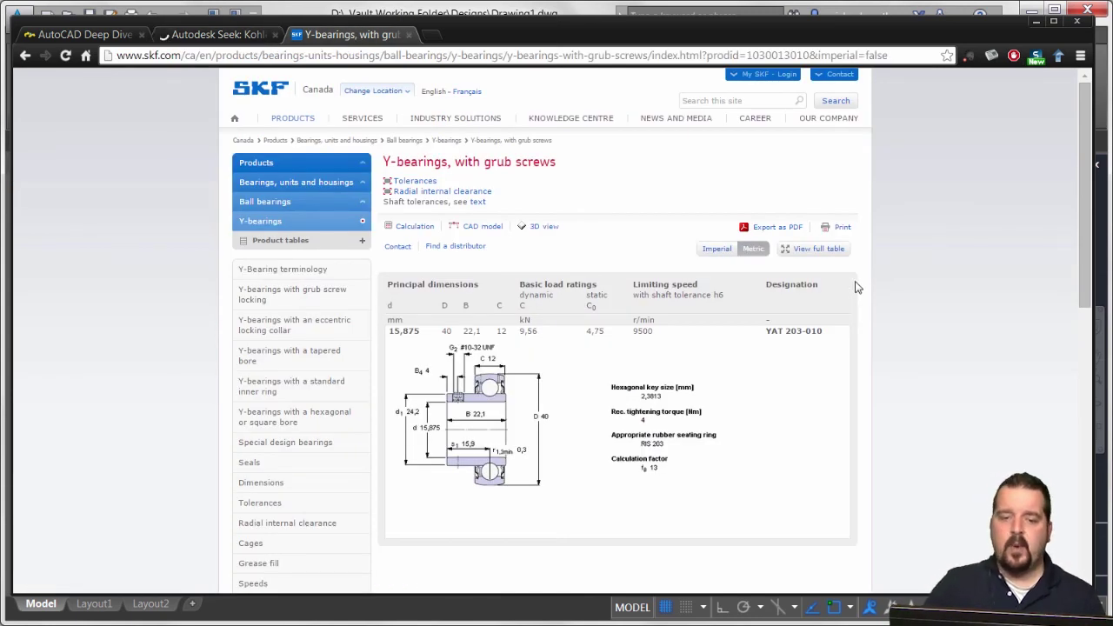
left_click(482, 227)
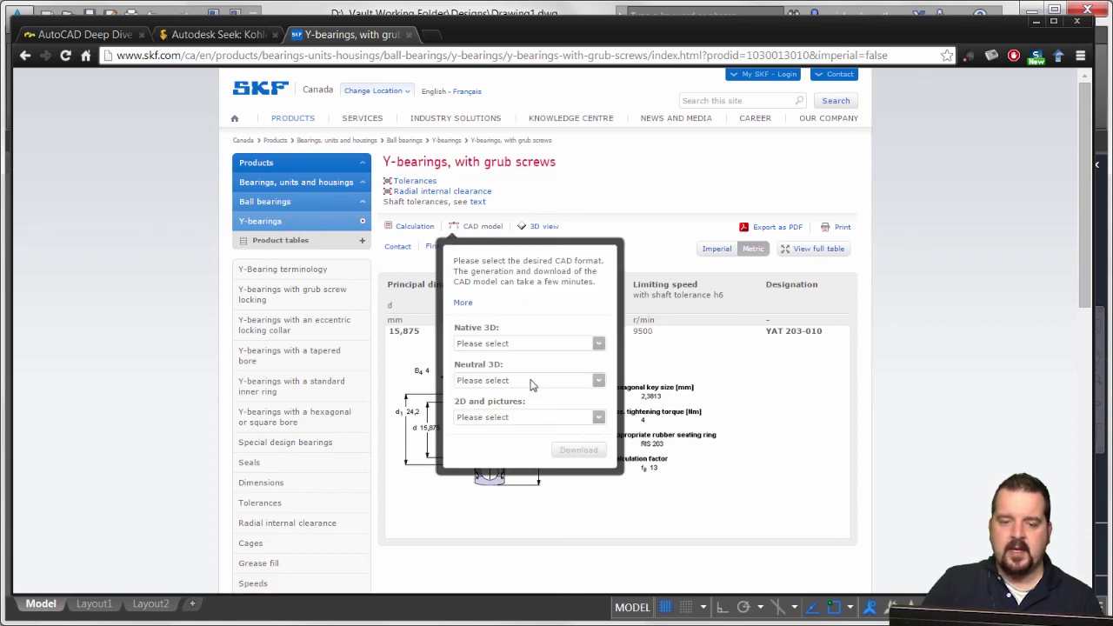
left_click(530, 419)
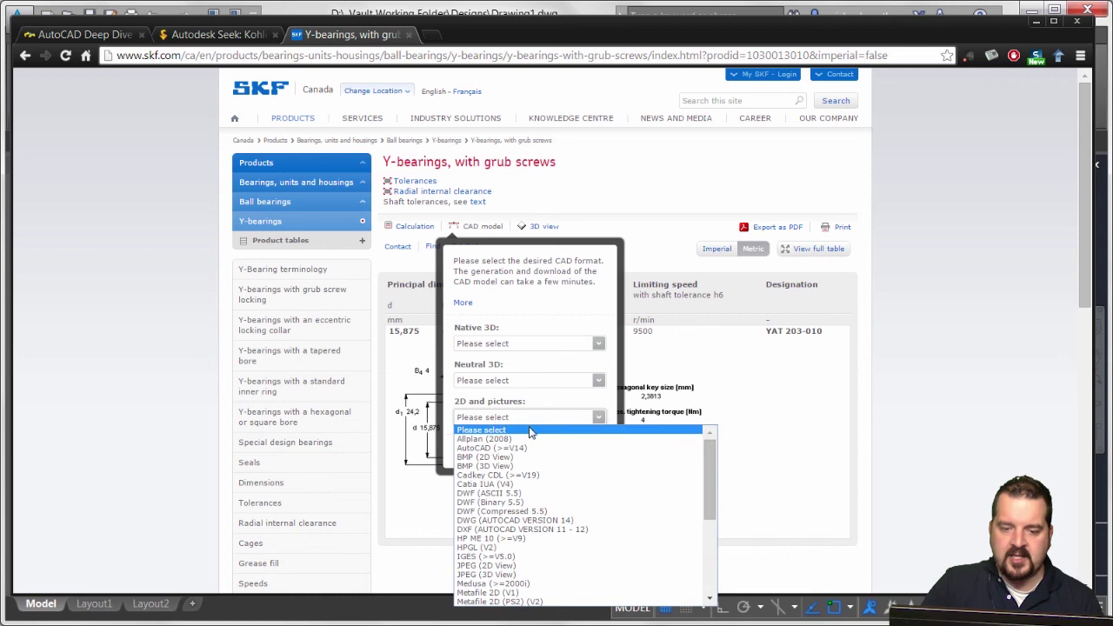
left_click(534, 448)
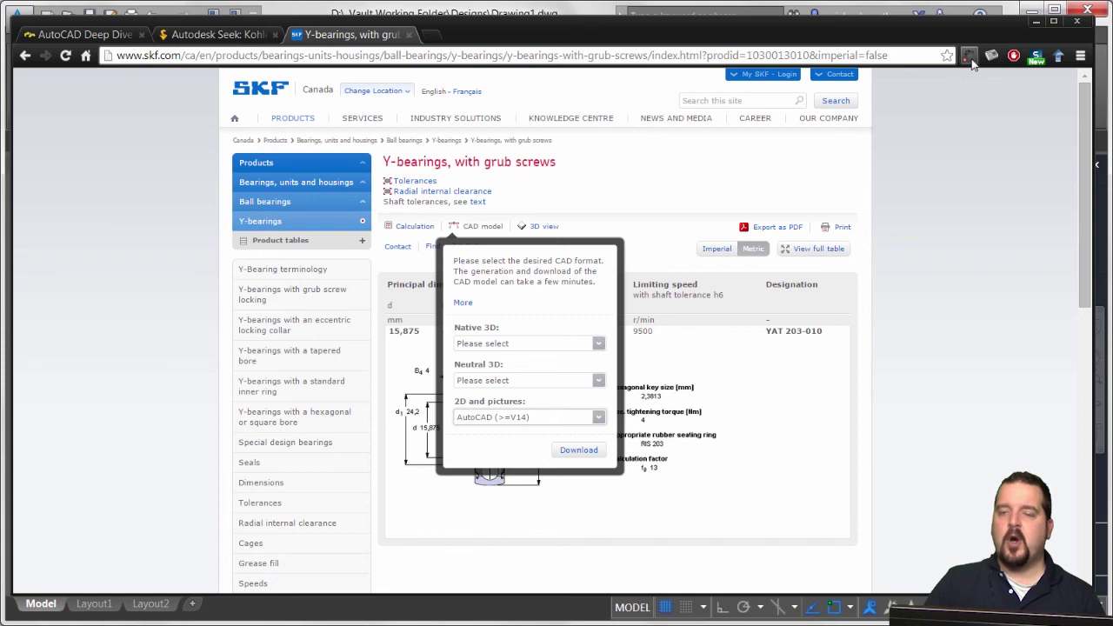
left_click(100, 36)
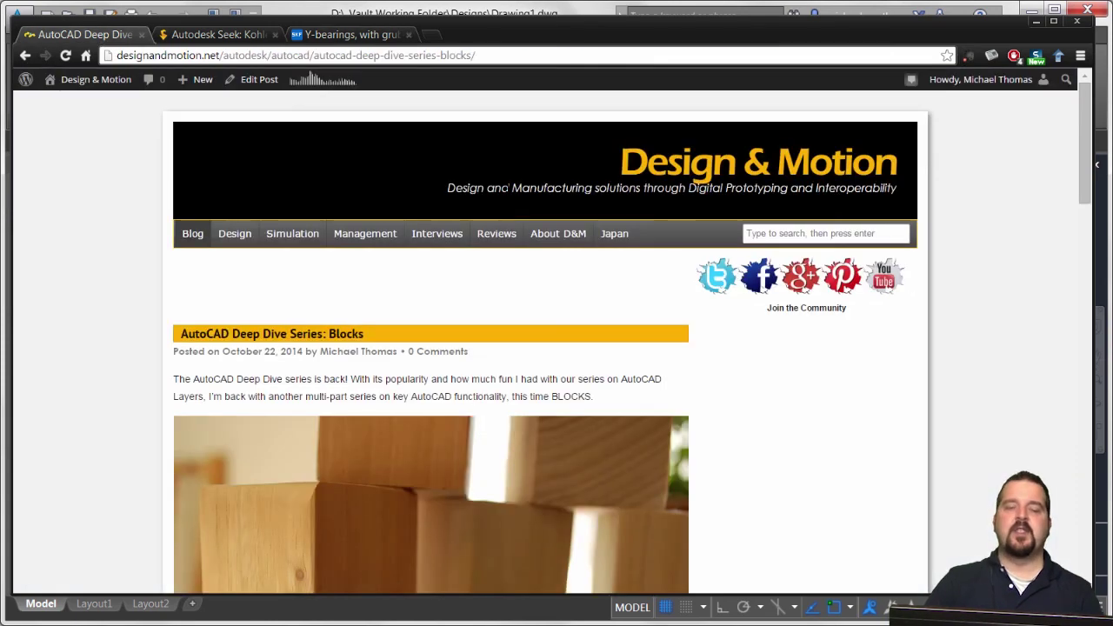